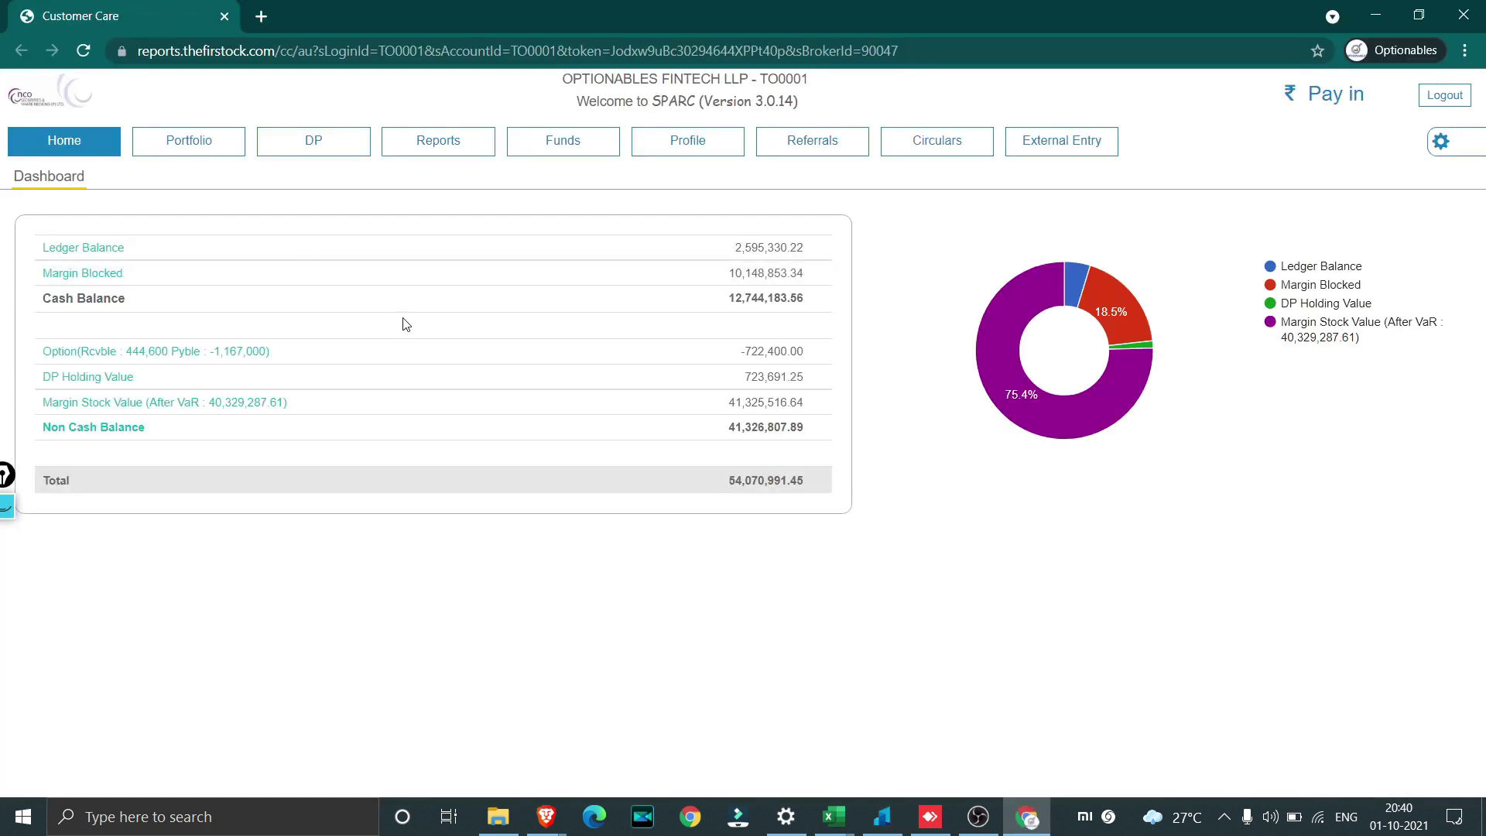
Open the P&L Report form and set the From Date to 01/07/2021.
{"action": "left_click", "coordinate": [423, 158]}
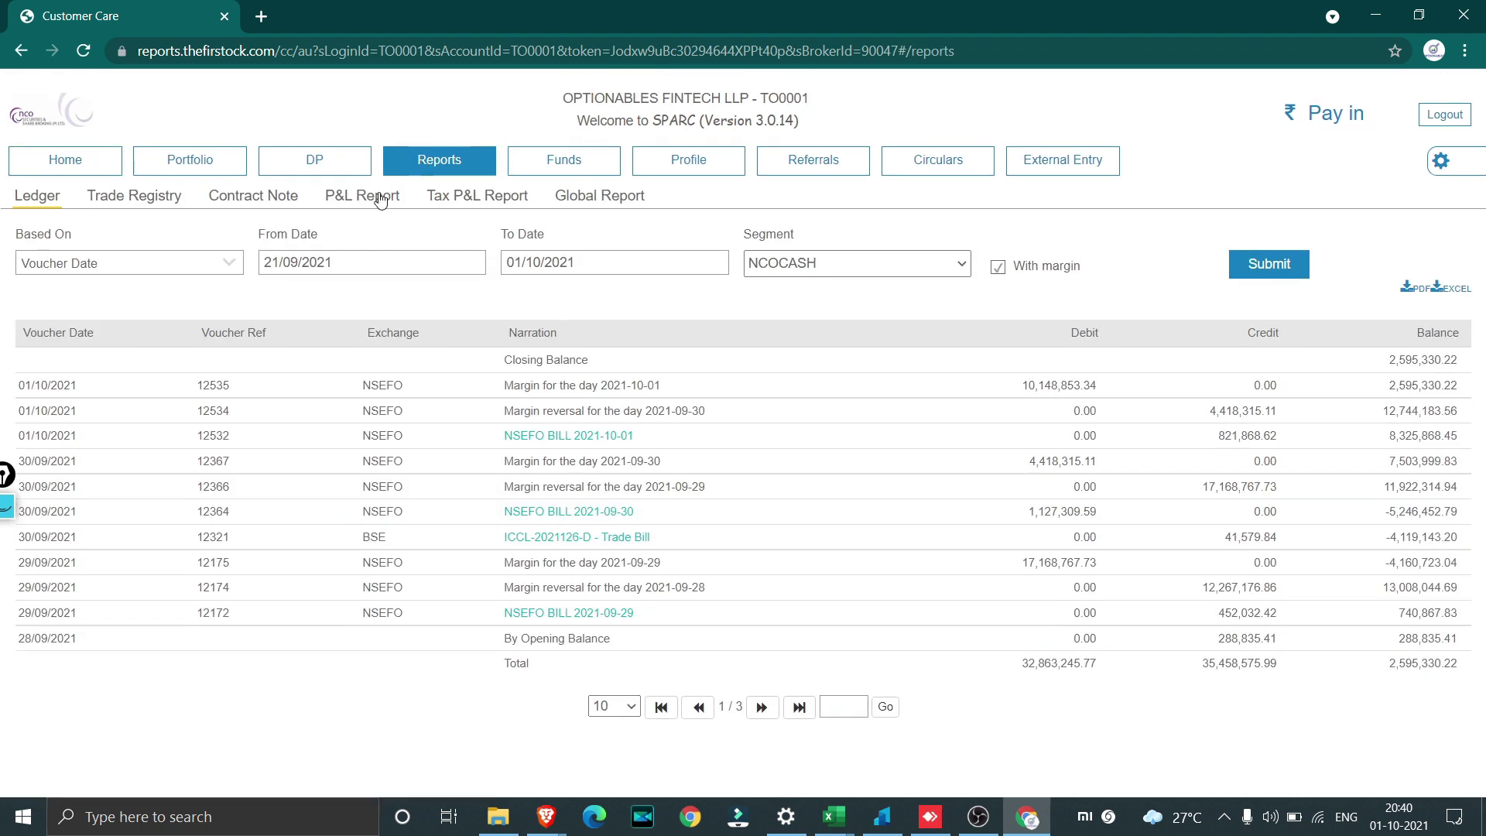
{"action": "left_click", "coordinate": [376, 200]}
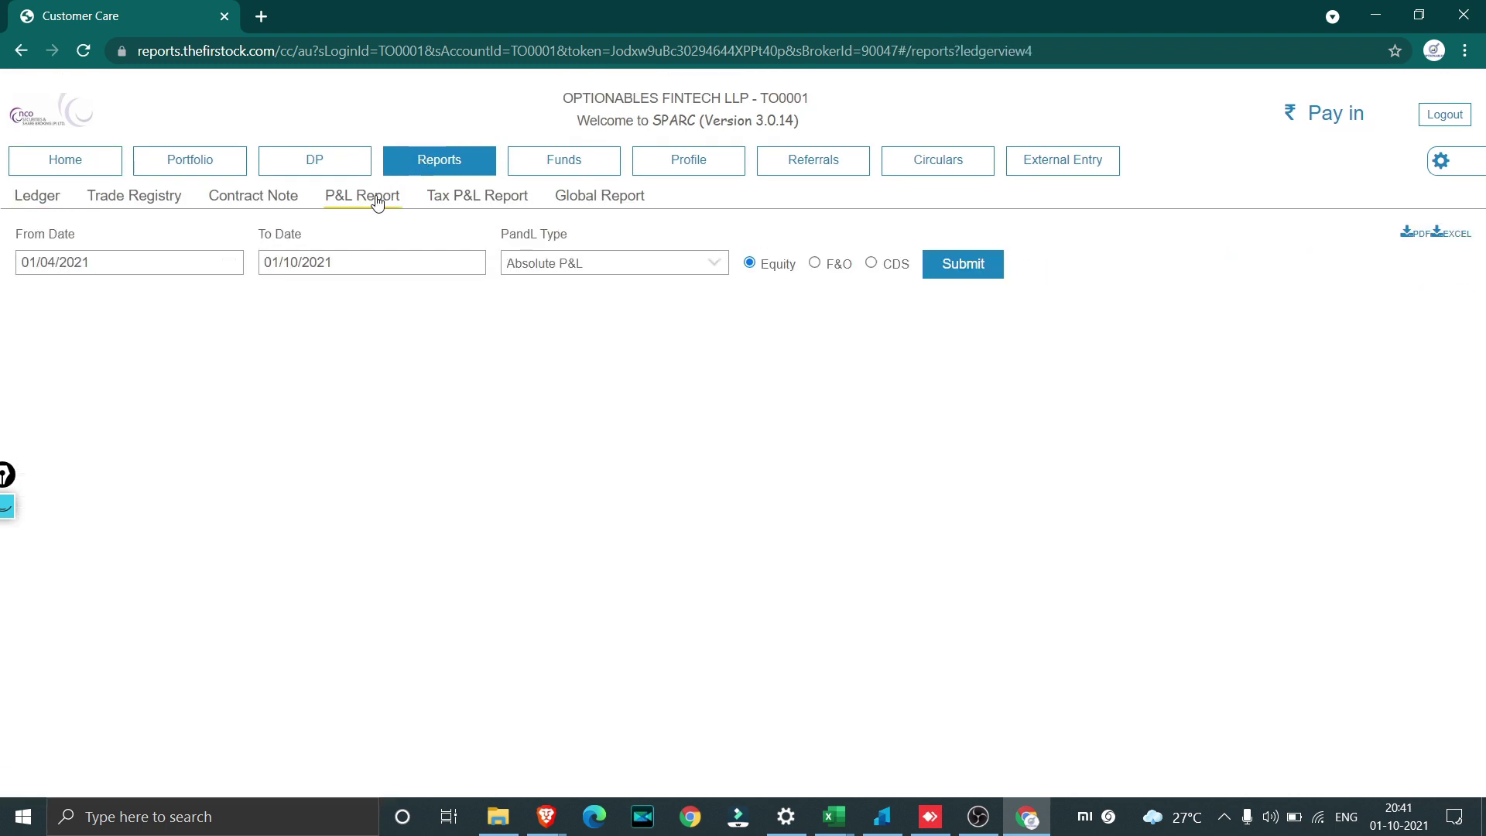
{"action": "left_click", "coordinate": [213, 263]}
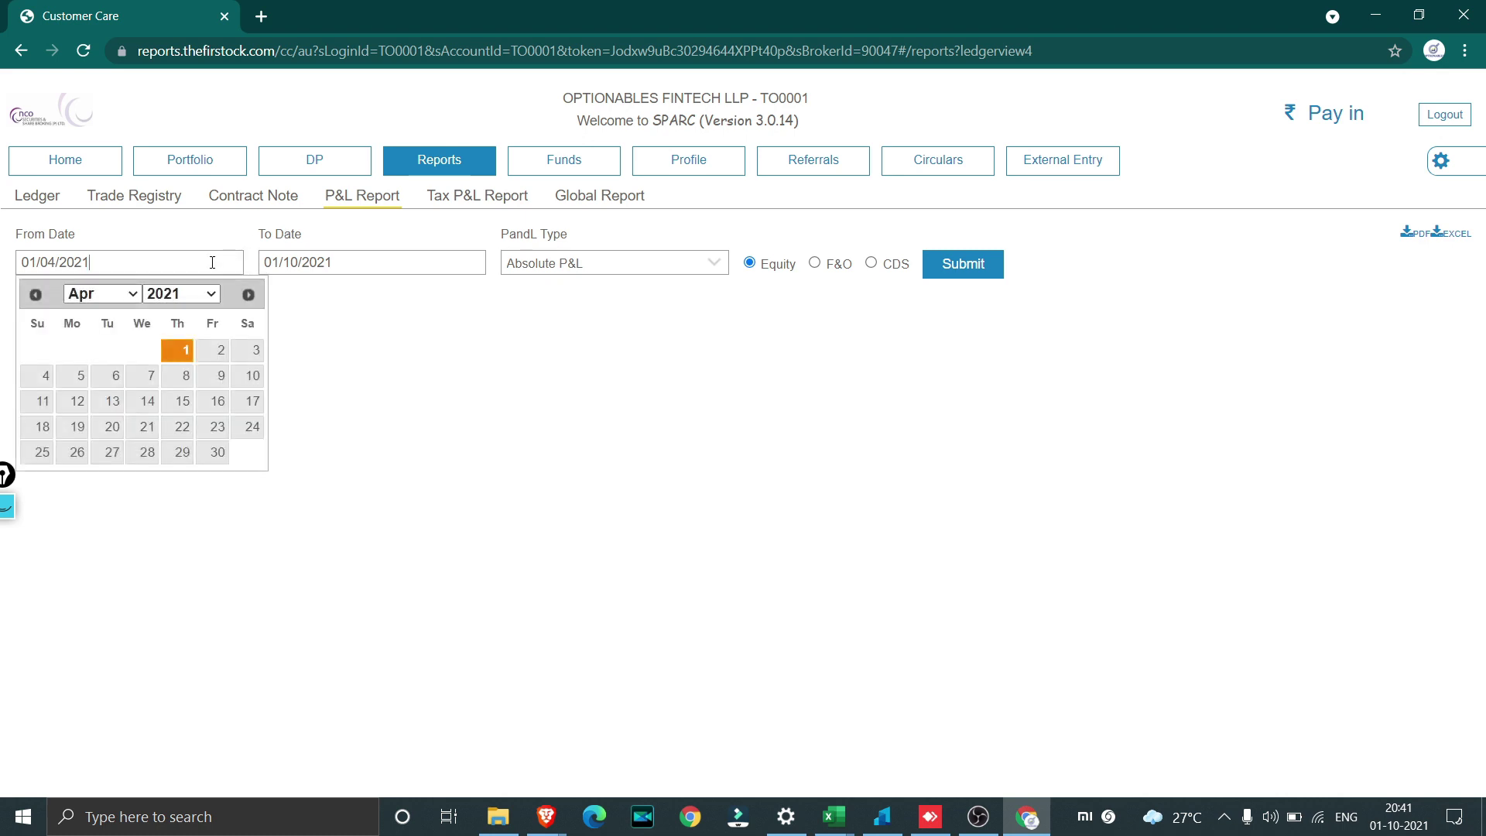
{"action": "left_click", "coordinate": [105, 295]}
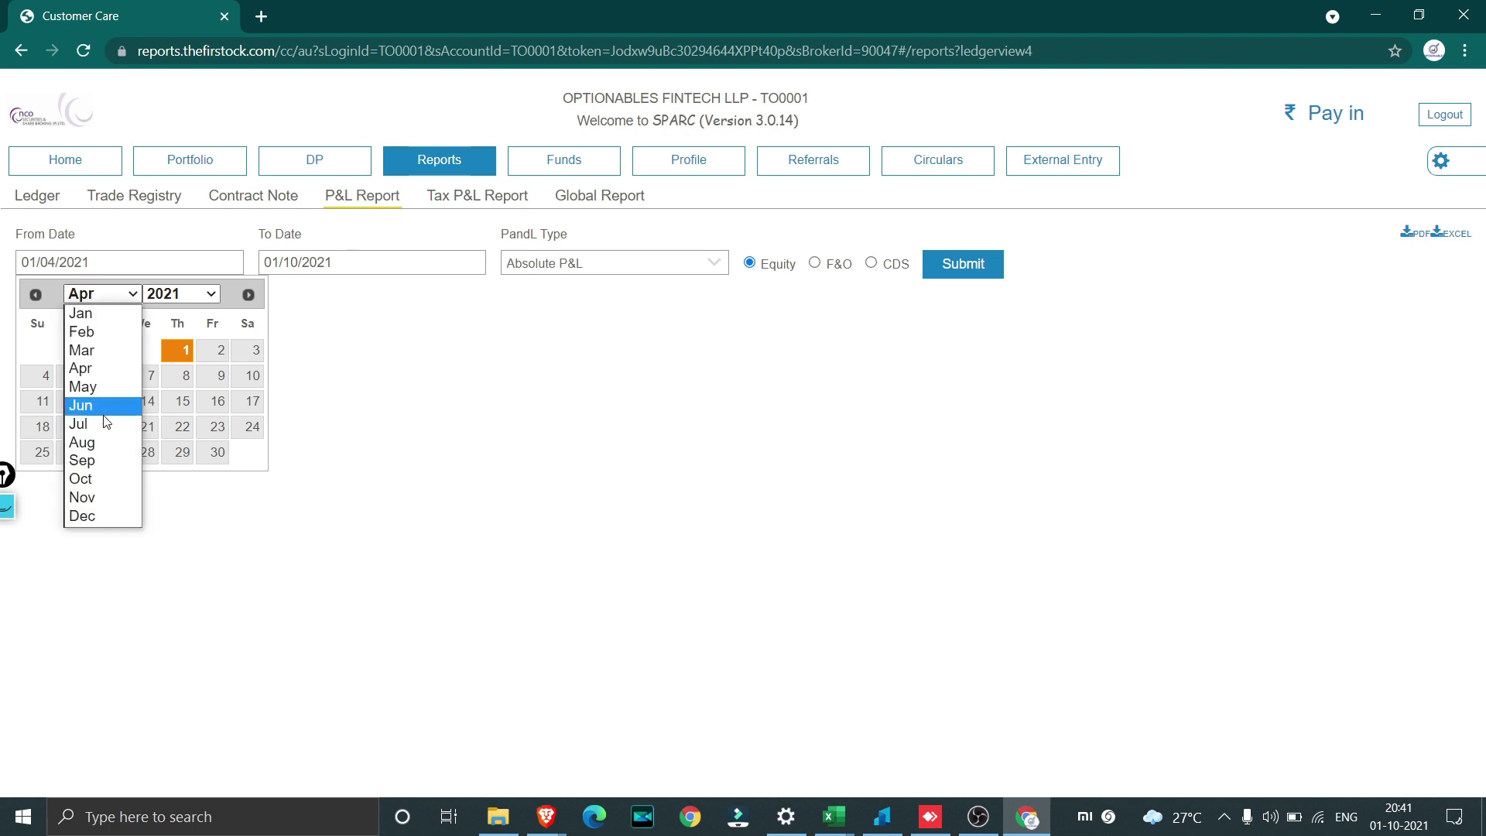
{"action": "left_click", "coordinate": [101, 425]}
{"action": "left_click", "coordinate": [176, 349]}
Set the To Date to 30/09/2021, choose F&O, and submit the report.
{"action": "left_click", "coordinate": [350, 262]}
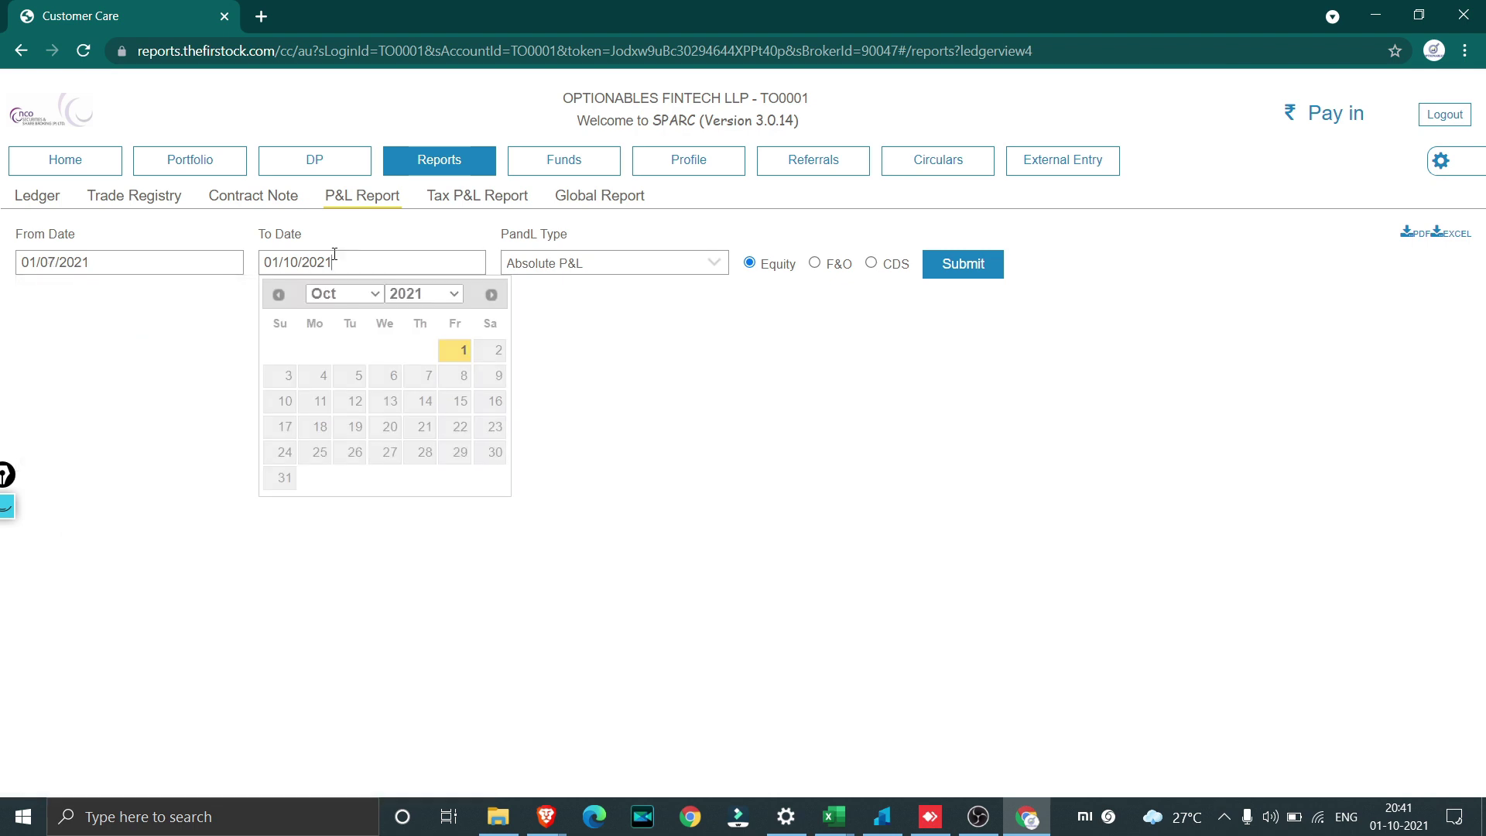
{"action": "left_click", "coordinate": [362, 295]}
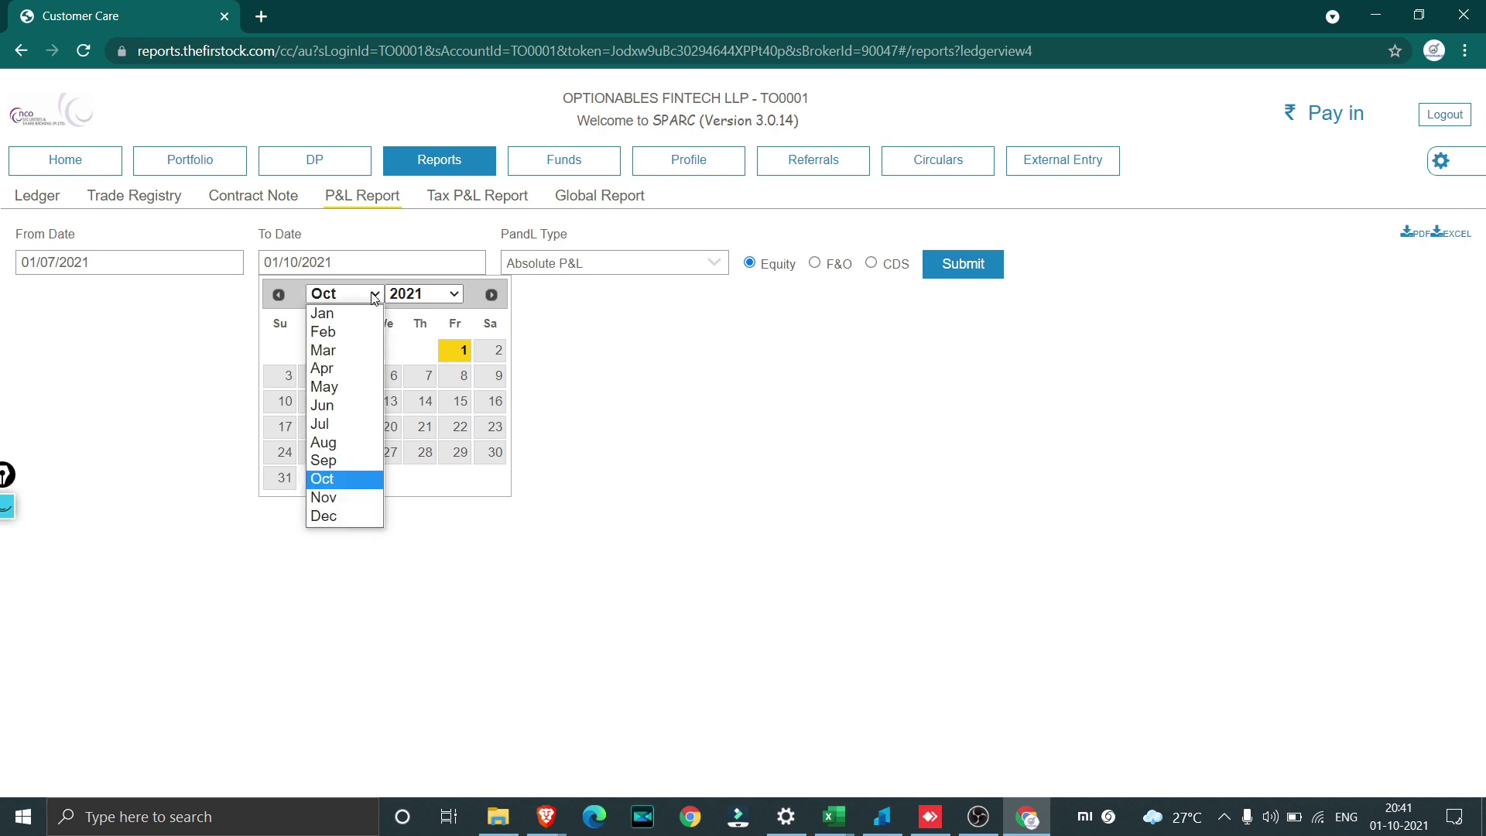
{"action": "left_click", "coordinate": [362, 462]}
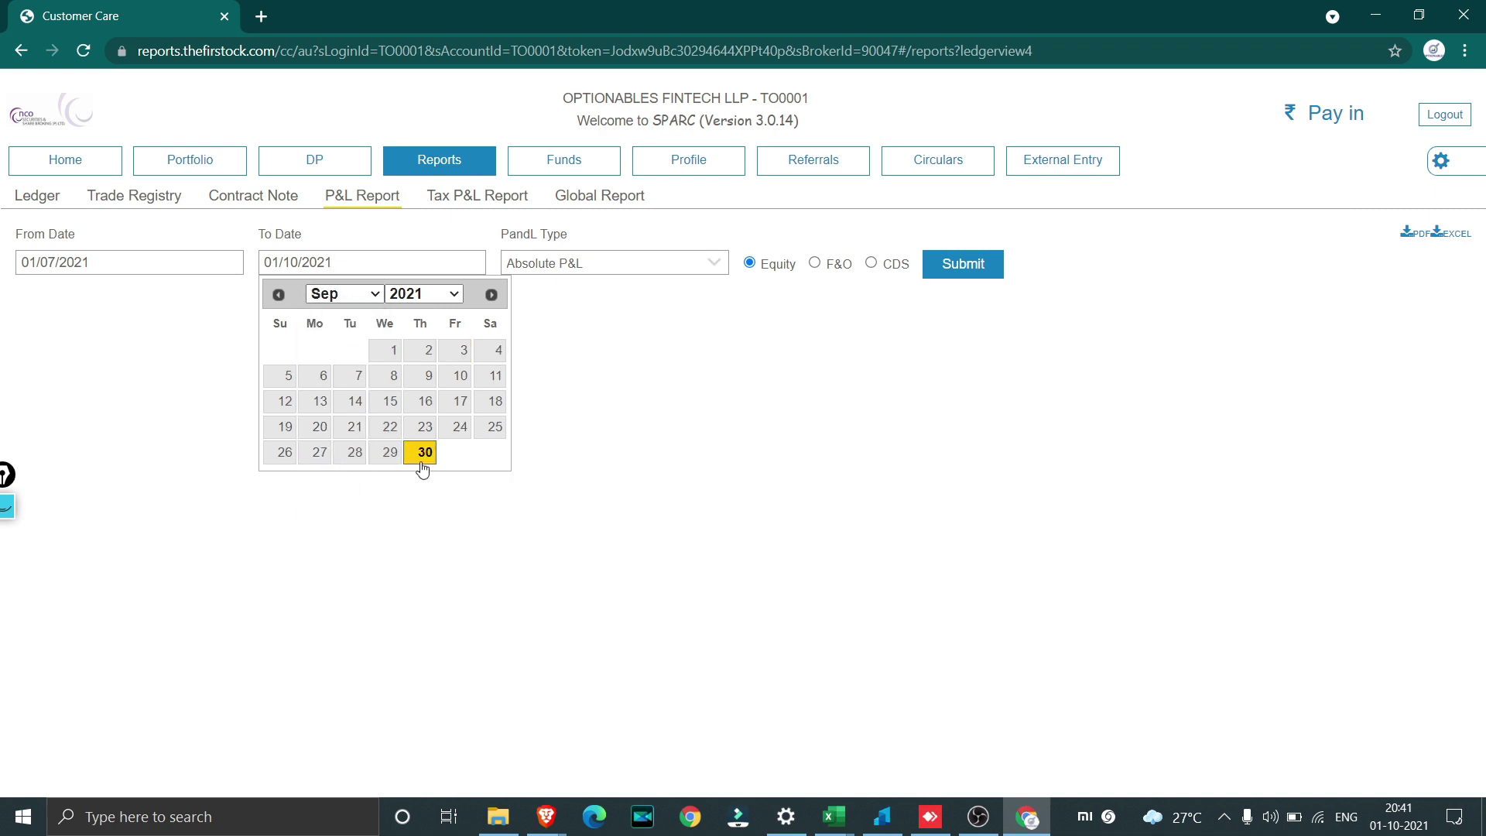
{"action": "left_click", "coordinate": [427, 460]}
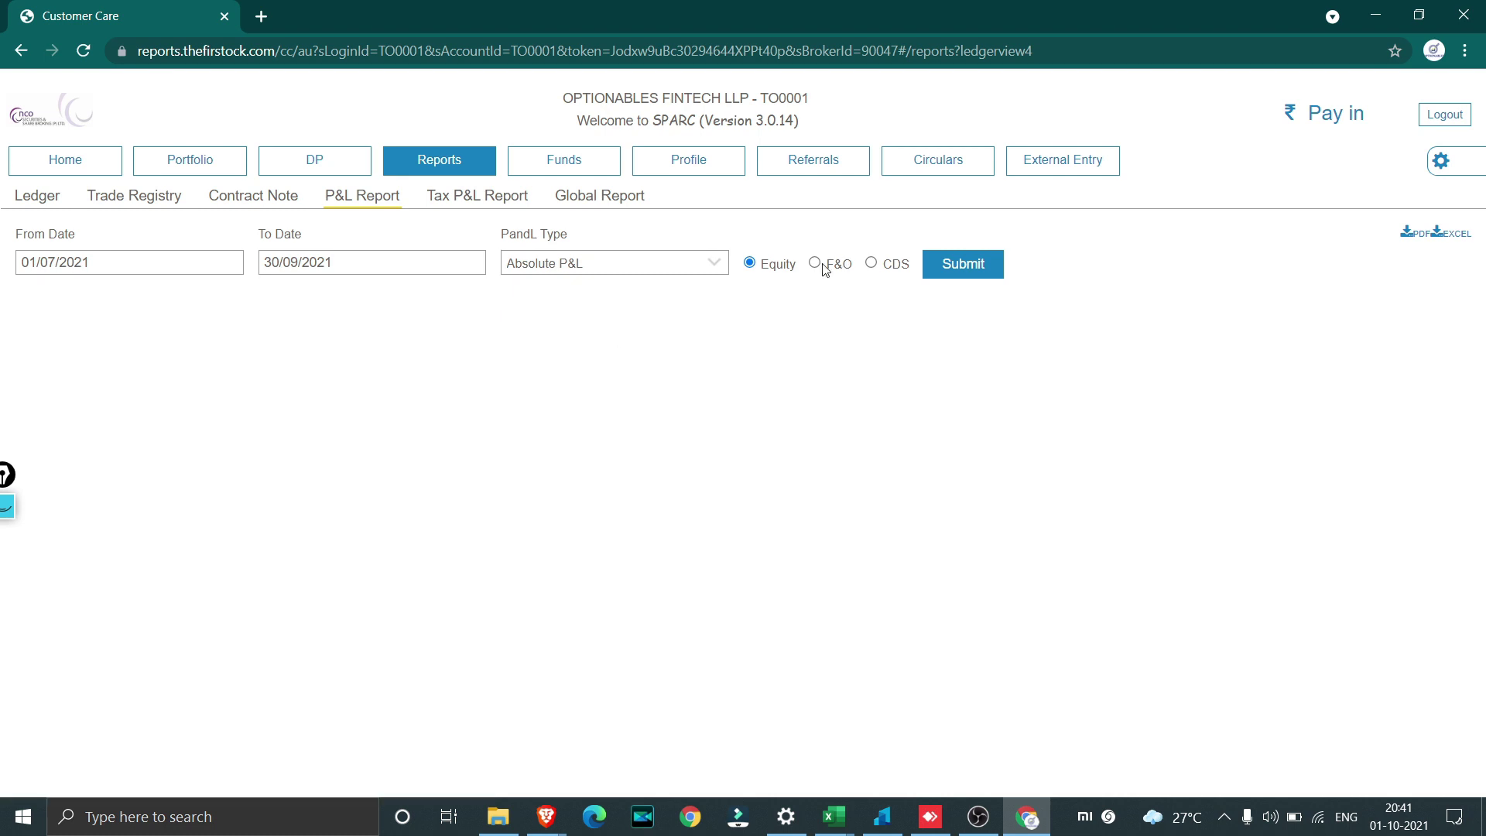
{"action": "left_click", "coordinate": [816, 264]}
{"action": "left_click", "coordinate": [963, 265]}
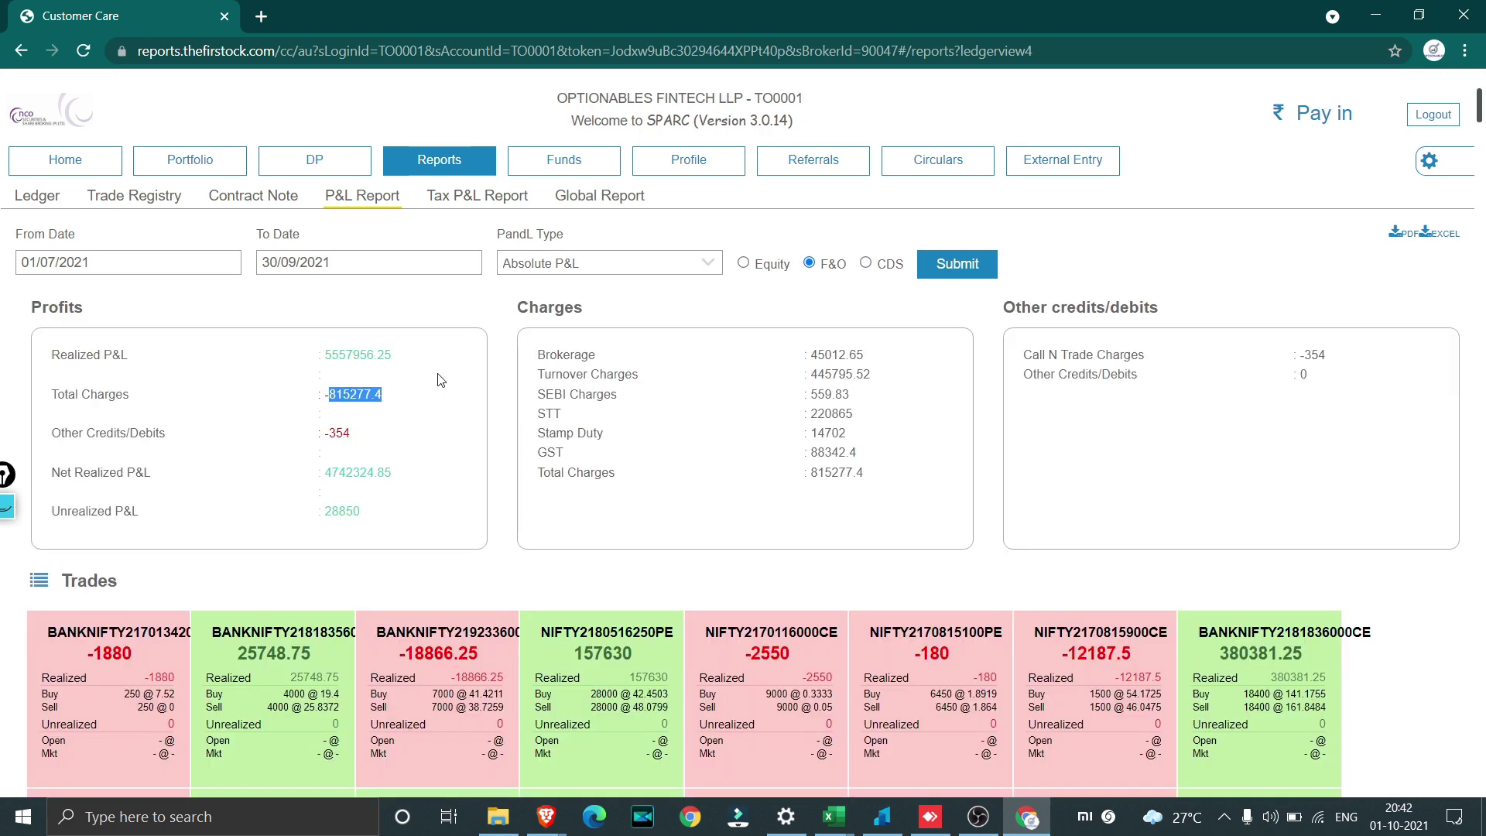
Highlight the Realized P&L and Total Charges figures to review them.
{"action": "double_click", "coordinate": [335, 361]}
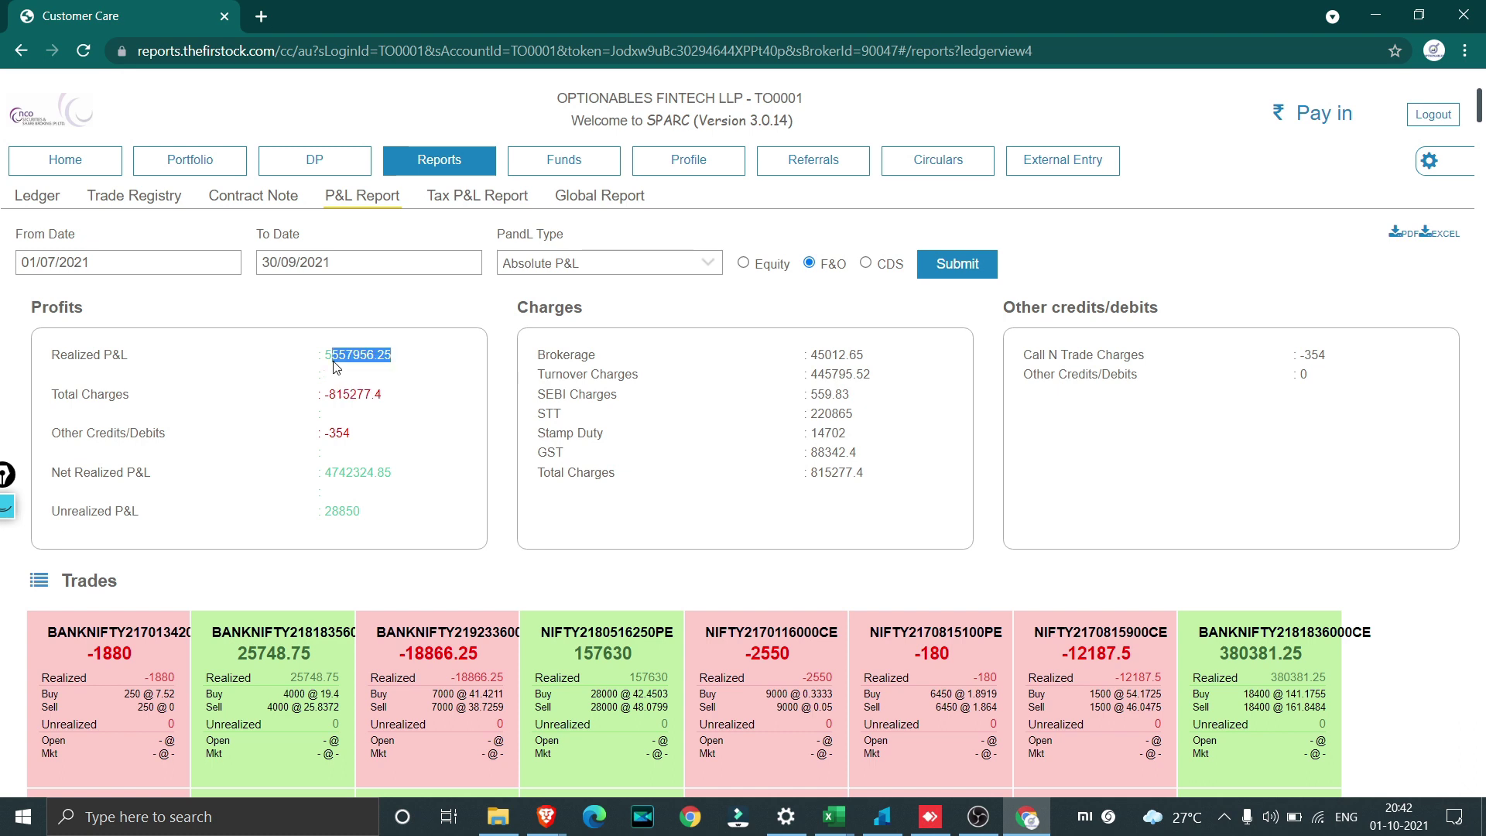
{"action": "left_click_drag", "start_coordinate": [334, 366], "coordinate": [339, 367]}
{"action": "left_click", "coordinate": [378, 391]}
{"action": "left_click_drag", "start_coordinate": [337, 396], "coordinate": [370, 398]}
{"action": "left_click", "coordinate": [803, 384]}
Review the charge breakdown from Turnover through GST, including Brokerage 45012.65.
{"action": "left_click_drag", "start_coordinate": [803, 383], "coordinate": [875, 379]}
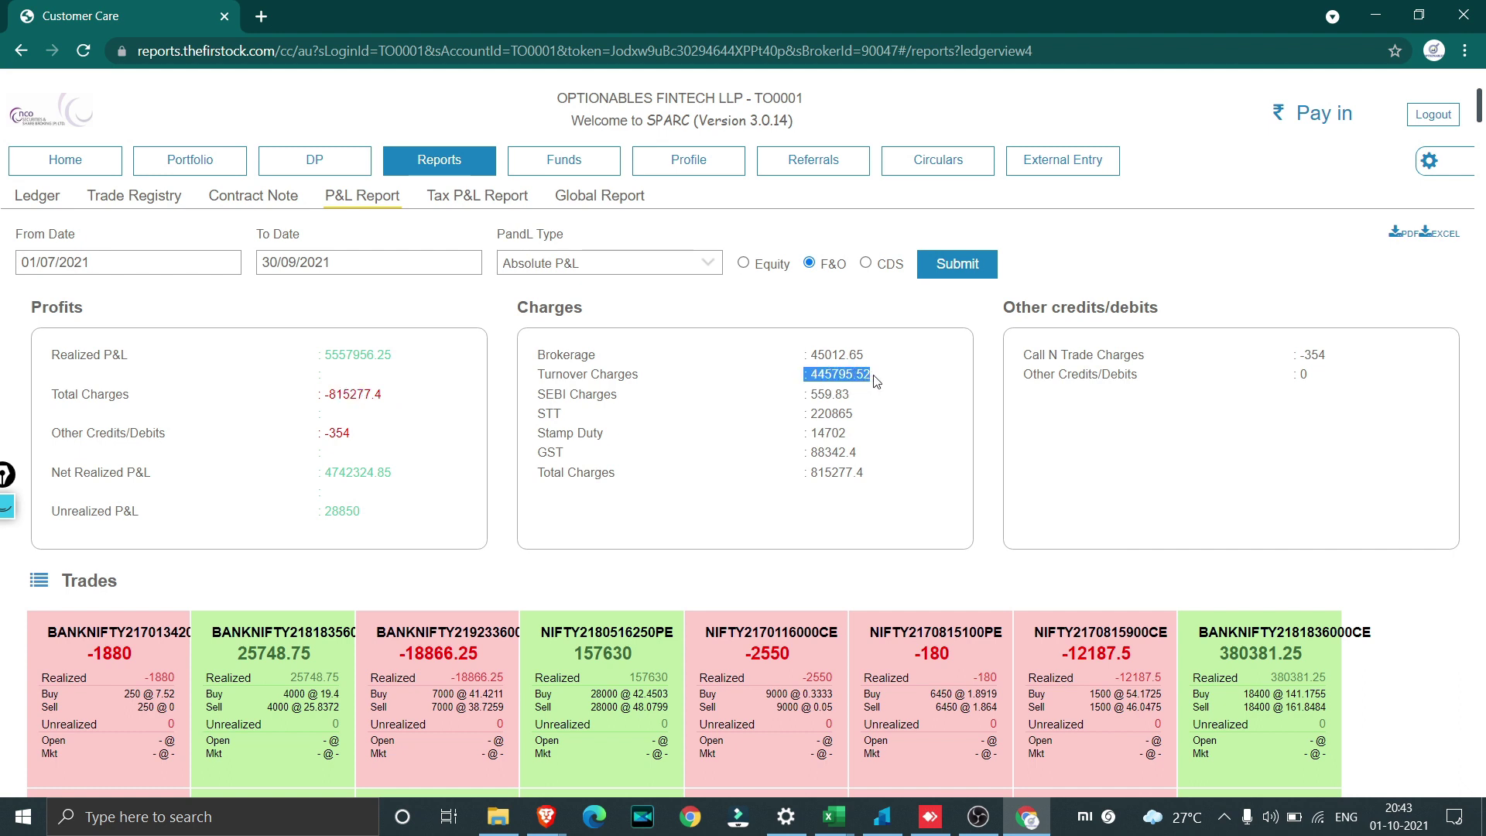
{"action": "left_click", "coordinate": [836, 417]}
{"action": "left_click_drag", "start_coordinate": [889, 354], "coordinate": [846, 368]}
{"action": "left_click_drag", "start_coordinate": [804, 377], "coordinate": [866, 453]}
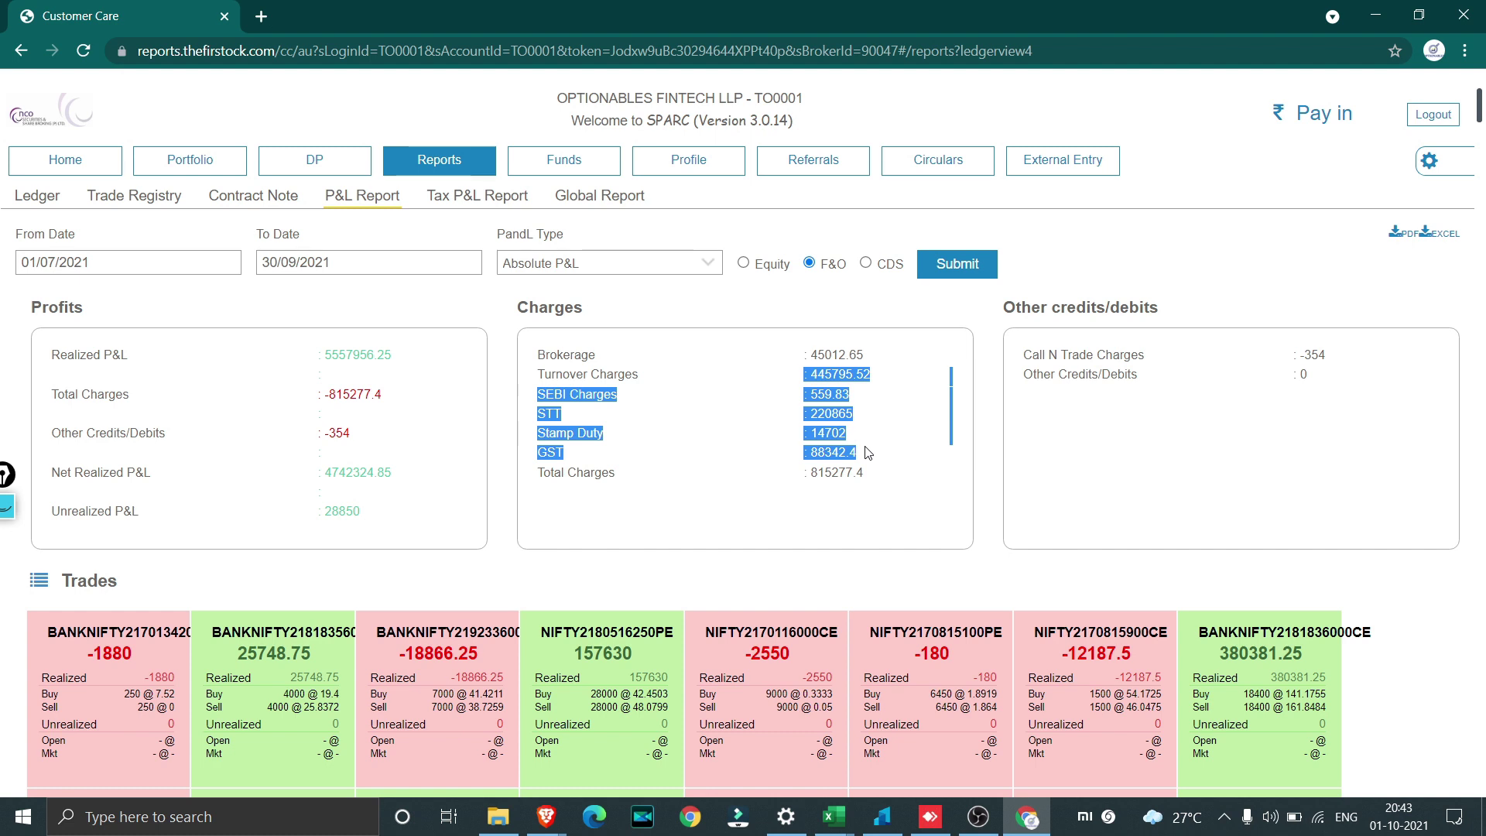
{"action": "left_click_drag", "start_coordinate": [809, 354], "coordinate": [876, 346]}
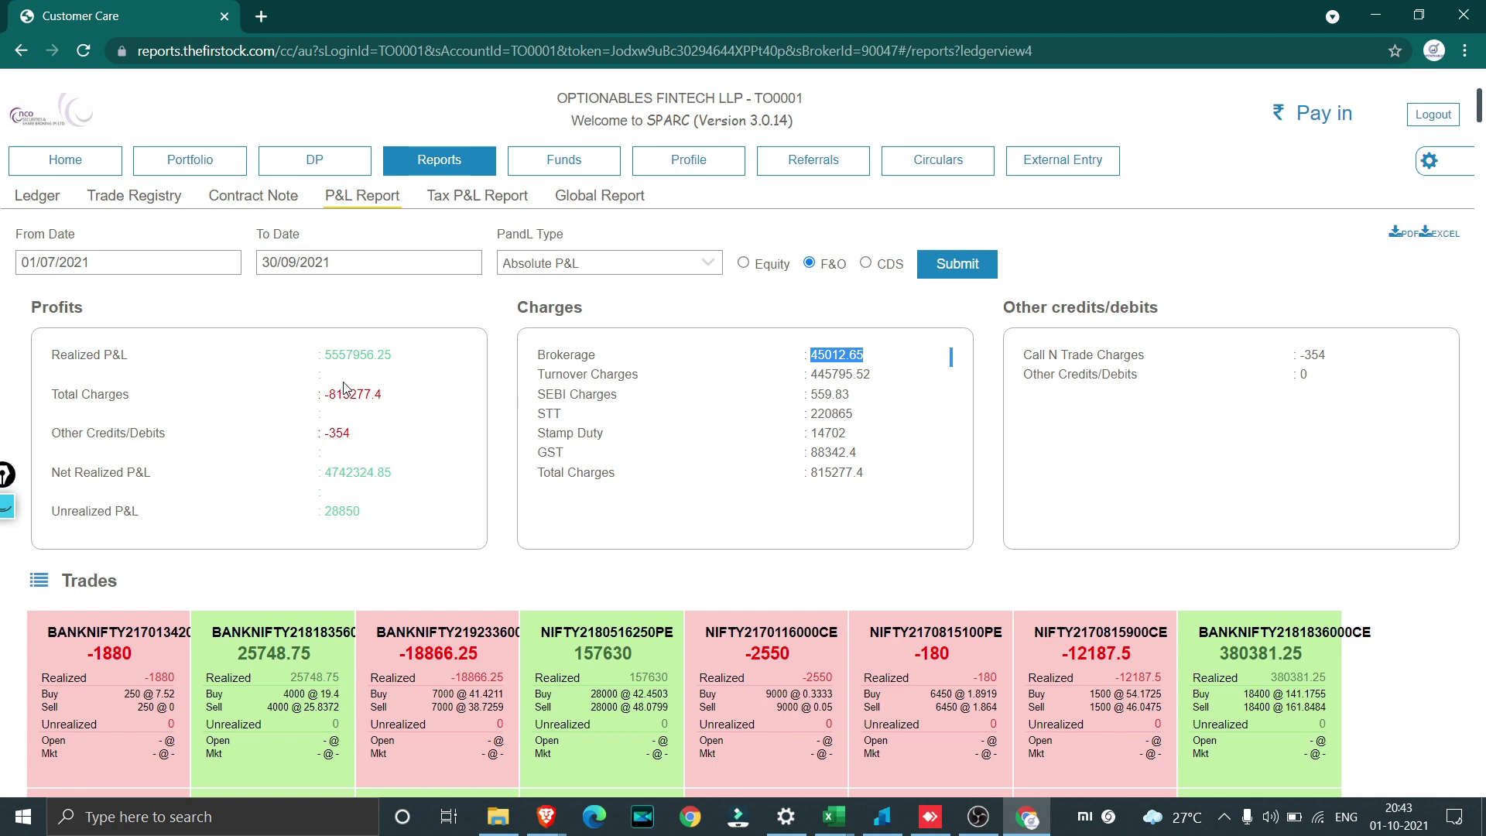
{"action": "left_click", "coordinate": [404, 474]}
Highlight the Net Realized P&L figure and the Unrealized P&L row.
{"action": "left_click_drag", "start_coordinate": [403, 475], "coordinate": [322, 477]}
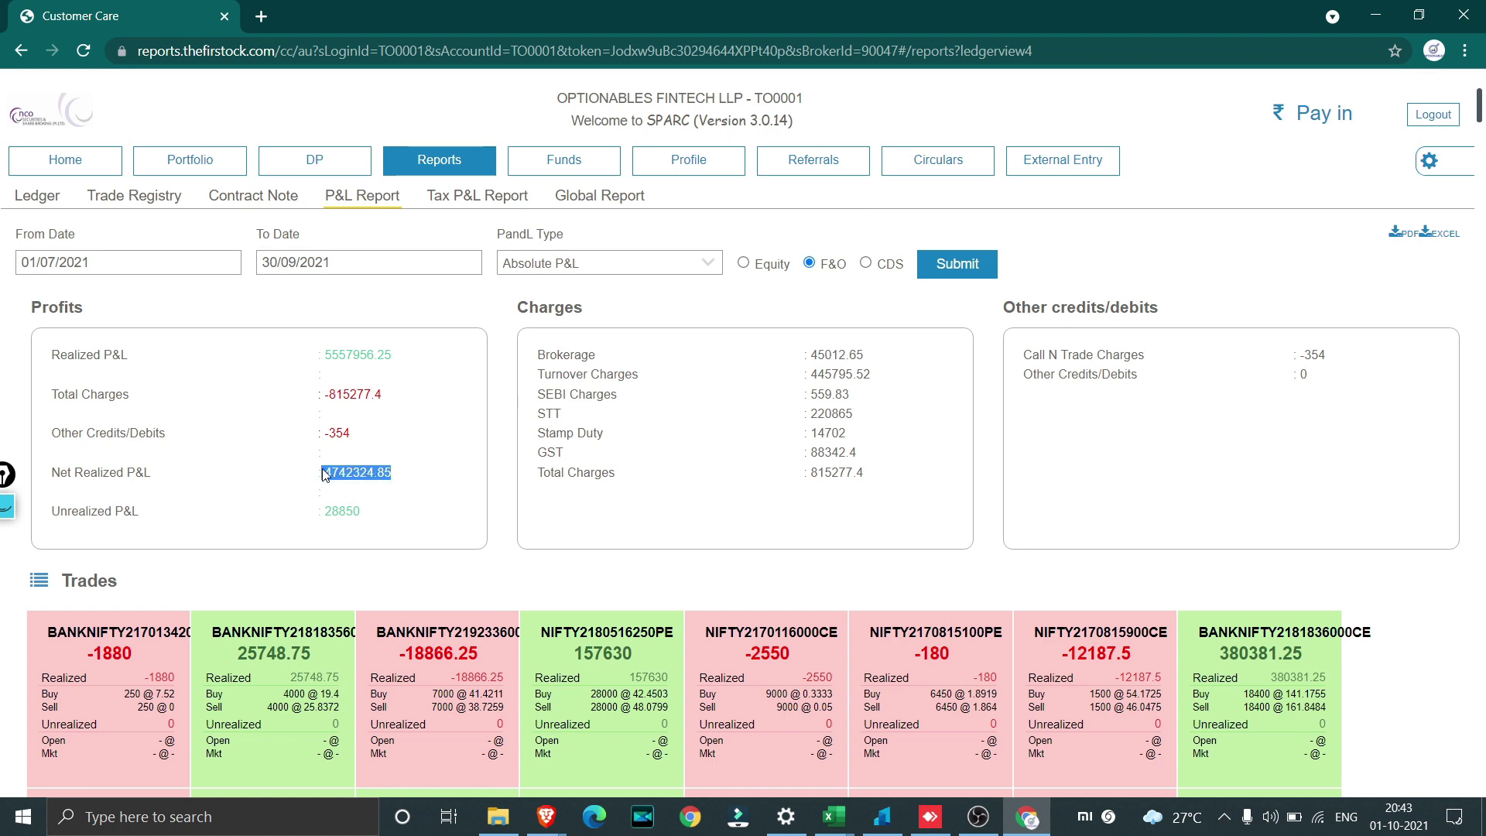
{"action": "left_click", "coordinate": [360, 508]}
{"action": "triple_click", "coordinate": [361, 512]}
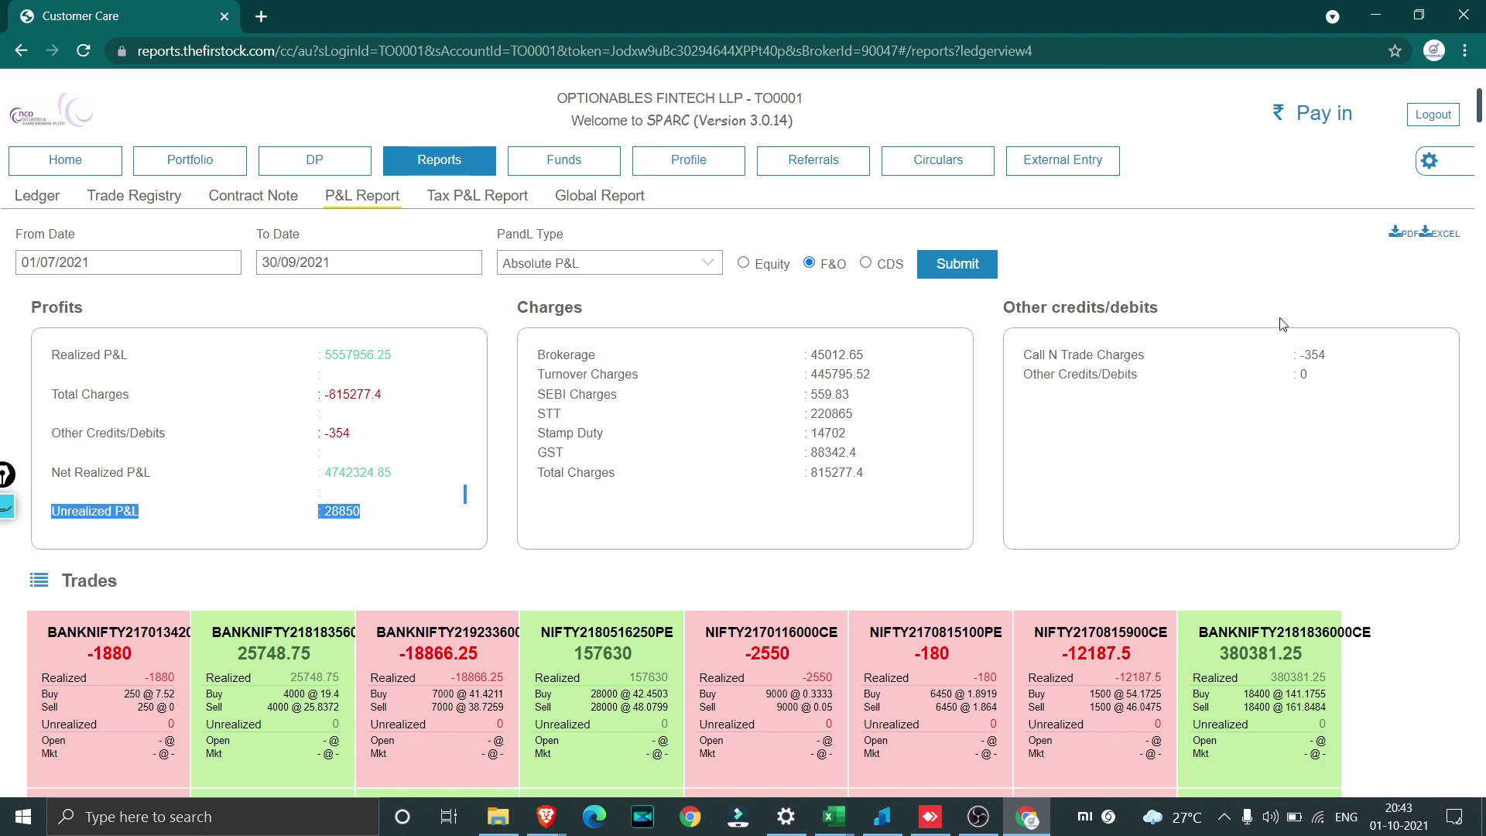
Download the P&L report as Excel and open PNLReport (3).xls.
{"action": "left_click", "coordinate": [1453, 242]}
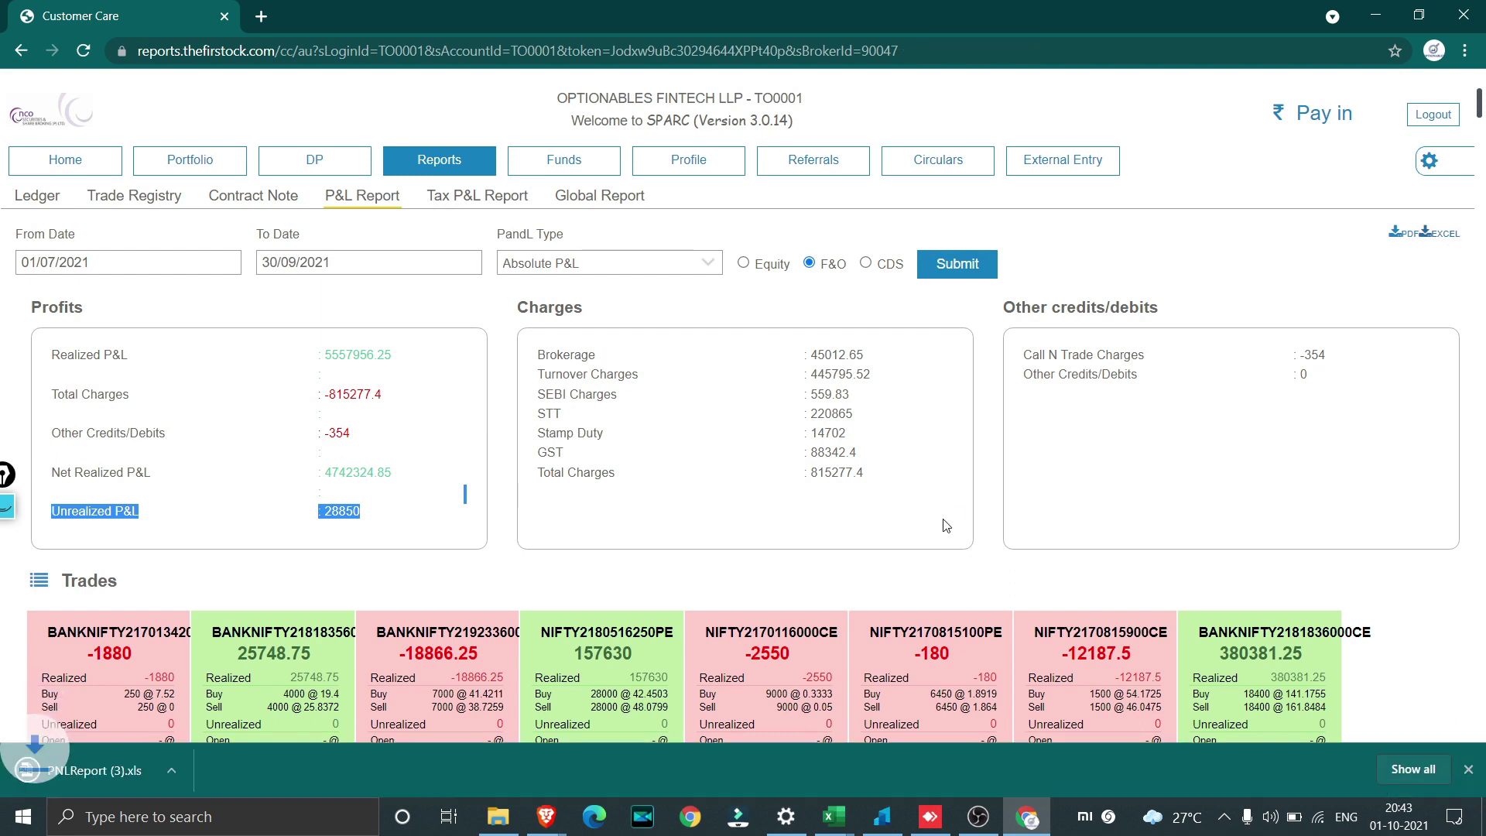
{"action": "left_click", "coordinate": [135, 789]}
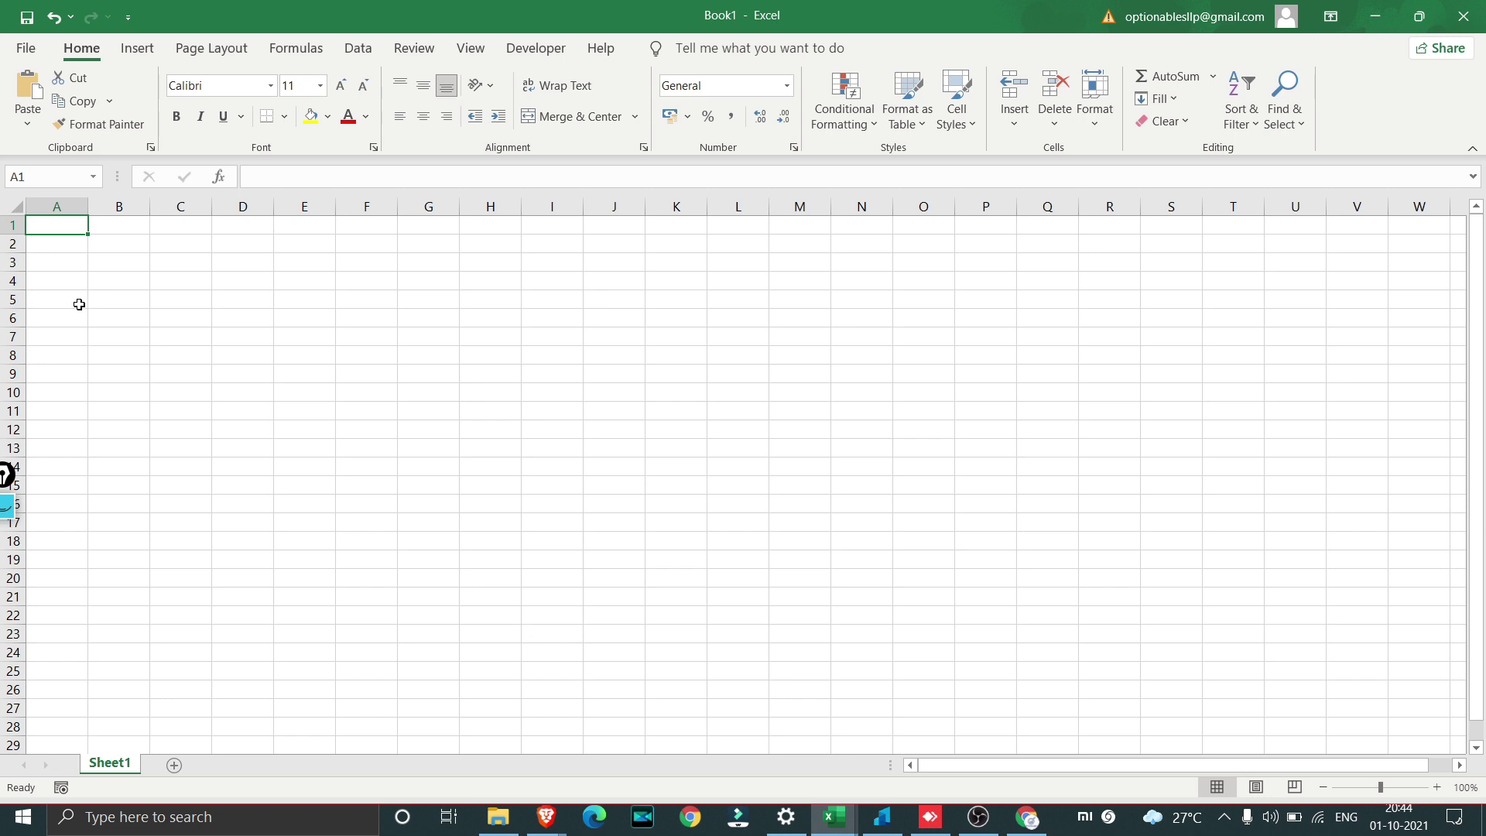
{"action": "key", "text": "Down"}
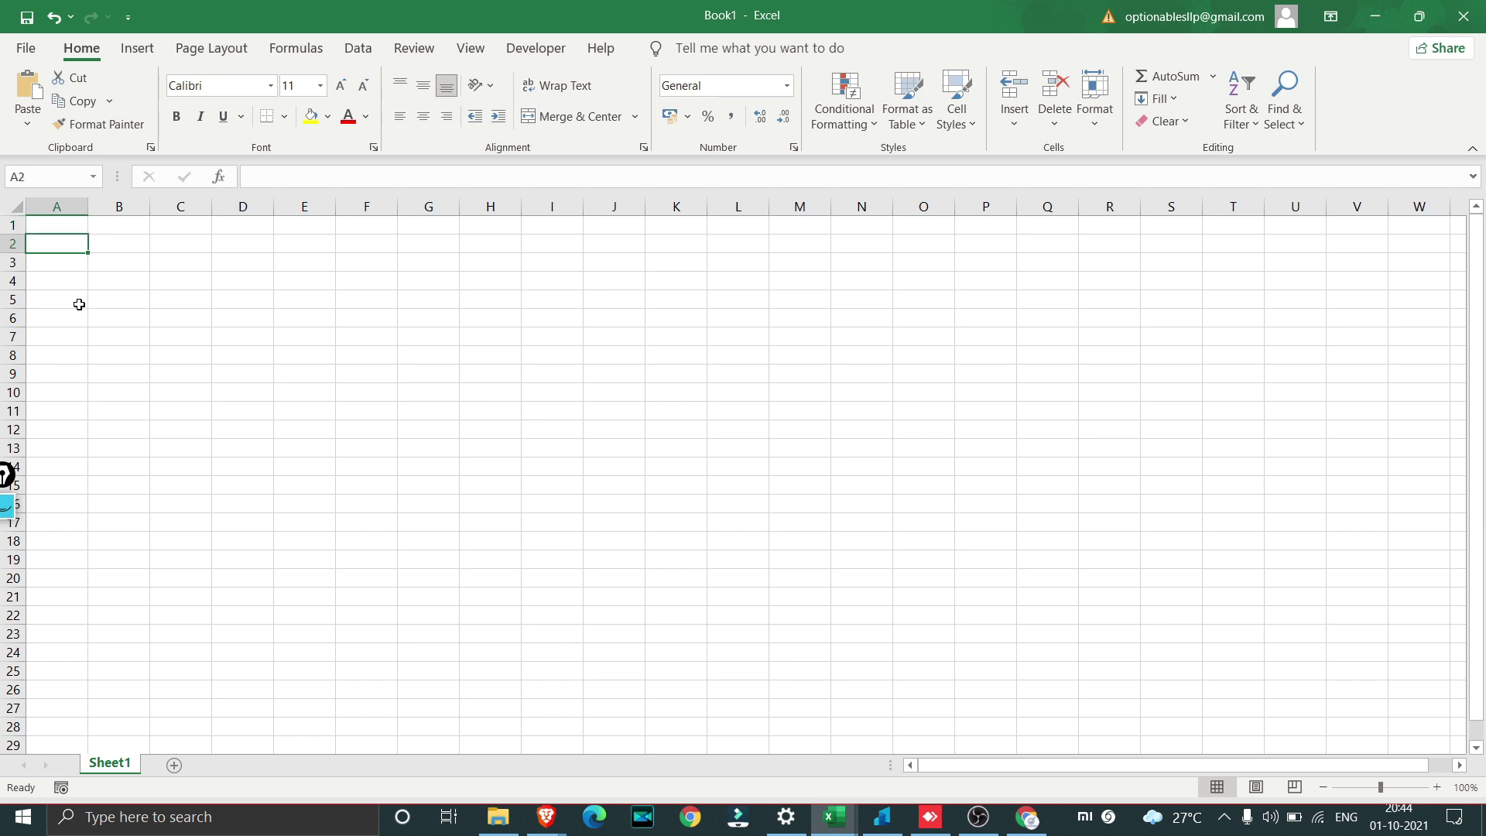
Enter bold Particulars/Amount headers above the equity, futures, options and total labels.
{"action": "left_click_drag", "start_coordinate": [89, 206], "coordinate": [172, 207]}
{"action": "type", "text": "Reliased Equity"}
{"action": "key", "text": "Return"}
{"action": "type", "text": "Unrealised Equity"}
{"action": "key", "text": "Return"}
{"action": "type", "text": "Futures"}
{"action": "key", "text": "Return"}
{"action": "type", "text": "Options"}
{"action": "key", "text": "Return"}
{"action": "type", "text": "Total"}
{"action": "left_click_drag", "start_coordinate": [199, 243], "coordinate": [203, 319]}
{"action": "key", "text": "ctrl+Home"}
{"action": "type", "text": "Particulars"}
{"action": "key", "text": "Tab"}
{"action": "type", "text": "Amount"}
{"action": "key", "text": "ctrl+b"}
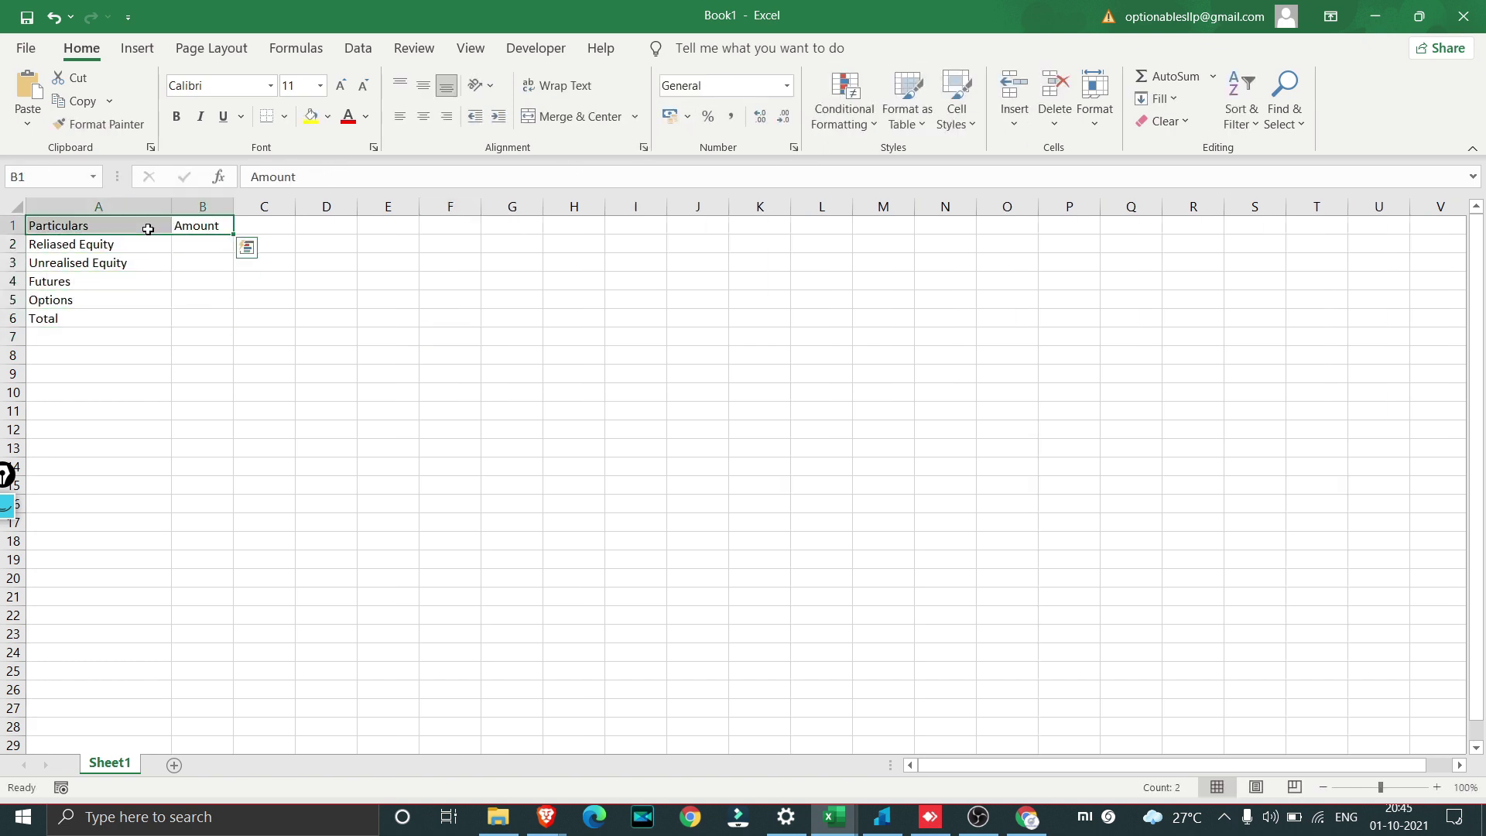
{"action": "scroll", "coordinate": [936, 496], "scroll_direction": "down", "scroll_amount": 2}
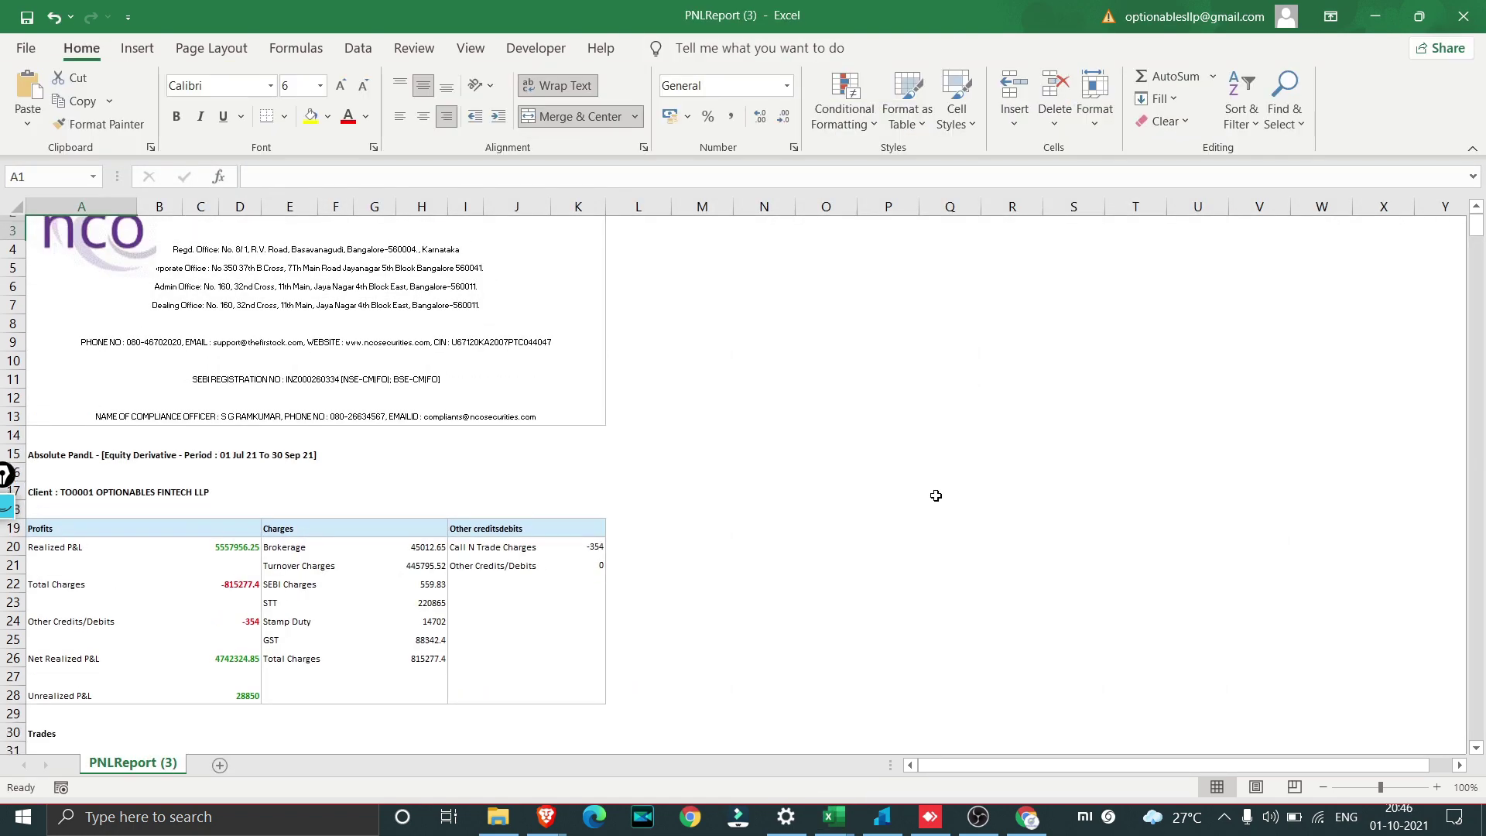
{"action": "scroll", "coordinate": [936, 496], "scroll_direction": "down", "scroll_amount": 8}
{"action": "scroll", "coordinate": [936, 496], "scroll_direction": "up", "scroll_amount": 7}
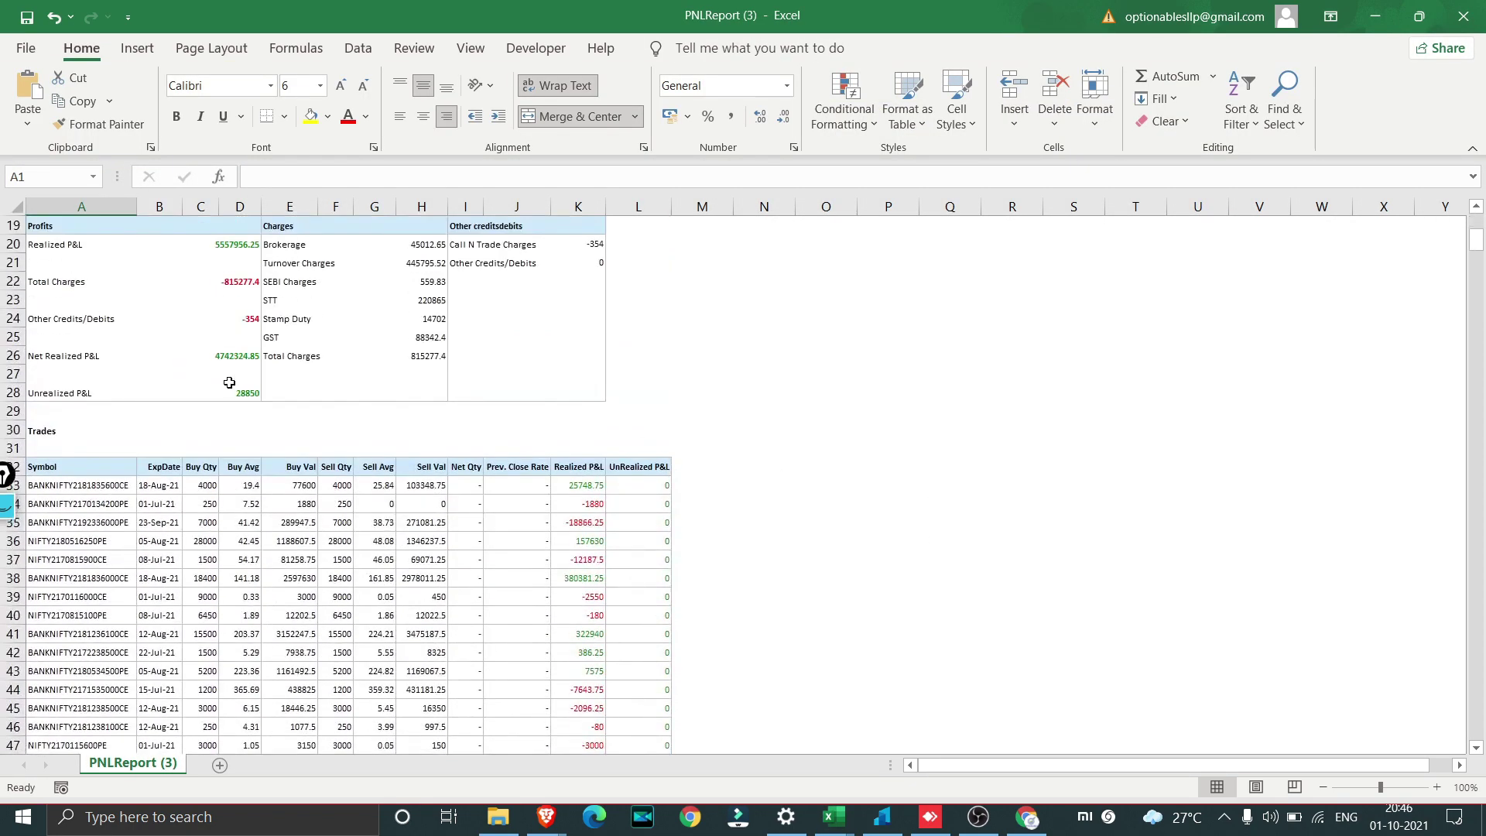
{"action": "left_click", "coordinate": [217, 364]}
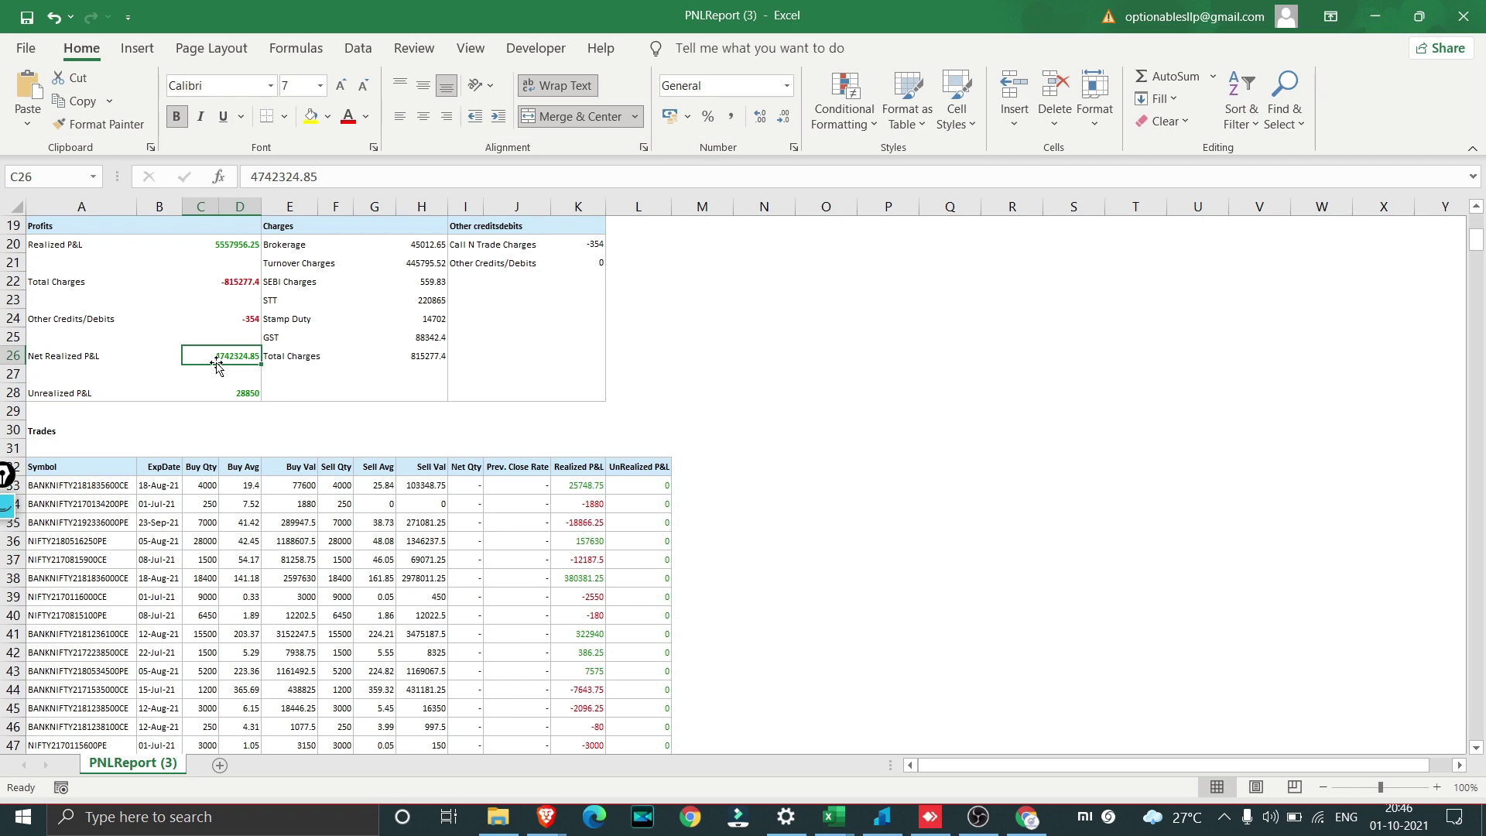
{"action": "scroll", "coordinate": [263, 436], "scroll_direction": "down", "scroll_amount": 5}
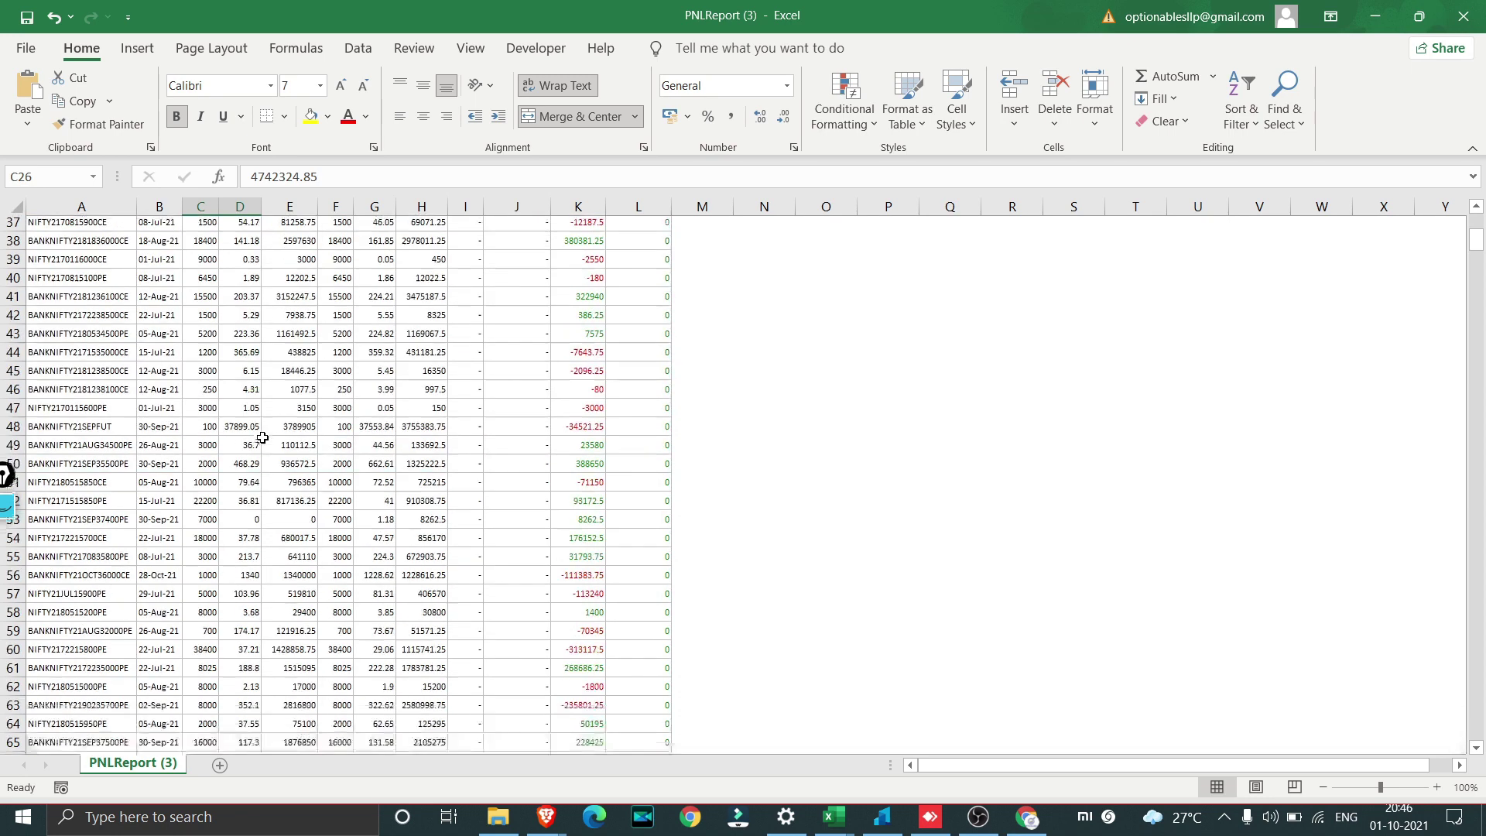
{"action": "scroll", "coordinate": [263, 437], "scroll_direction": "down", "scroll_amount": 2}
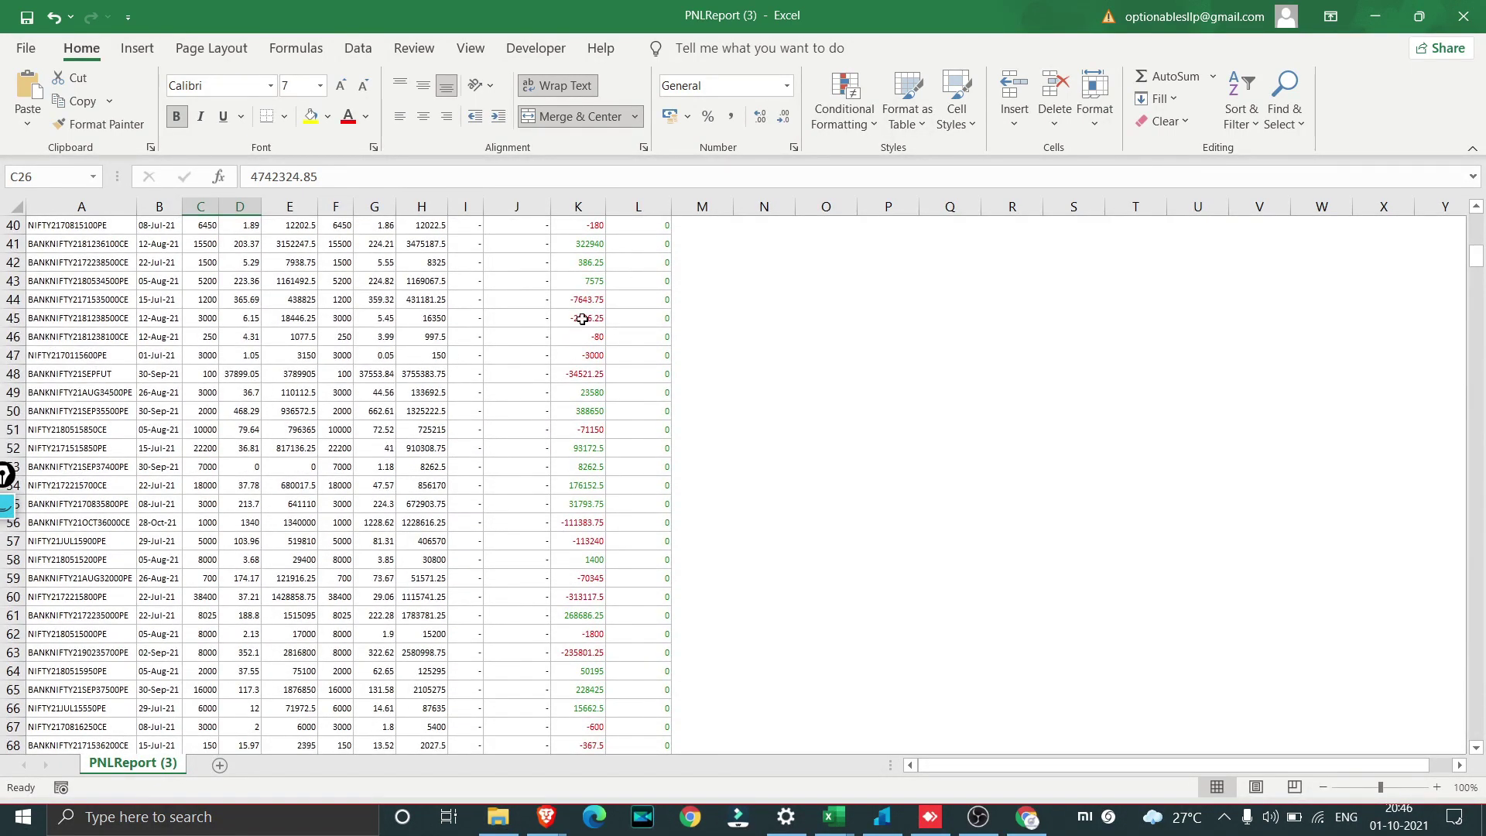
{"action": "scroll", "coordinate": [582, 319], "scroll_direction": "up", "scroll_amount": 7}
{"action": "scroll", "coordinate": [582, 318], "scroll_direction": "down", "scroll_amount": 12}
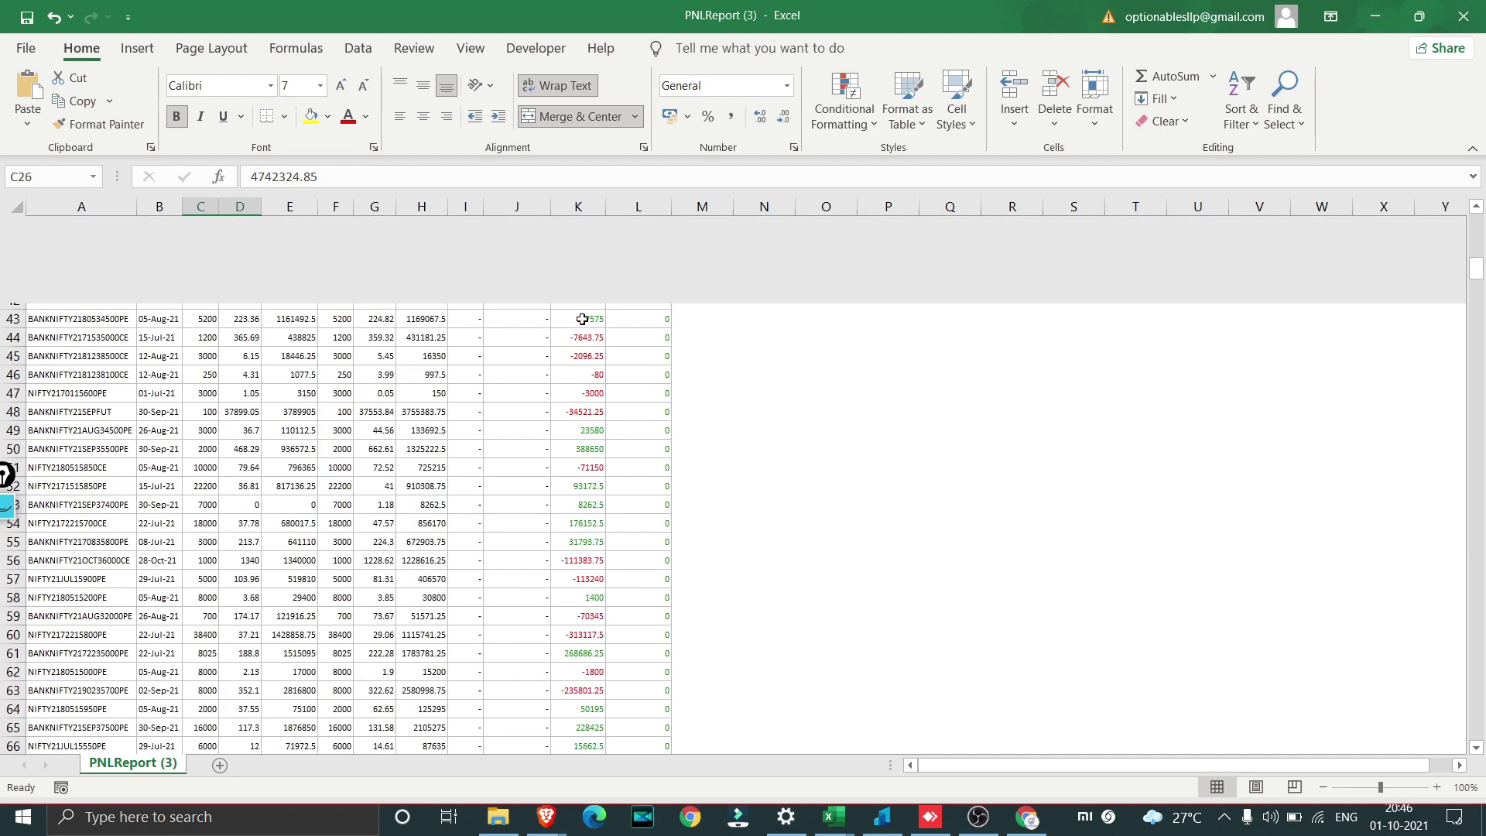
{"action": "scroll", "coordinate": [582, 319], "scroll_direction": "up", "scroll_amount": 13}
{"action": "scroll", "coordinate": [583, 316], "scroll_direction": "up", "scroll_amount": 1}
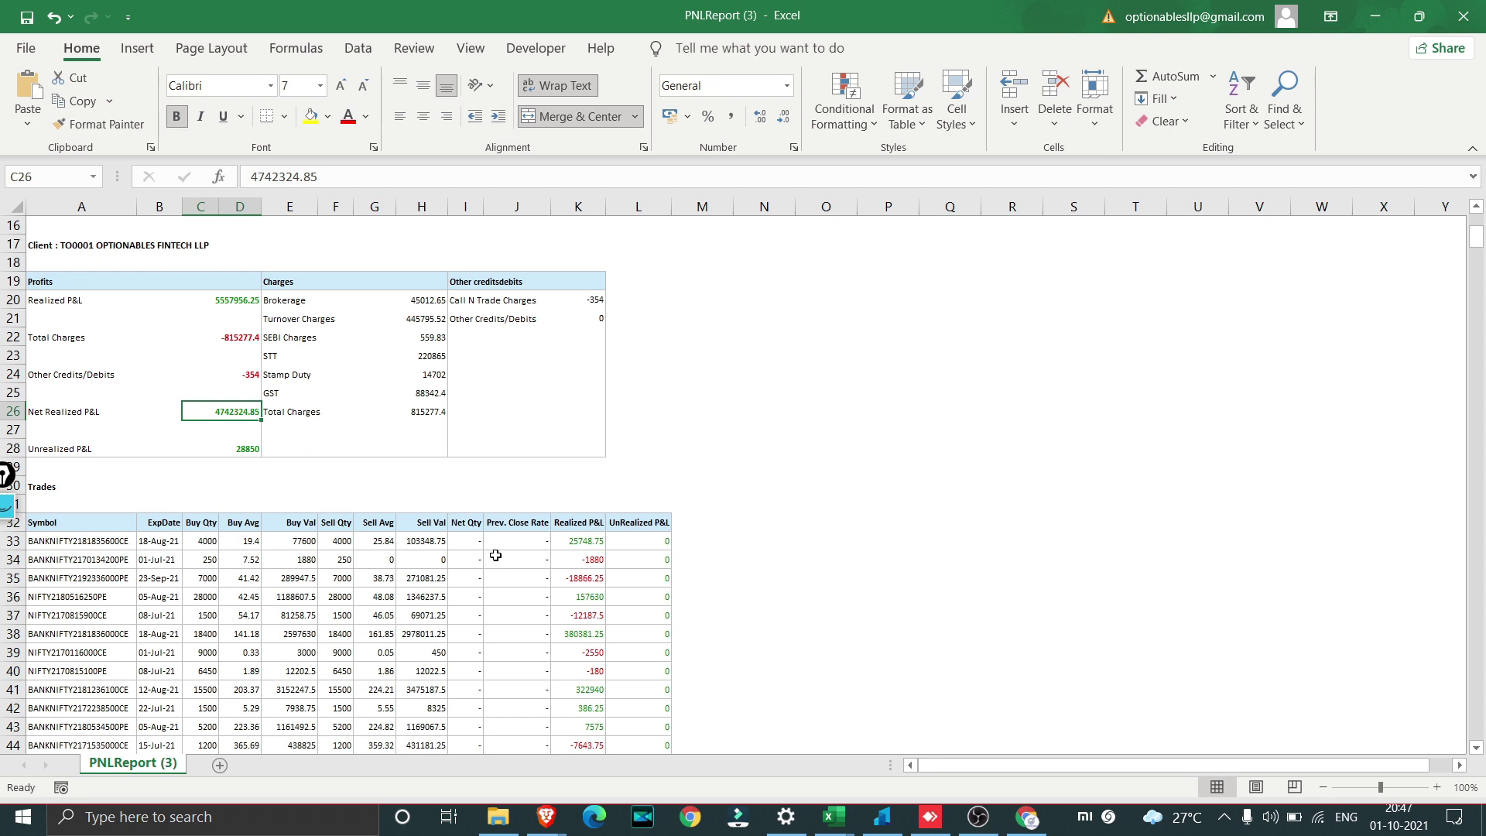
Turn on filtering for the Trades table header row.
{"action": "left_click", "coordinate": [105, 528]}
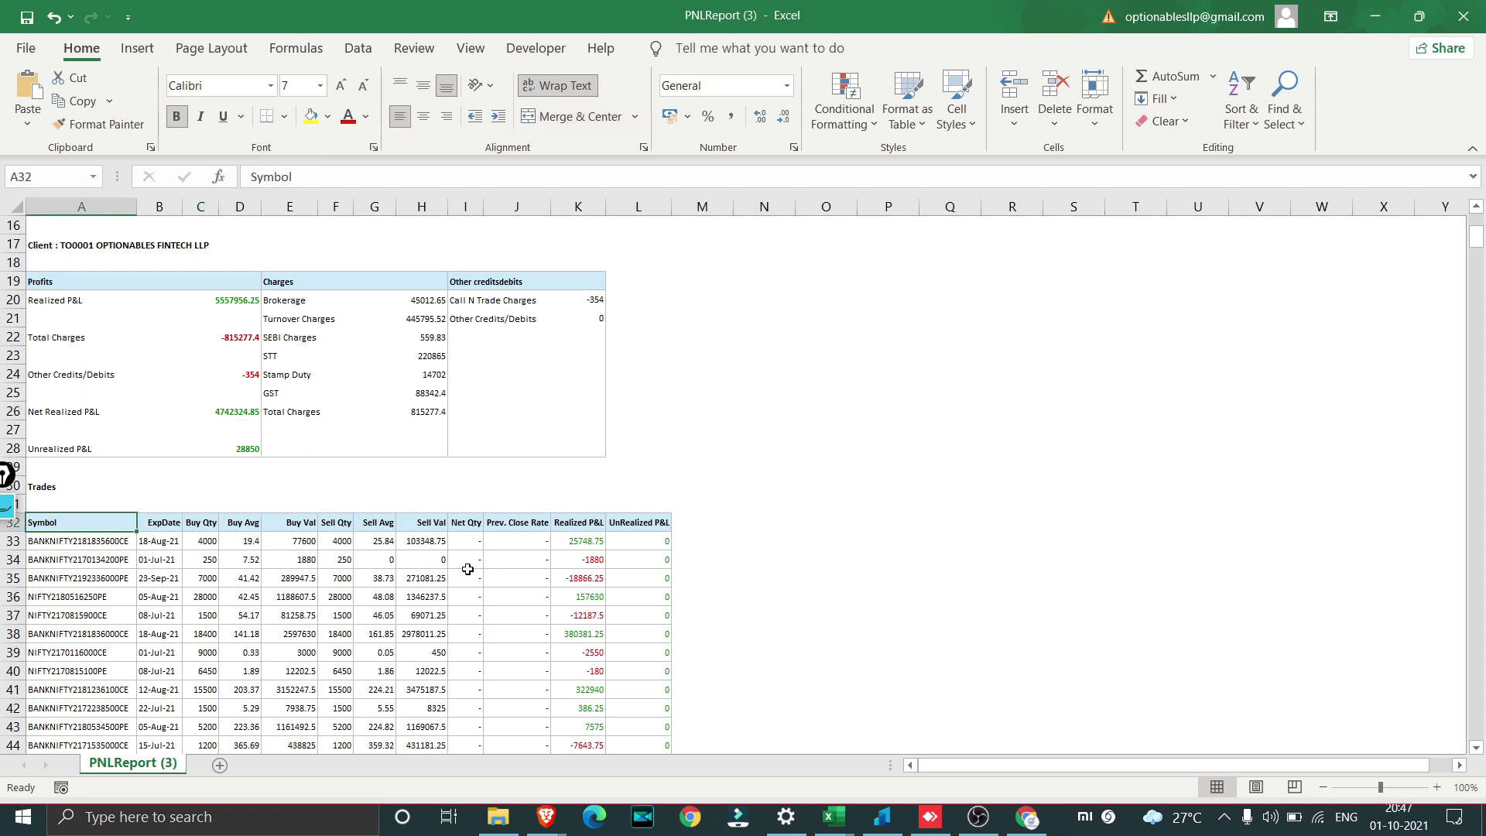
{"action": "left_click", "coordinate": [634, 524], "text": "shift"}
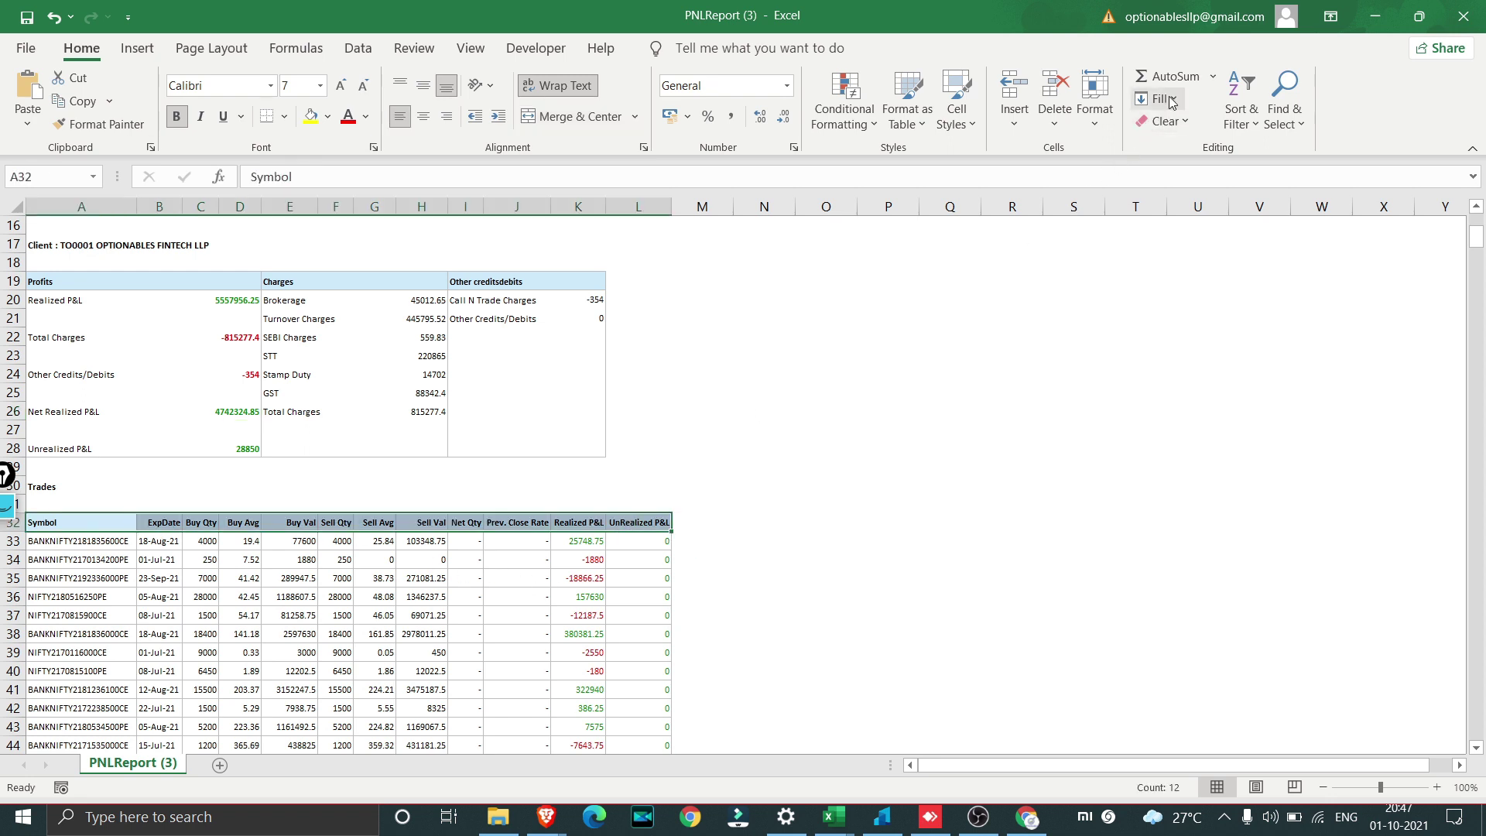
{"action": "left_click", "coordinate": [1243, 116]}
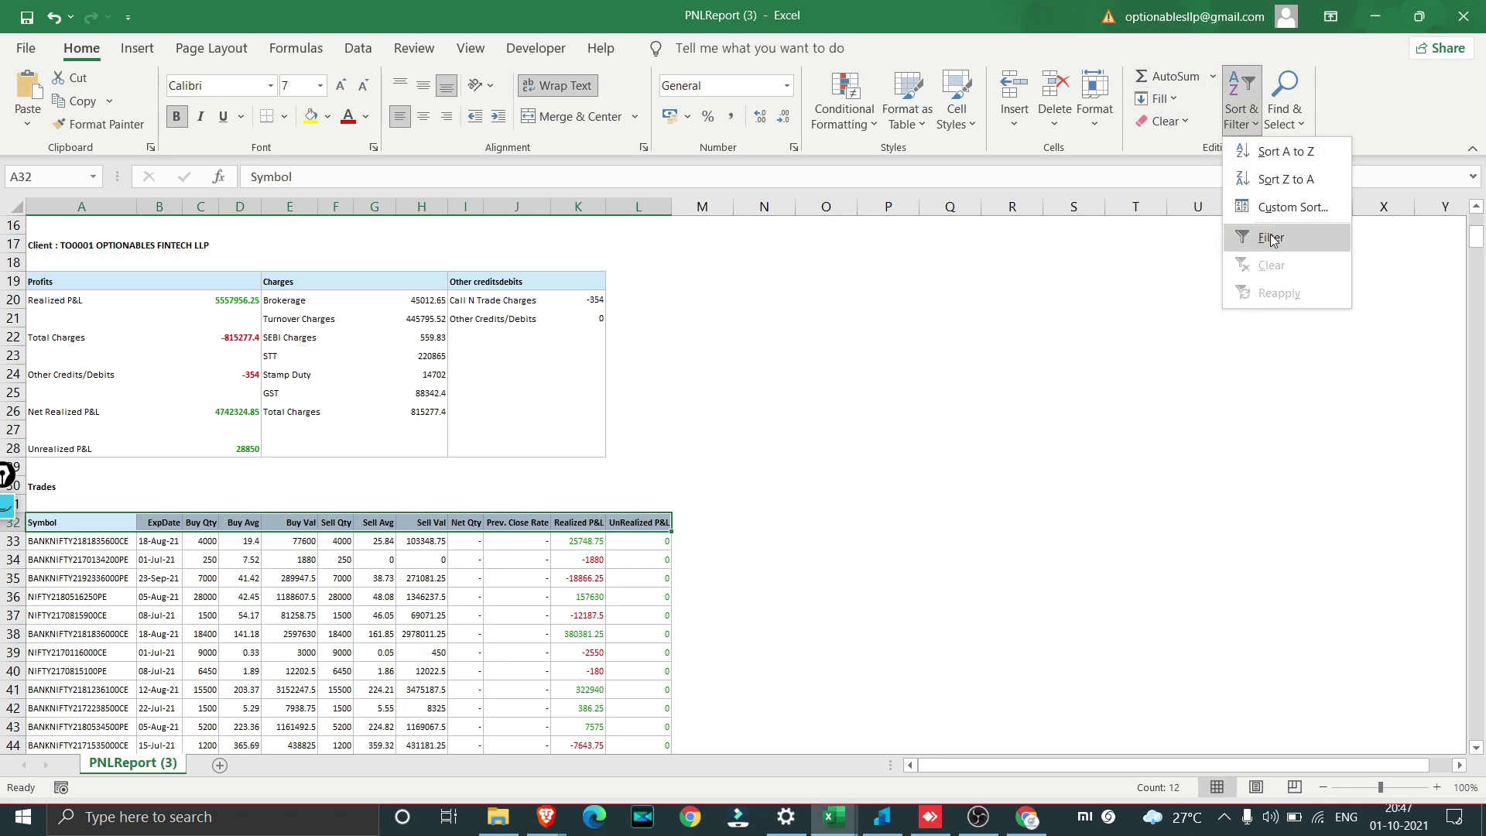
{"action": "left_click", "coordinate": [1276, 240]}
{"action": "left_click", "coordinate": [140, 499]}
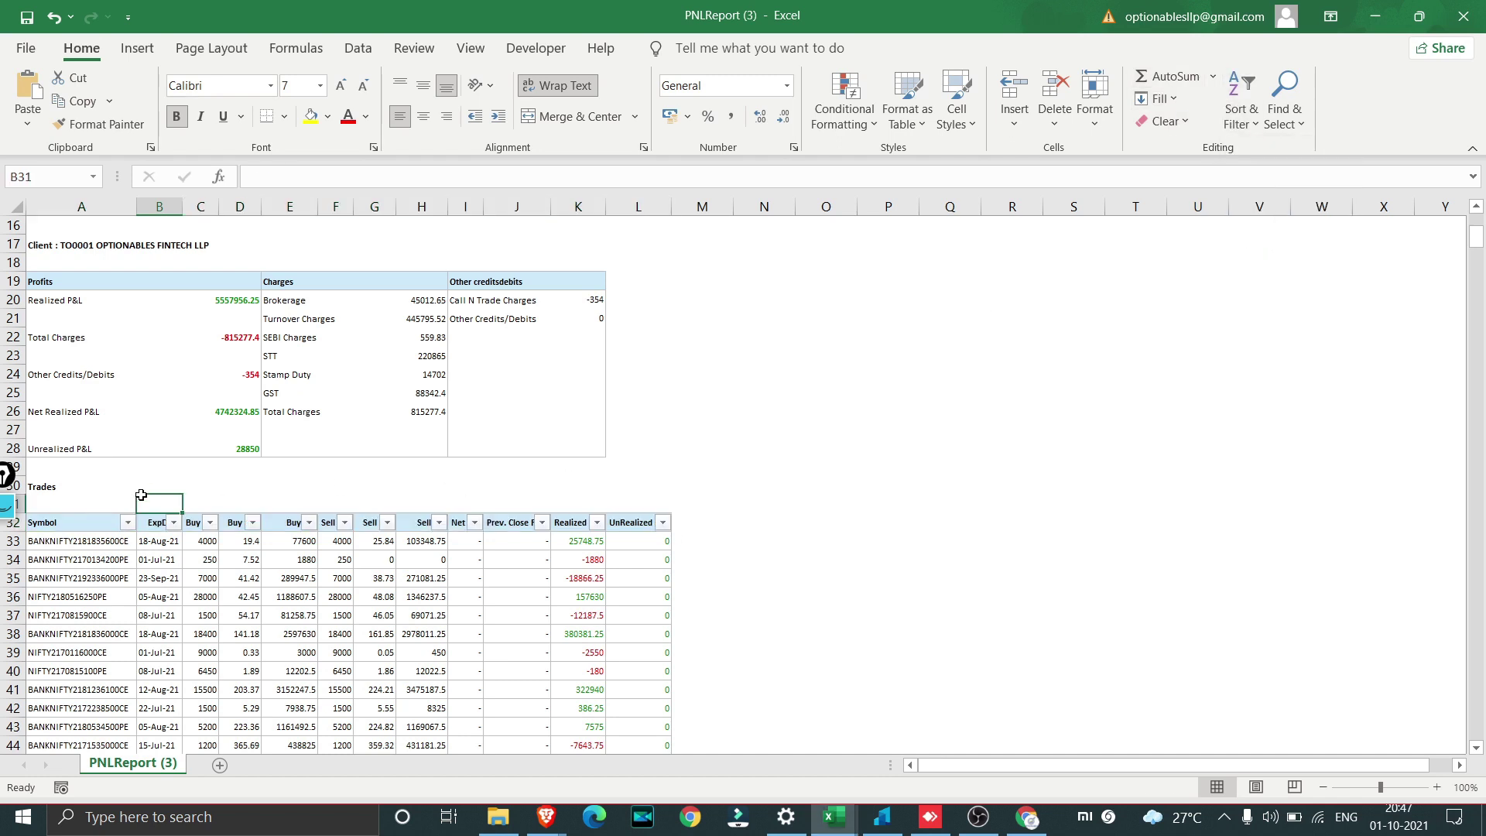
Filter Symbol to 'fut' entries and select the filtered Realized values.
{"action": "left_click", "coordinate": [128, 523]}
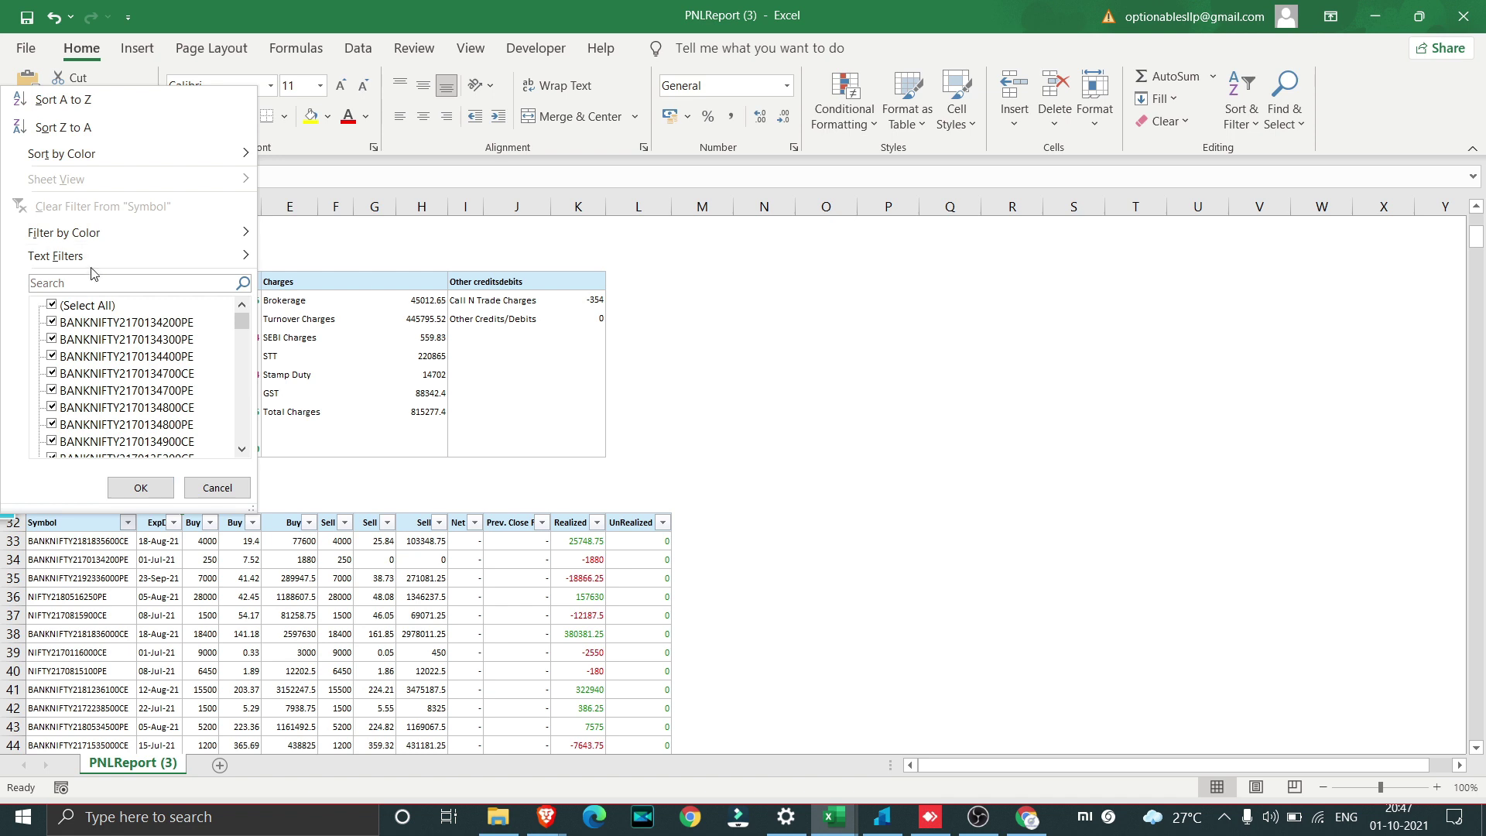
{"action": "type", "text": "fut"}
{"action": "left_click", "coordinate": [141, 489]}
{"action": "scroll", "coordinate": [493, 650], "scroll_direction": "down", "scroll_amount": 4}
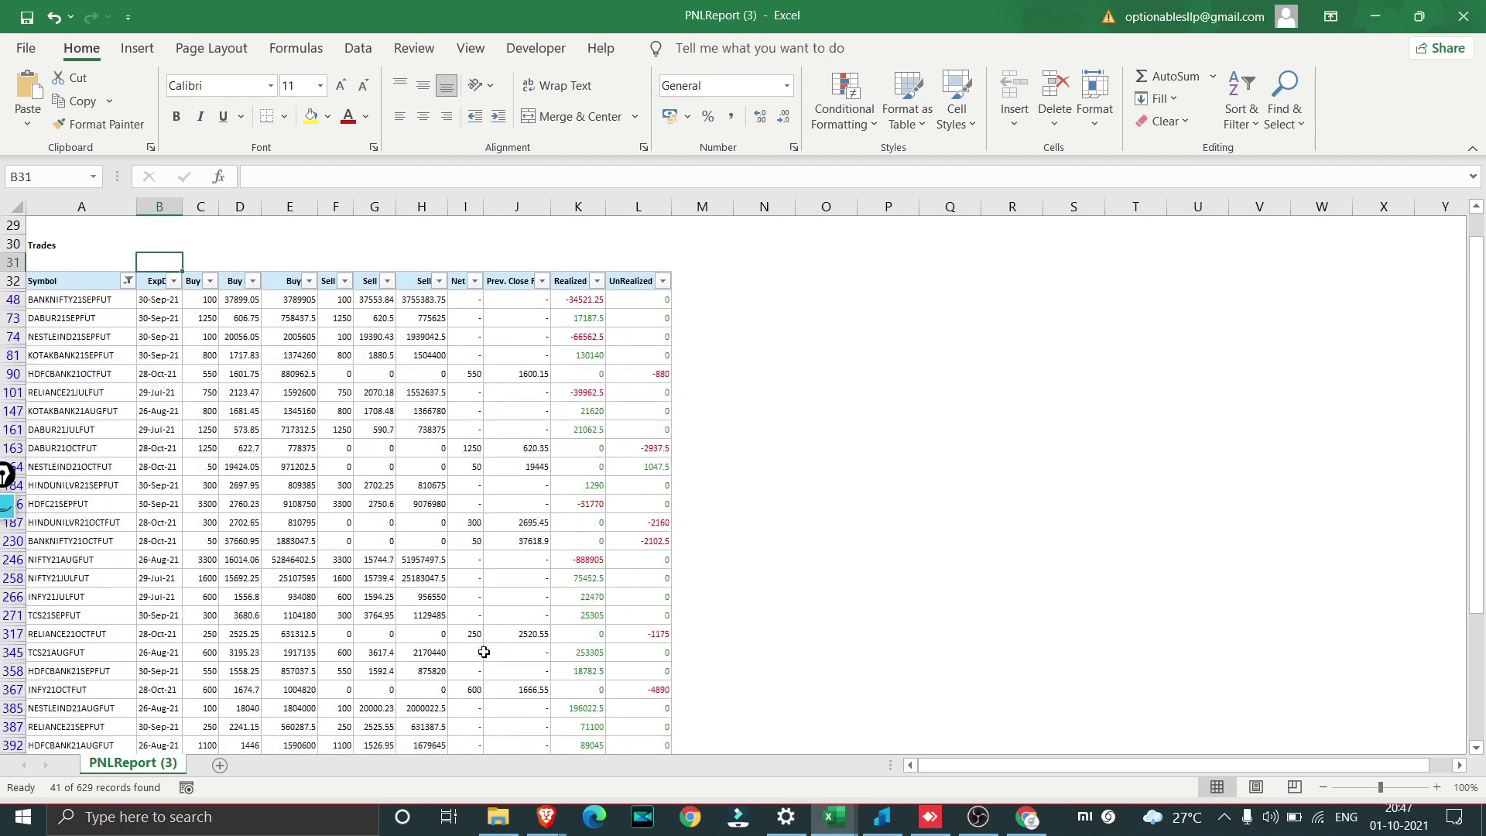
{"action": "scroll", "coordinate": [577, 492], "scroll_direction": "down", "scroll_amount": 3}
{"action": "scroll", "coordinate": [576, 493], "scroll_direction": "down", "scroll_amount": 7}
{"action": "scroll", "coordinate": [581, 492], "scroll_direction": "up", "scroll_amount": 4}
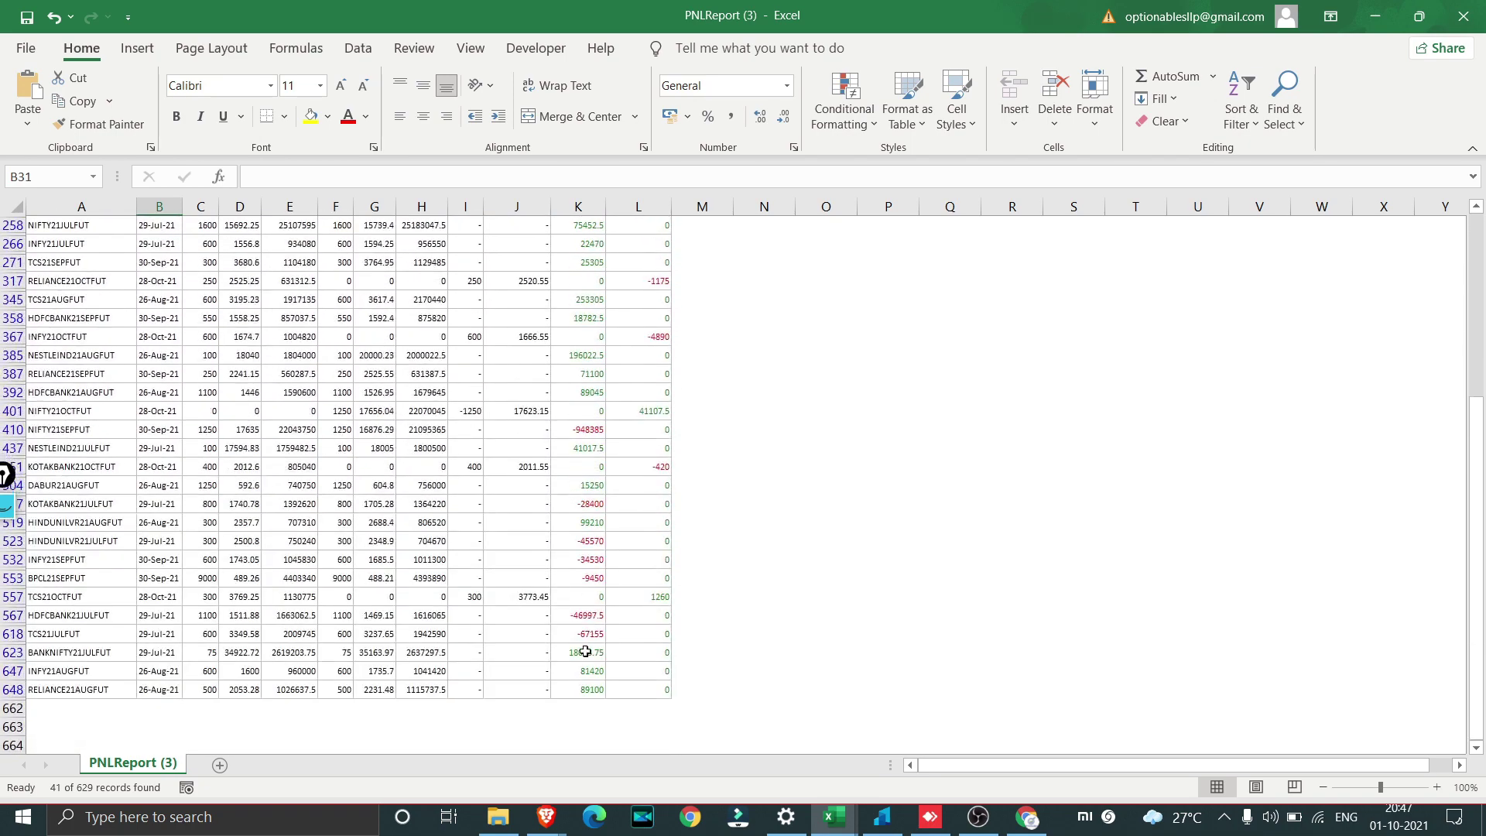
{"action": "left_click", "coordinate": [581, 690]}
{"action": "key", "text": "ctrl+shift+Up"}
{"action": "scroll", "coordinate": [689, 349], "scroll_direction": "up", "scroll_amount": 4}
{"action": "scroll", "coordinate": [689, 349], "scroll_direction": "up", "scroll_amount": 4}
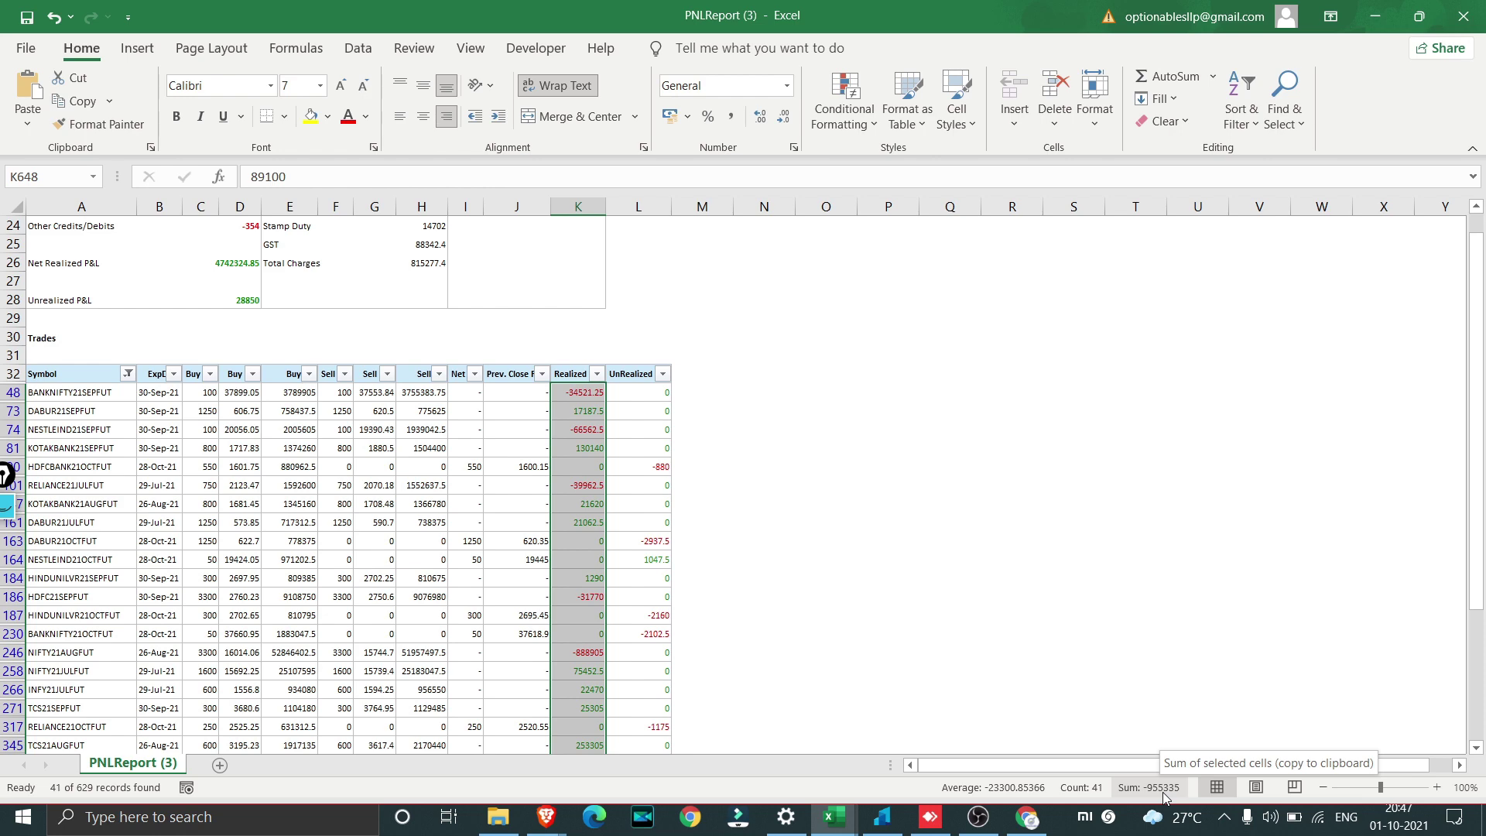
Pick the Futures amount cell, then select the filtered UnRealized P&L values in the report.
{"action": "mouse_move", "coordinate": [831, 818]}
{"action": "left_click", "coordinate": [830, 723]}
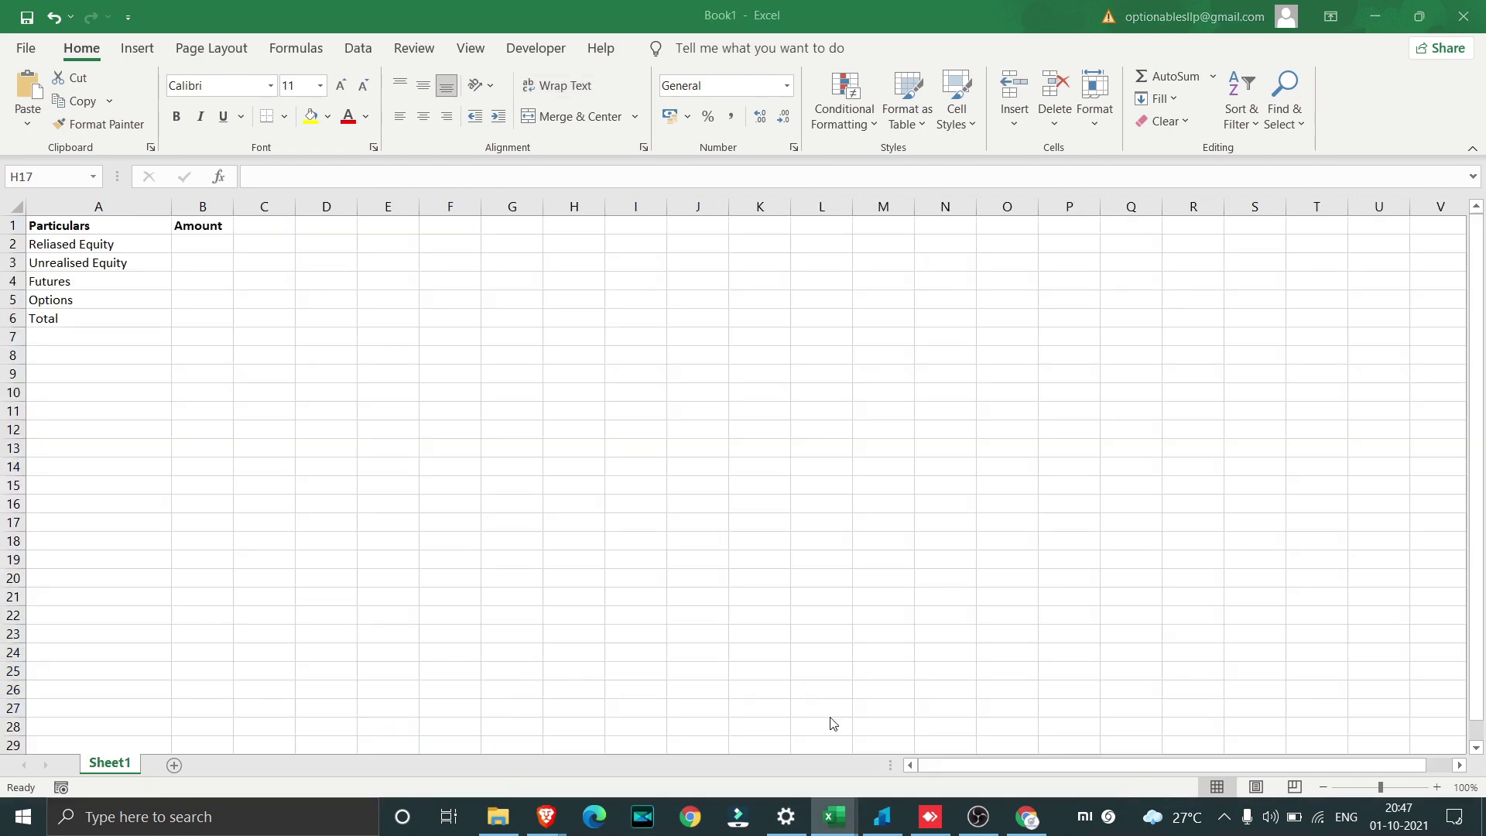
{"action": "left_click", "coordinate": [217, 293]}
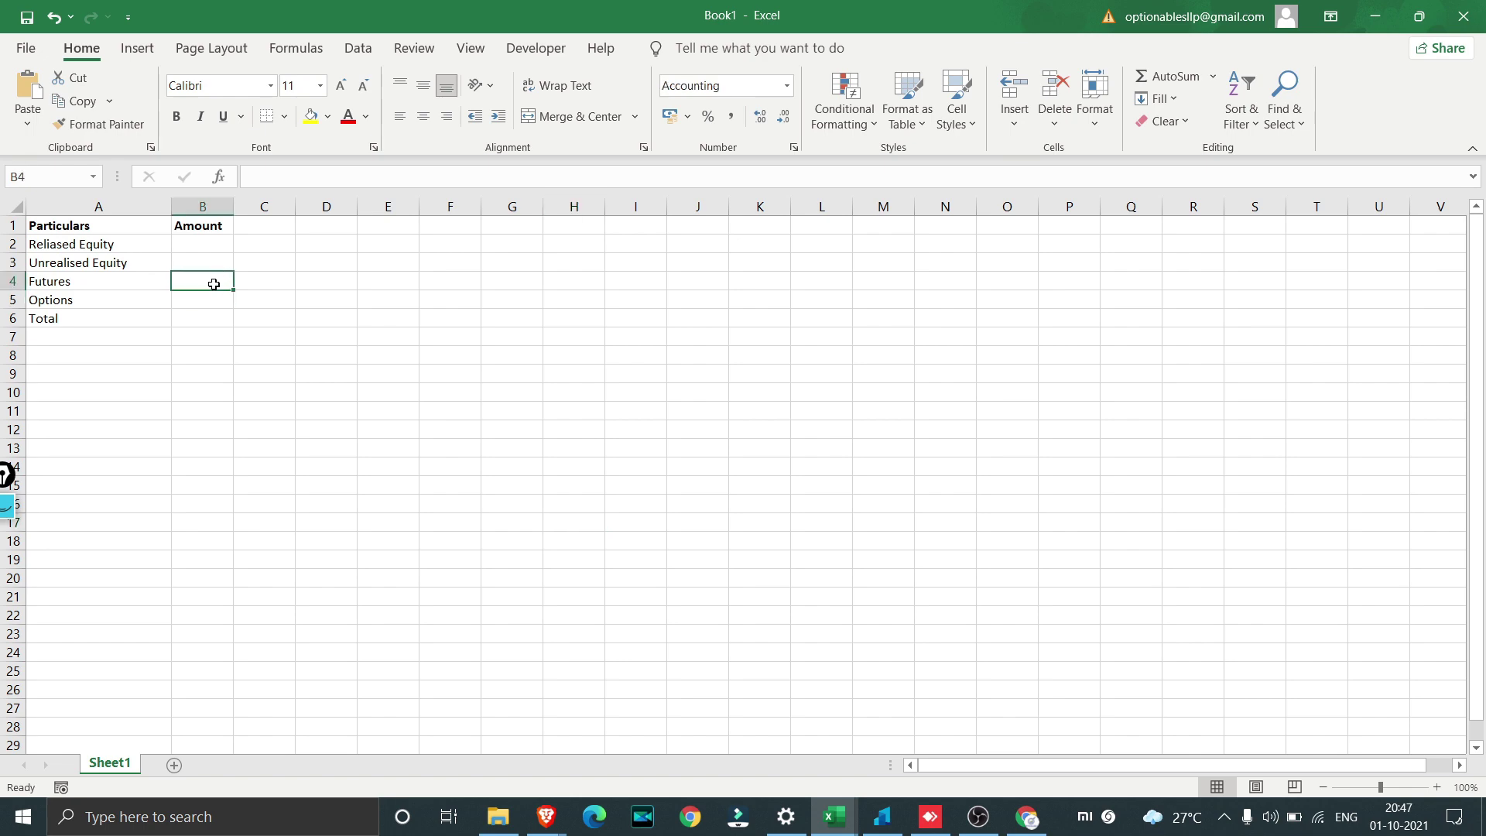
{"action": "type", "text": "935335"}
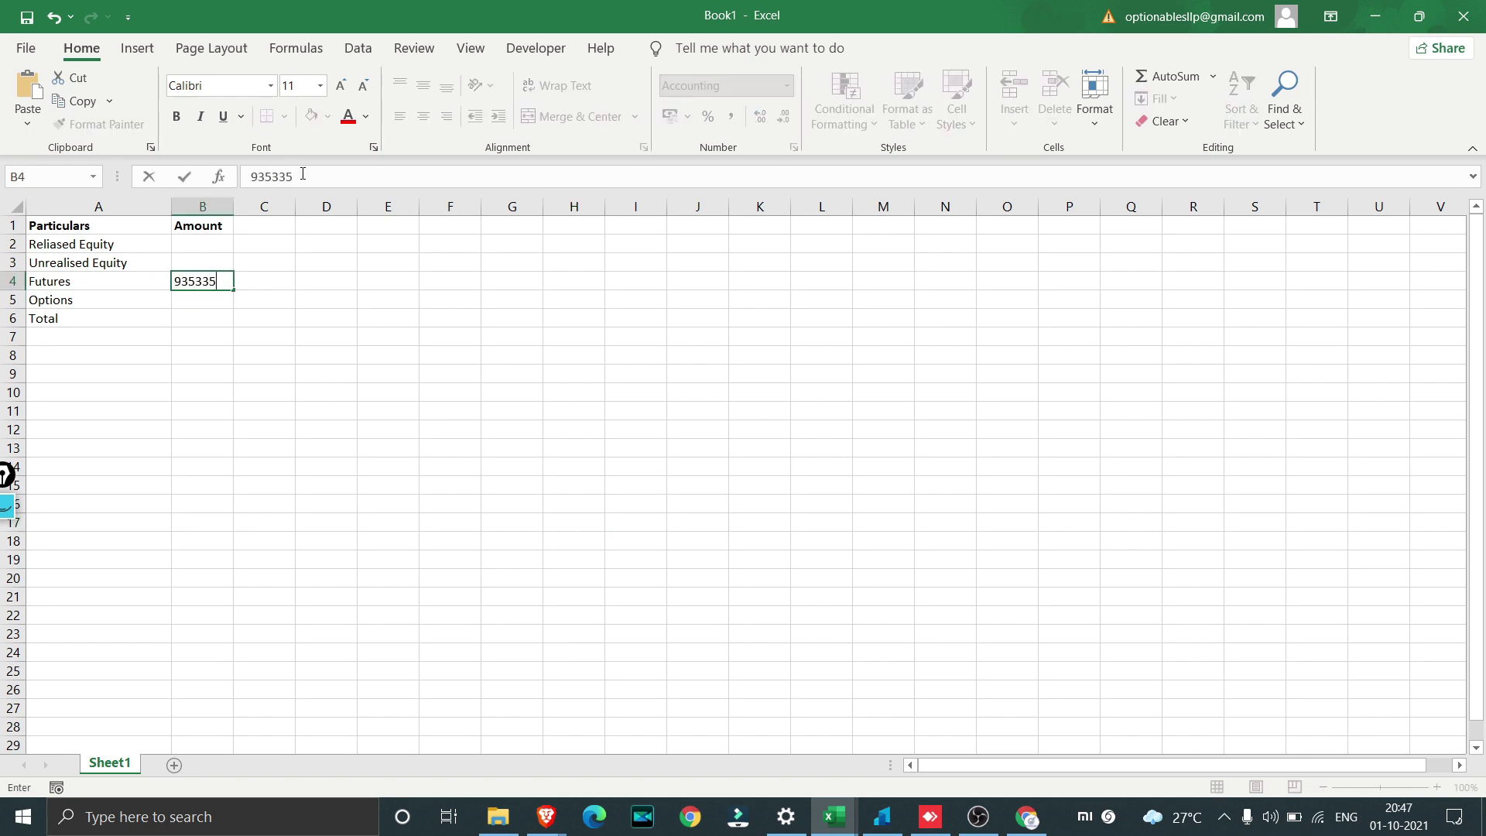
{"action": "key", "text": "alt+Tab"}
{"action": "left_click", "coordinate": [640, 394]}
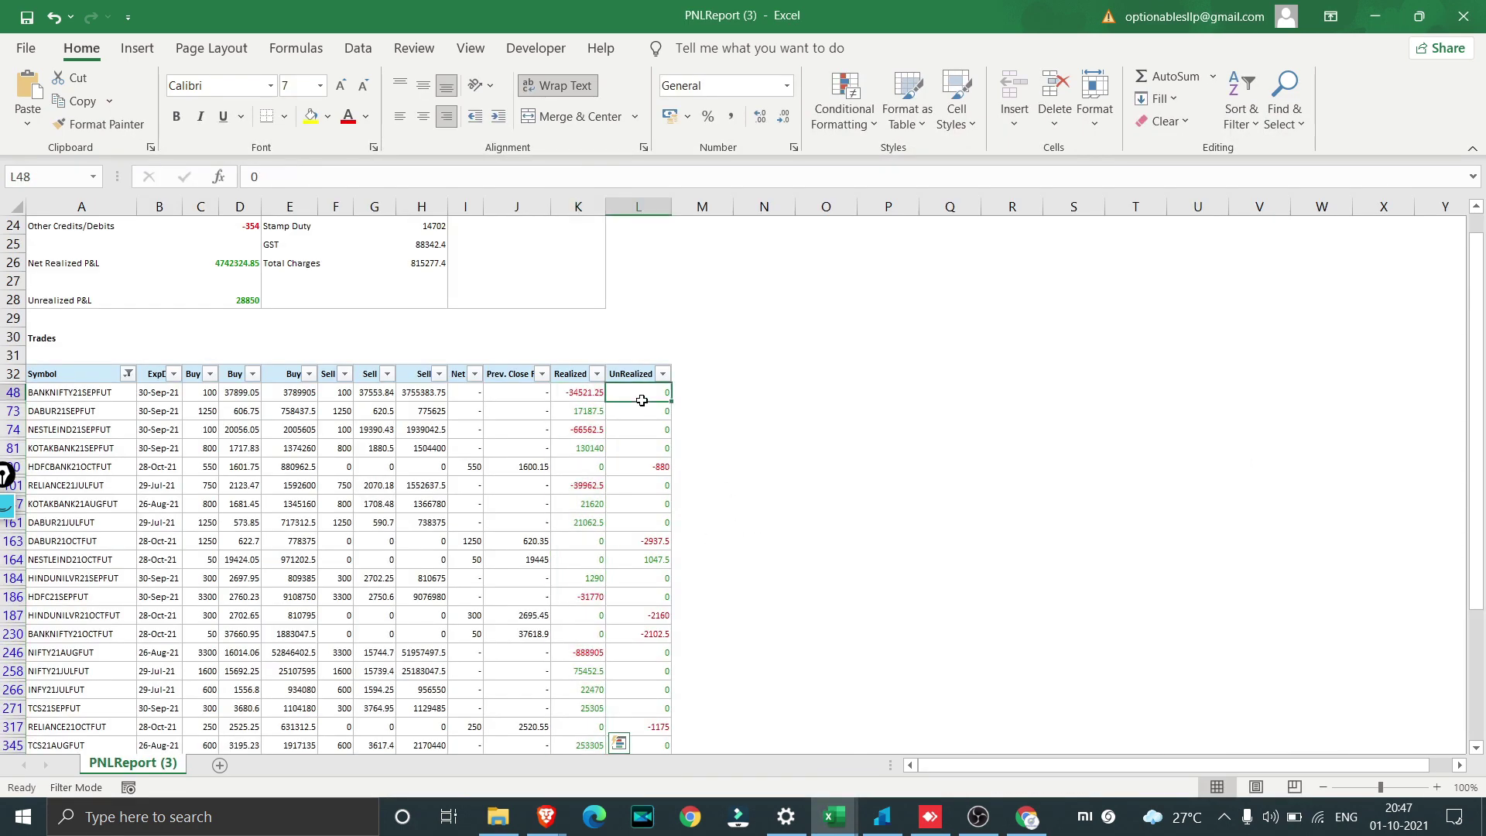
{"action": "scroll", "coordinate": [657, 556], "scroll_direction": "down", "scroll_amount": 10}
{"action": "left_click", "coordinate": [641, 505], "text": "shift"}
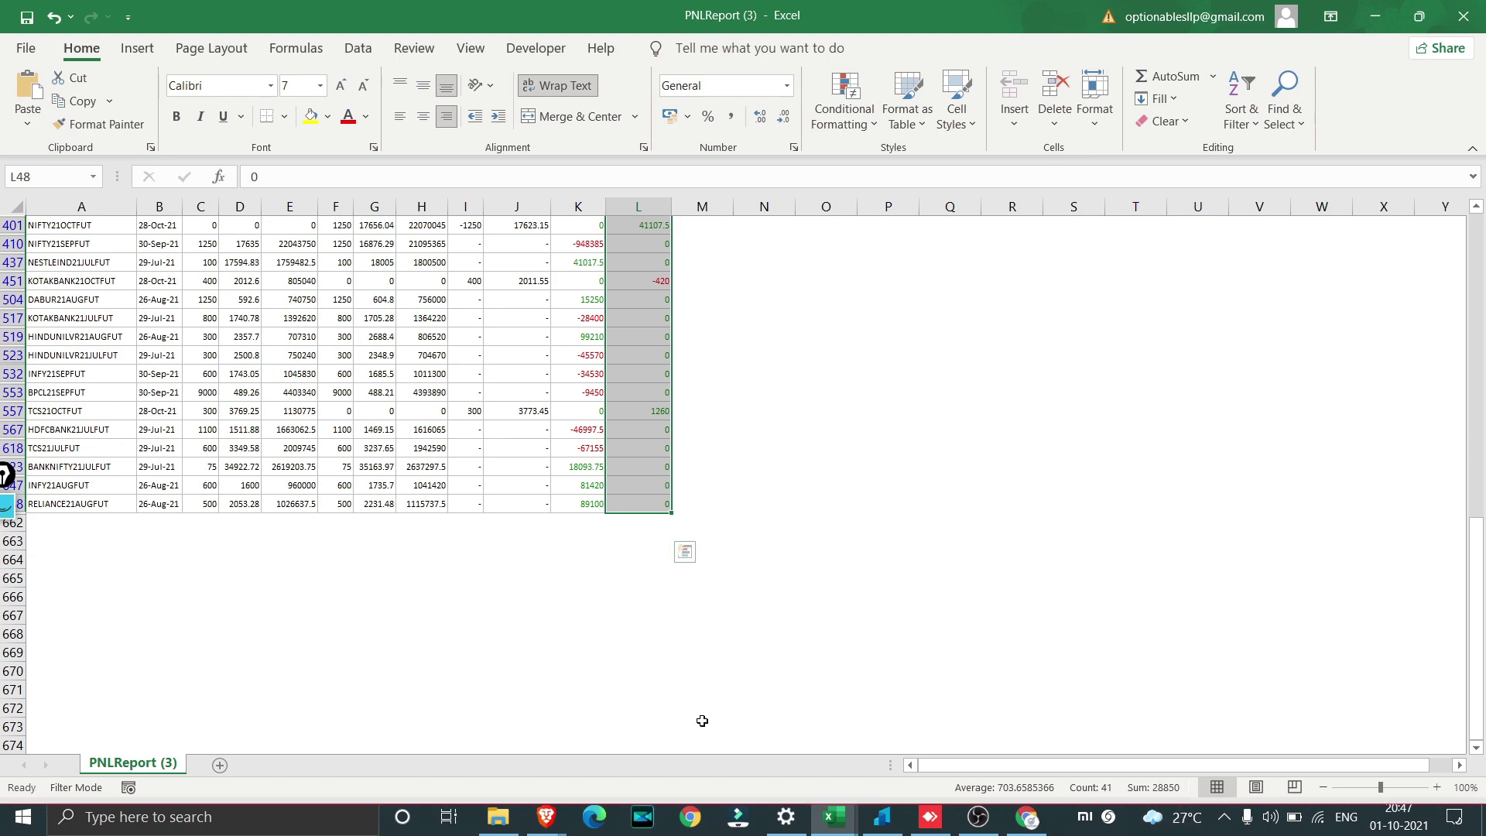
{"action": "key", "text": "alt+Tab"}
{"action": "left_click", "coordinate": [316, 176]}
{"action": "key", "text": "Home"}
{"action": "type", "text": "=2-"}
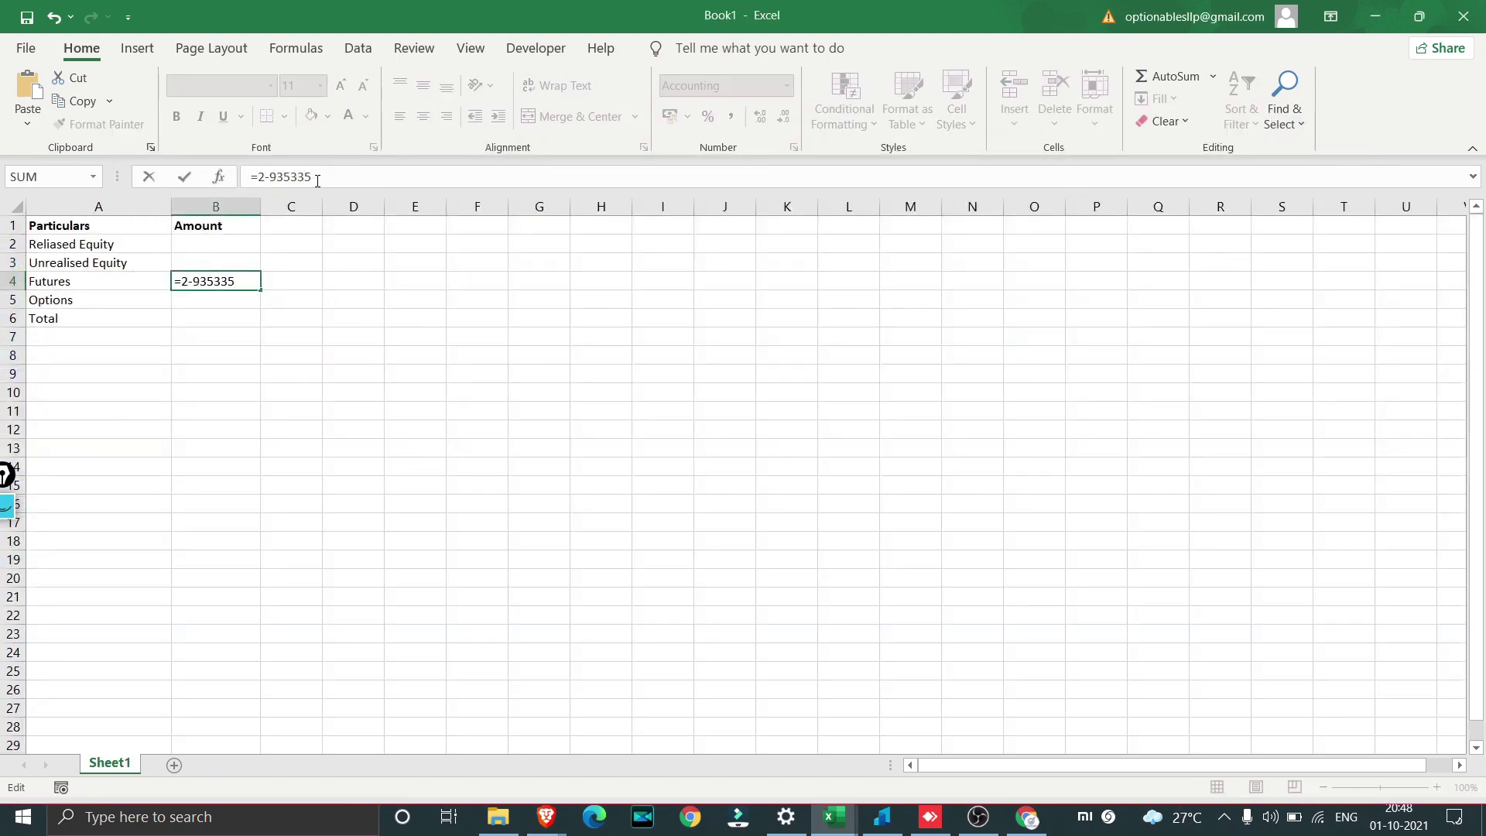
{"action": "type", "text": "8850"}
{"action": "key", "text": "Return"}
{"action": "left_click", "coordinate": [231, 283]}
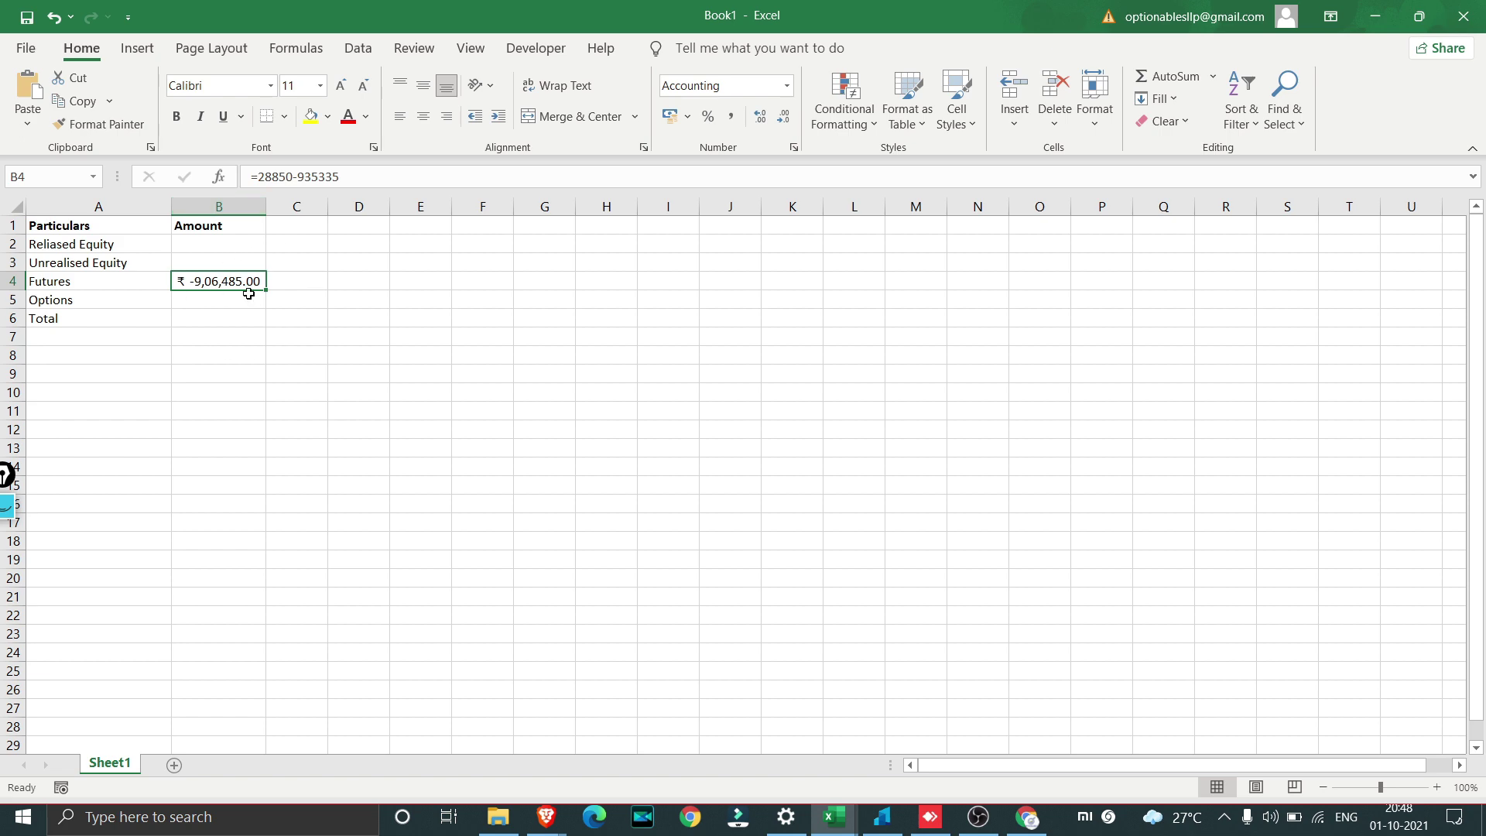
In PNLReport, enter =C20+C28 in L20 and copy the result.
{"action": "key", "text": "alt+Tab"}
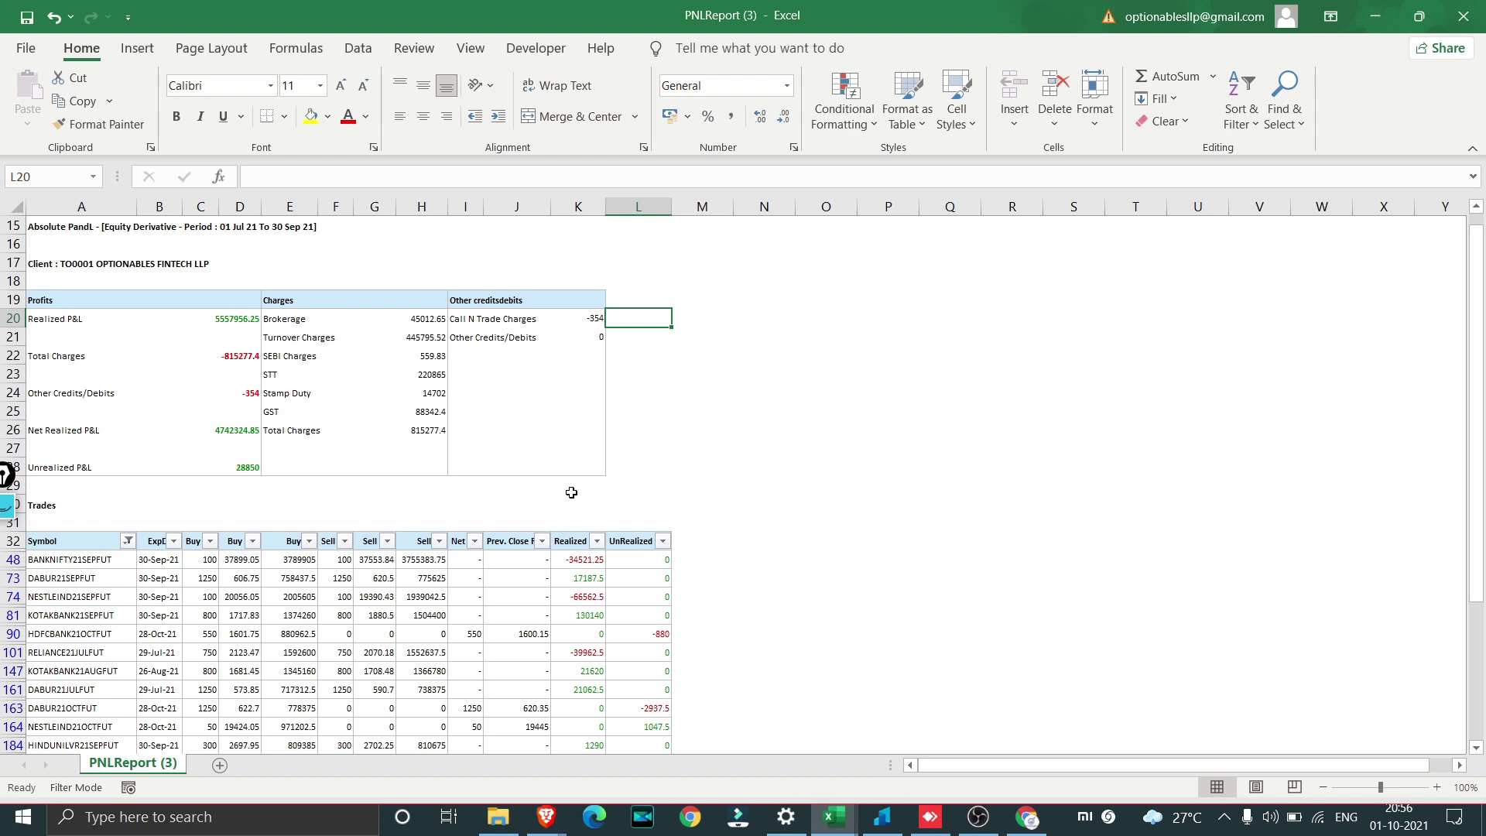
{"action": "type", "text": "="}
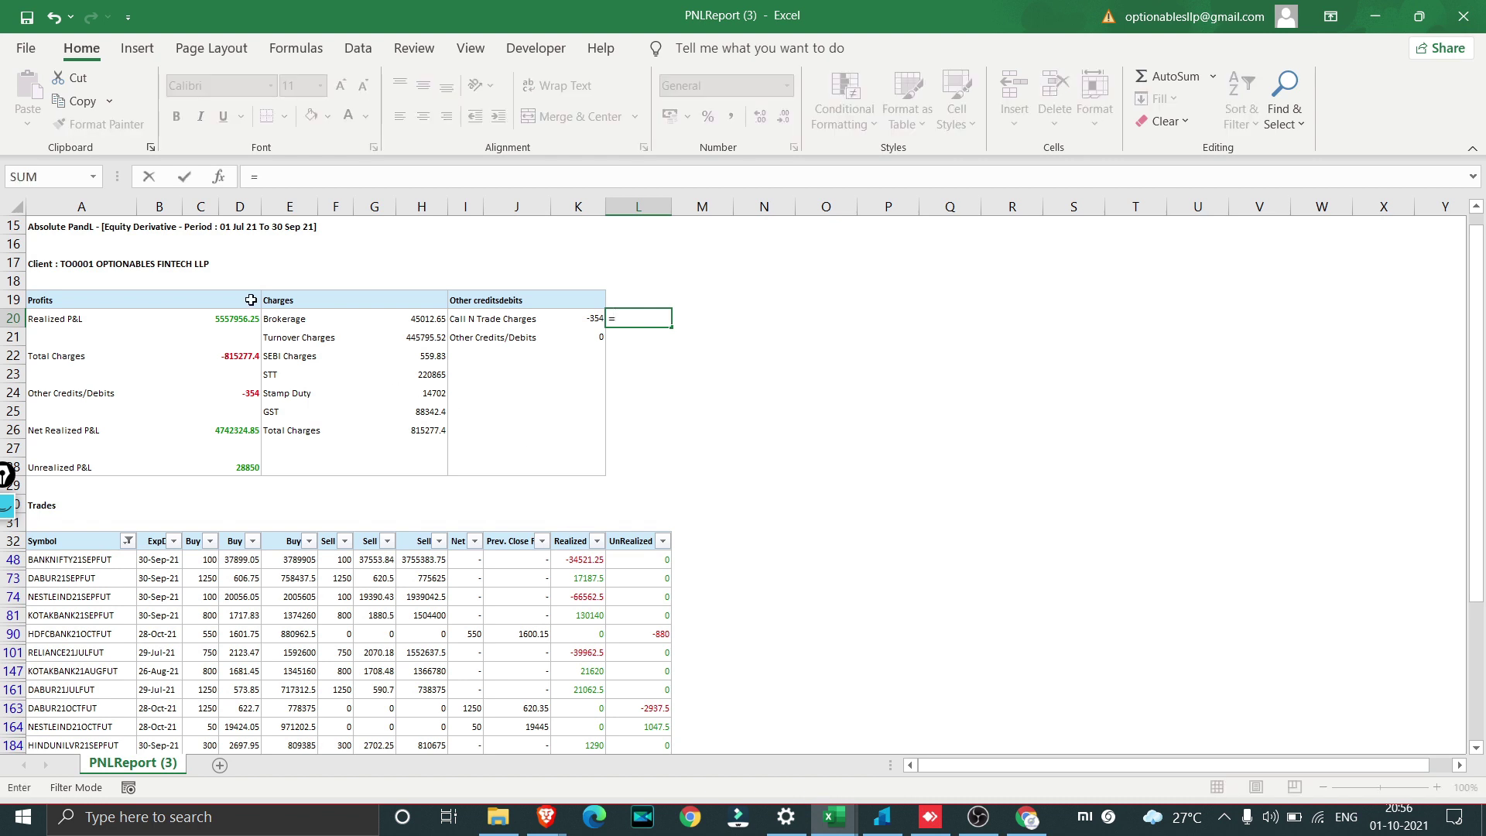
{"action": "left_click", "coordinate": [242, 321]}
{"action": "type", "text": "+"}
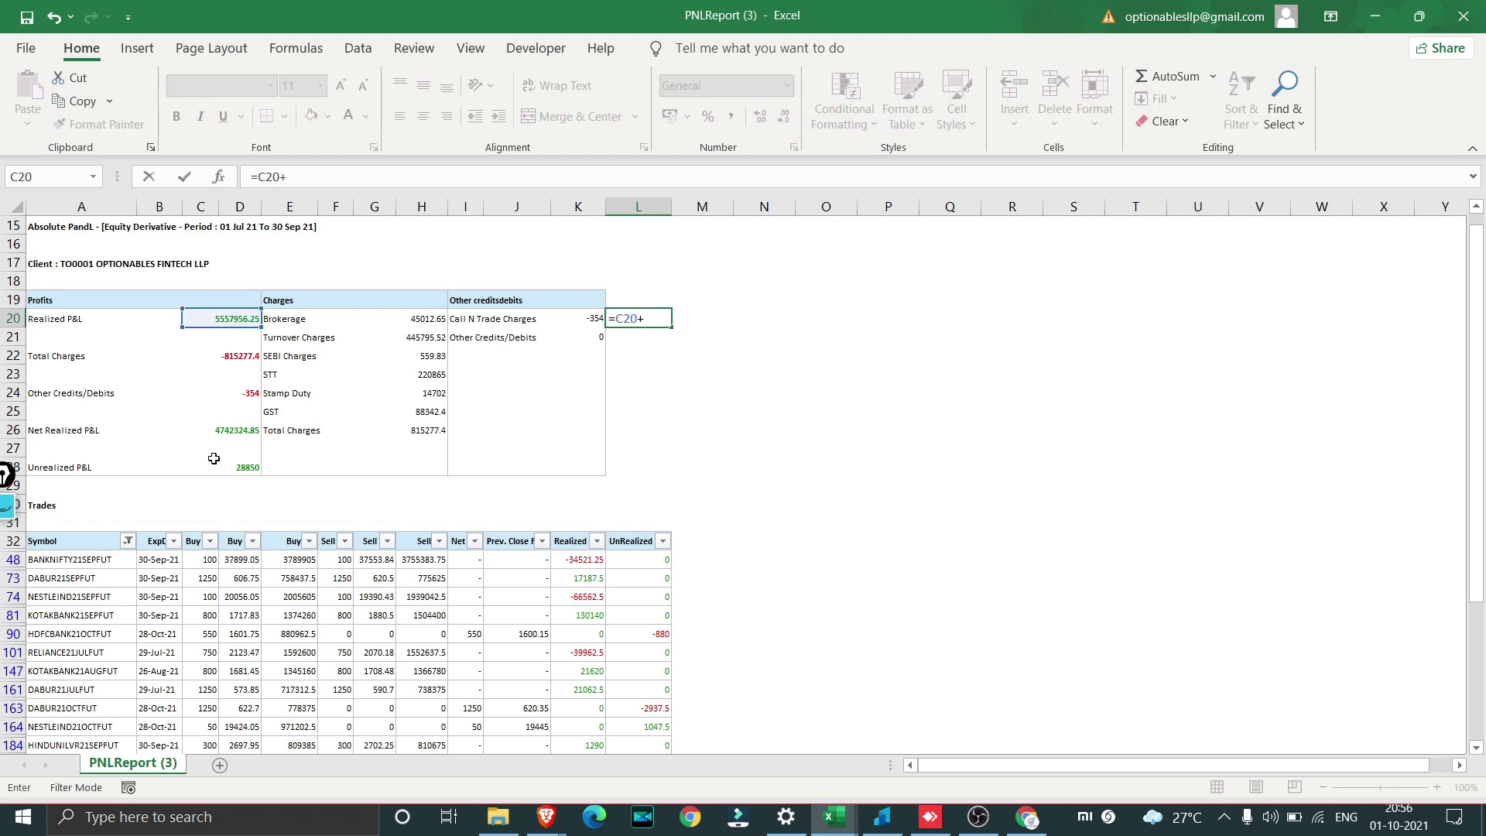
{"action": "left_click", "coordinate": [238, 470]}
{"action": "key", "text": "Return"}
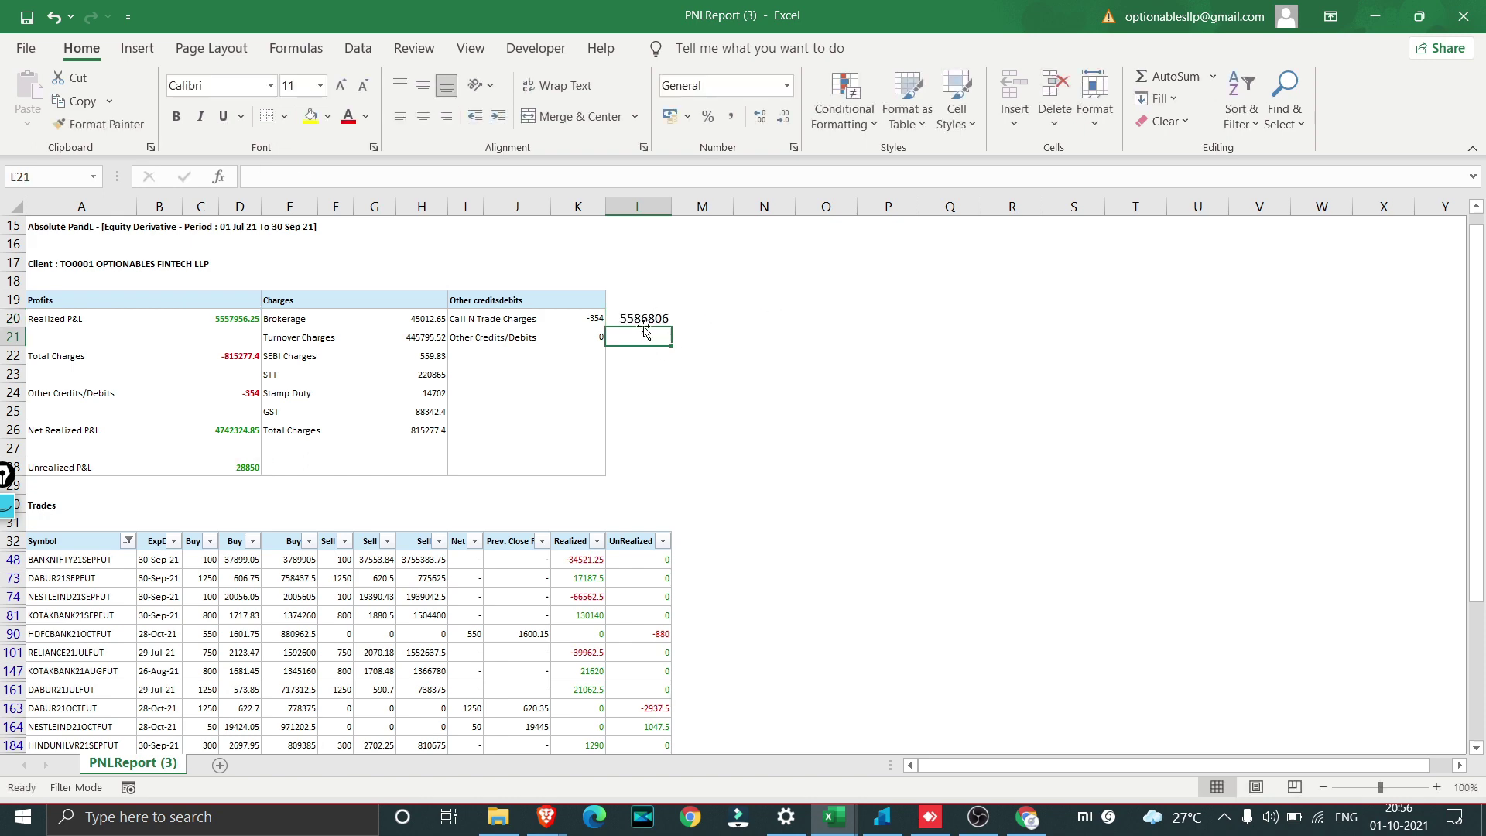
{"action": "left_click", "coordinate": [645, 318]}
{"action": "key", "text": "ctrl+c"}
Paste the total as a value into Book1 C5 and enter =C5-B4 in B5.
{"action": "key", "text": "alt+Tab"}
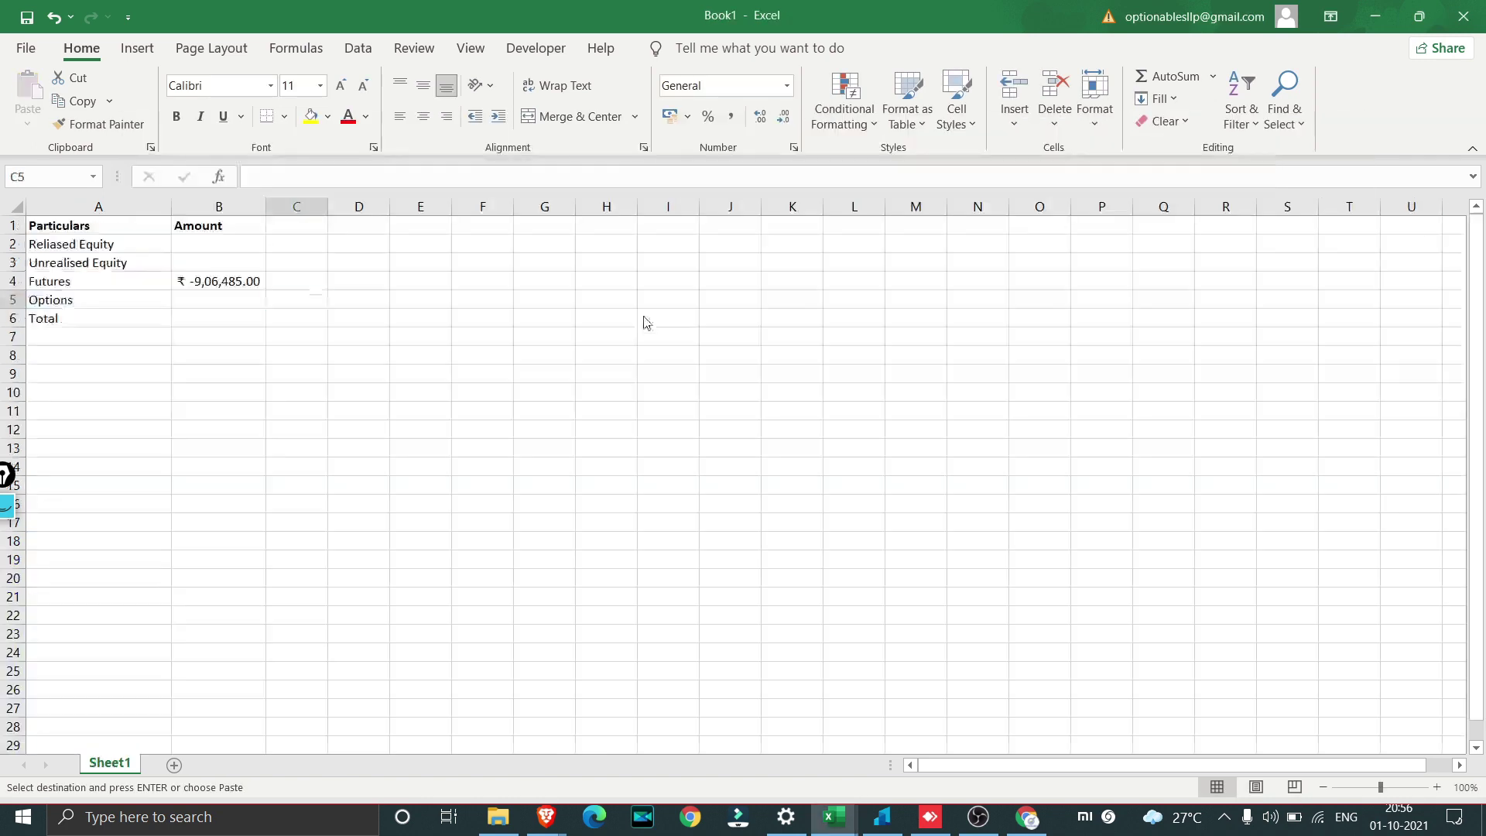
{"action": "right_click", "coordinate": [288, 301]}
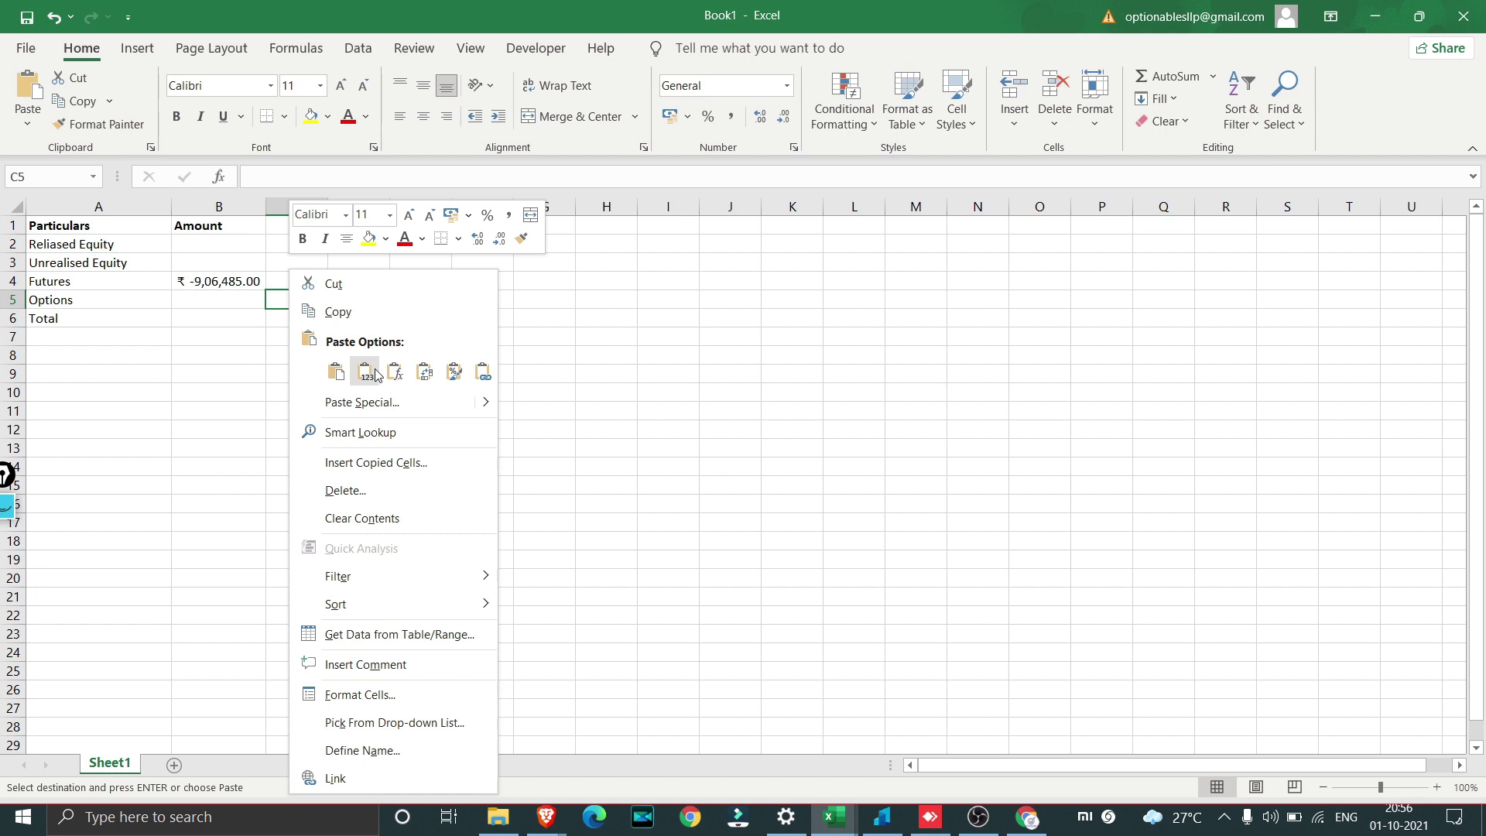
{"action": "left_click", "coordinate": [365, 370]}
{"action": "left_click", "coordinate": [250, 306]}
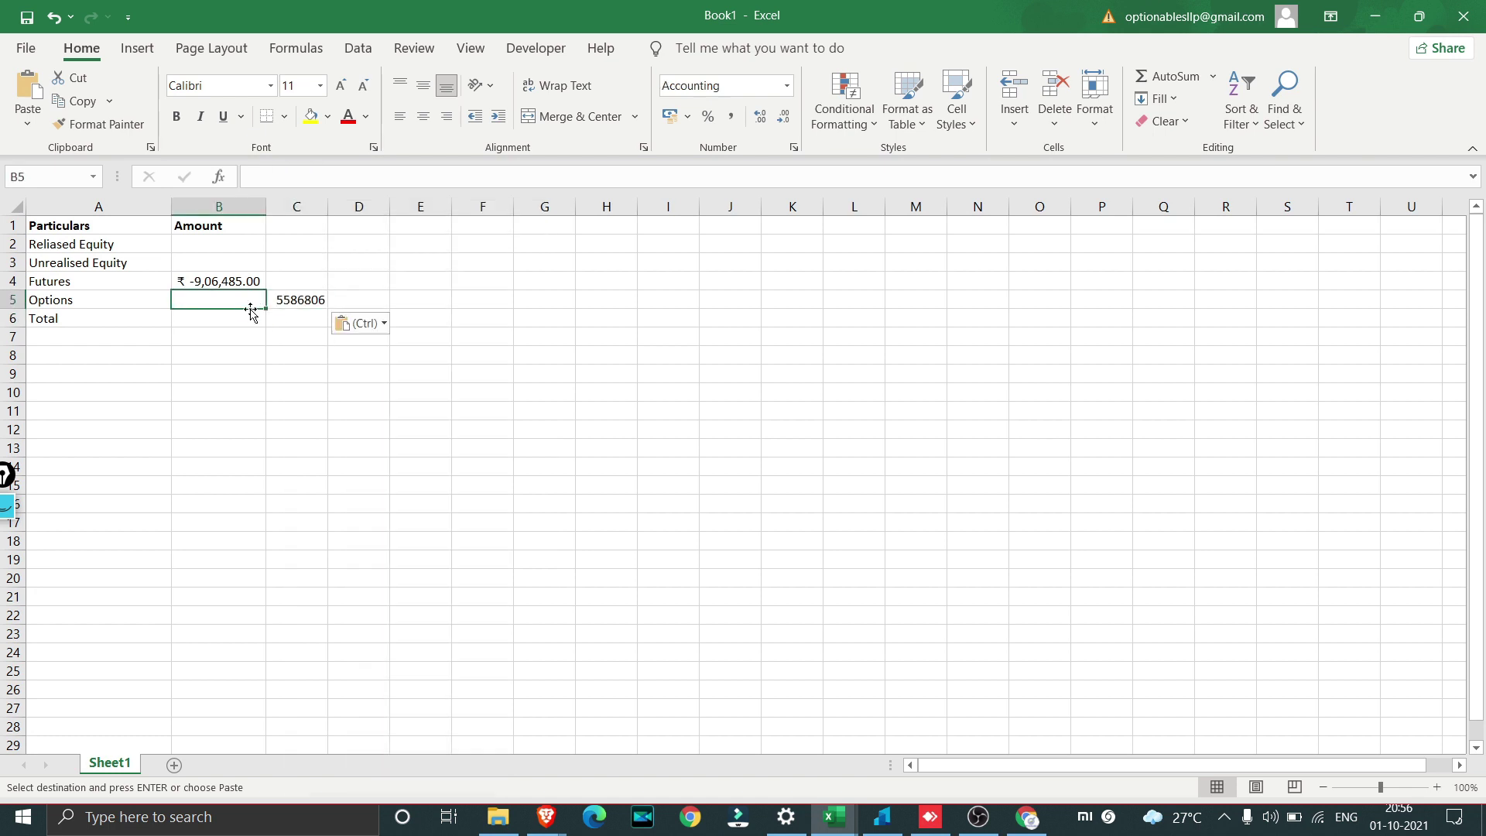
{"action": "type", "text": "="}
{"action": "left_click", "coordinate": [311, 301]}
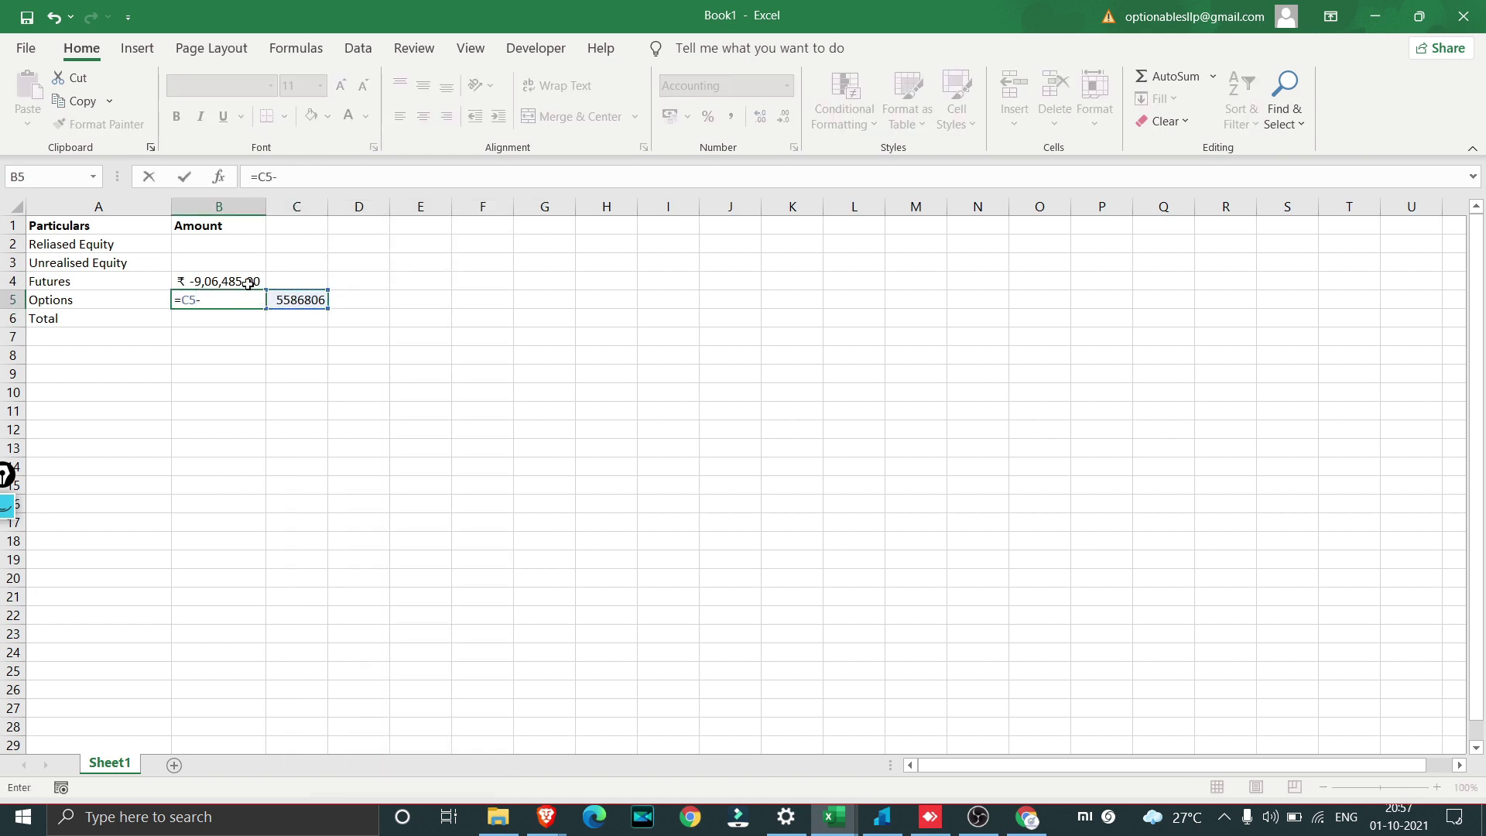
{"action": "type", "text": "-"}
{"action": "left_click", "coordinate": [244, 281]}
{"action": "key", "text": "Return"}
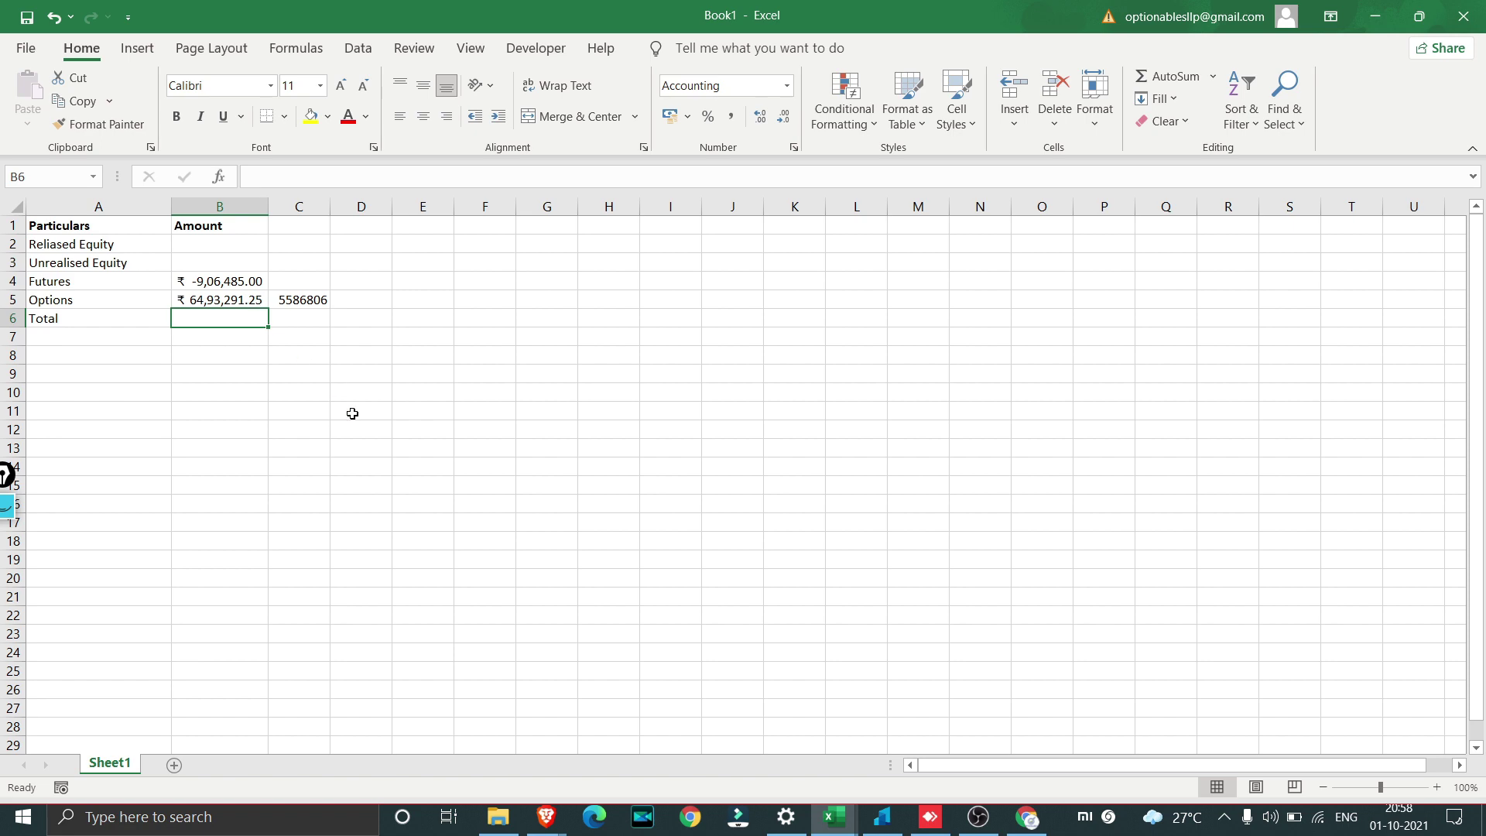
Load the Equity segment's Absolute P&L report and review its unrealized value and charges.
{"action": "left_click", "coordinate": [1035, 818]}
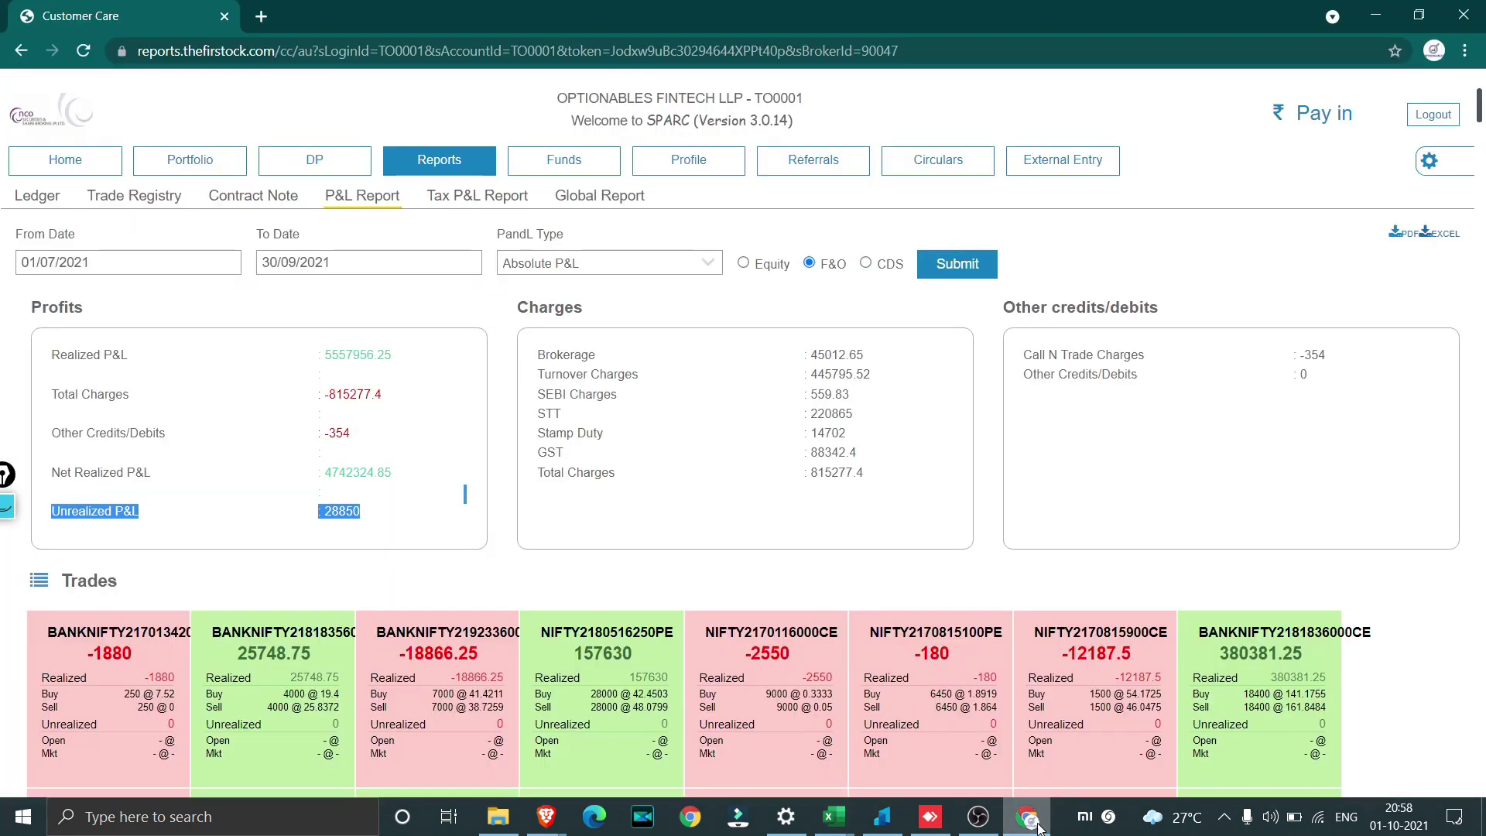
{"action": "left_click", "coordinate": [745, 264]}
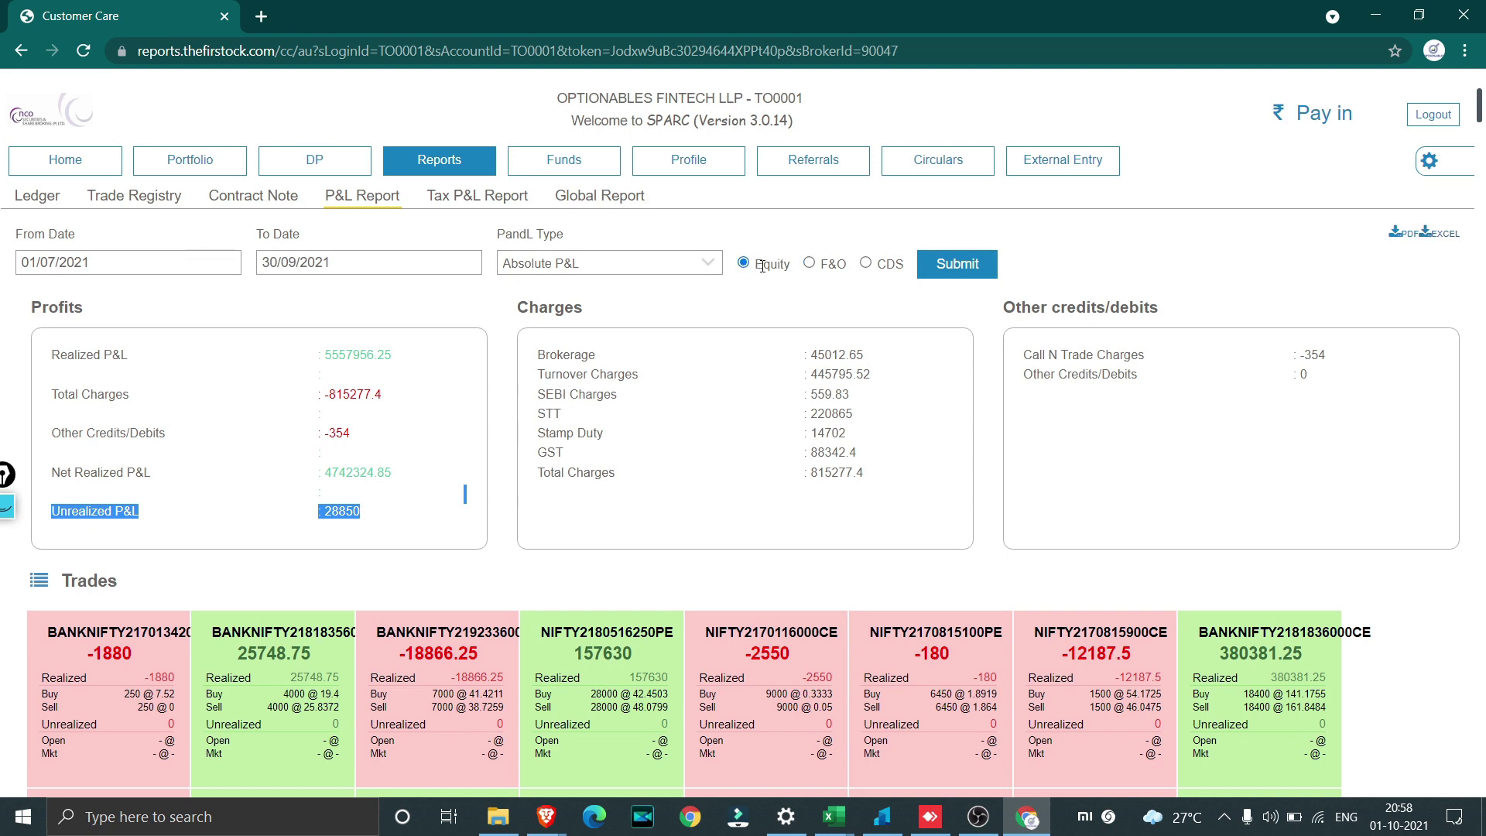
{"action": "left_click", "coordinate": [677, 266]}
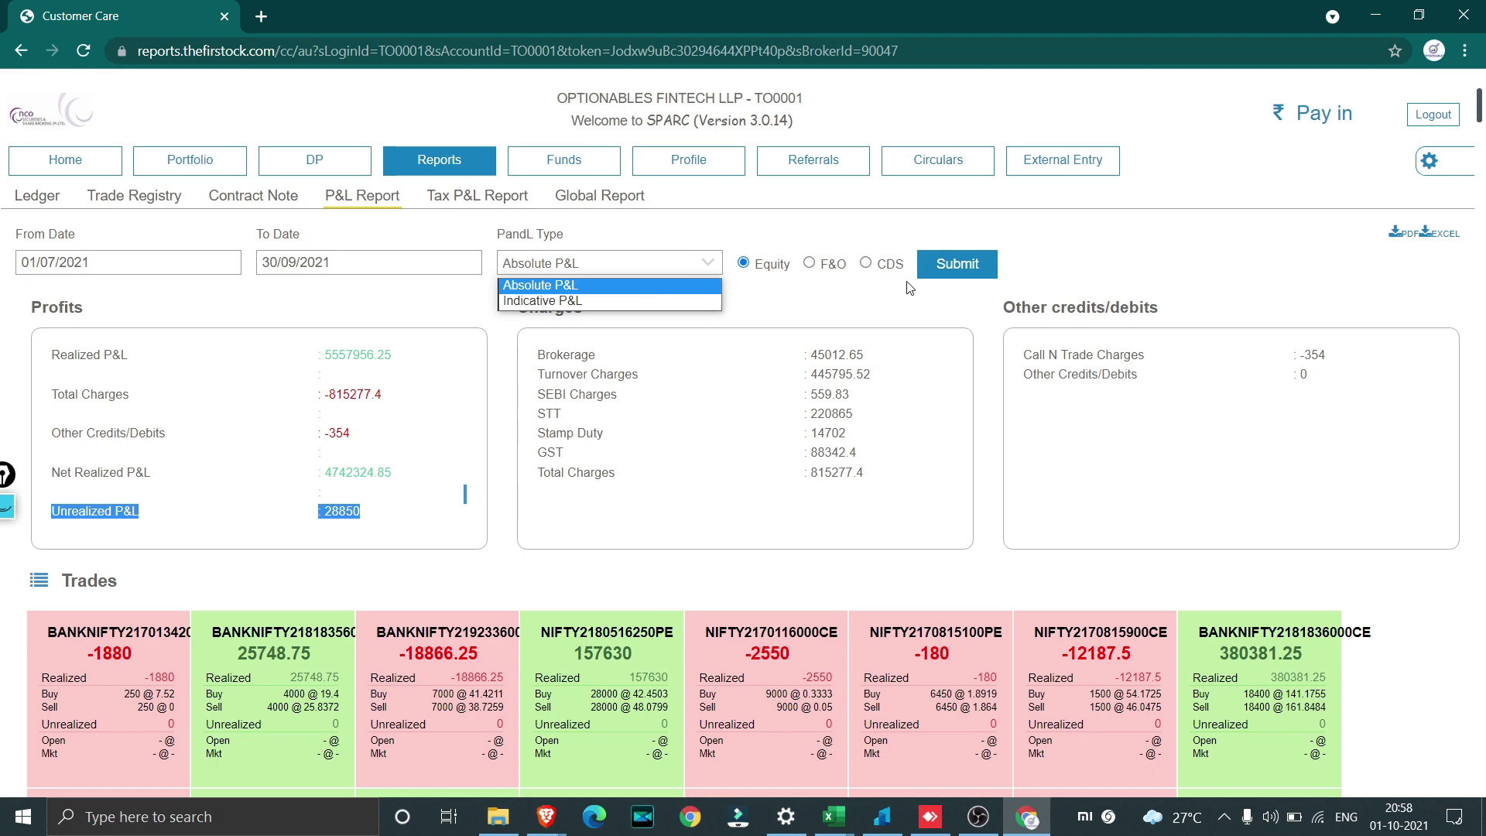
{"action": "left_click", "coordinate": [981, 249]}
{"action": "left_click", "coordinate": [960, 266]}
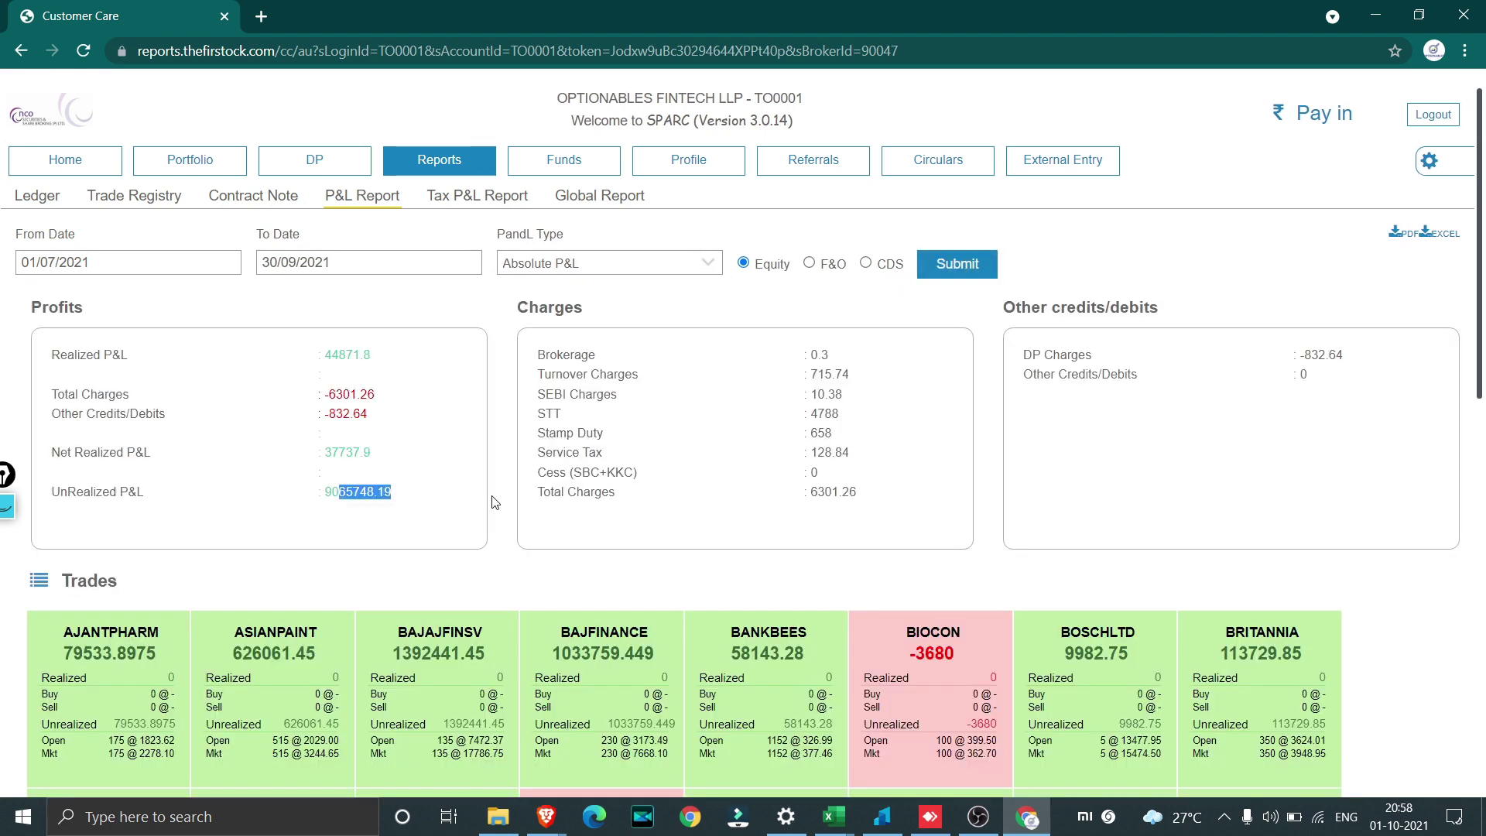
{"action": "left_click_drag", "start_coordinate": [340, 492], "coordinate": [535, 503]}
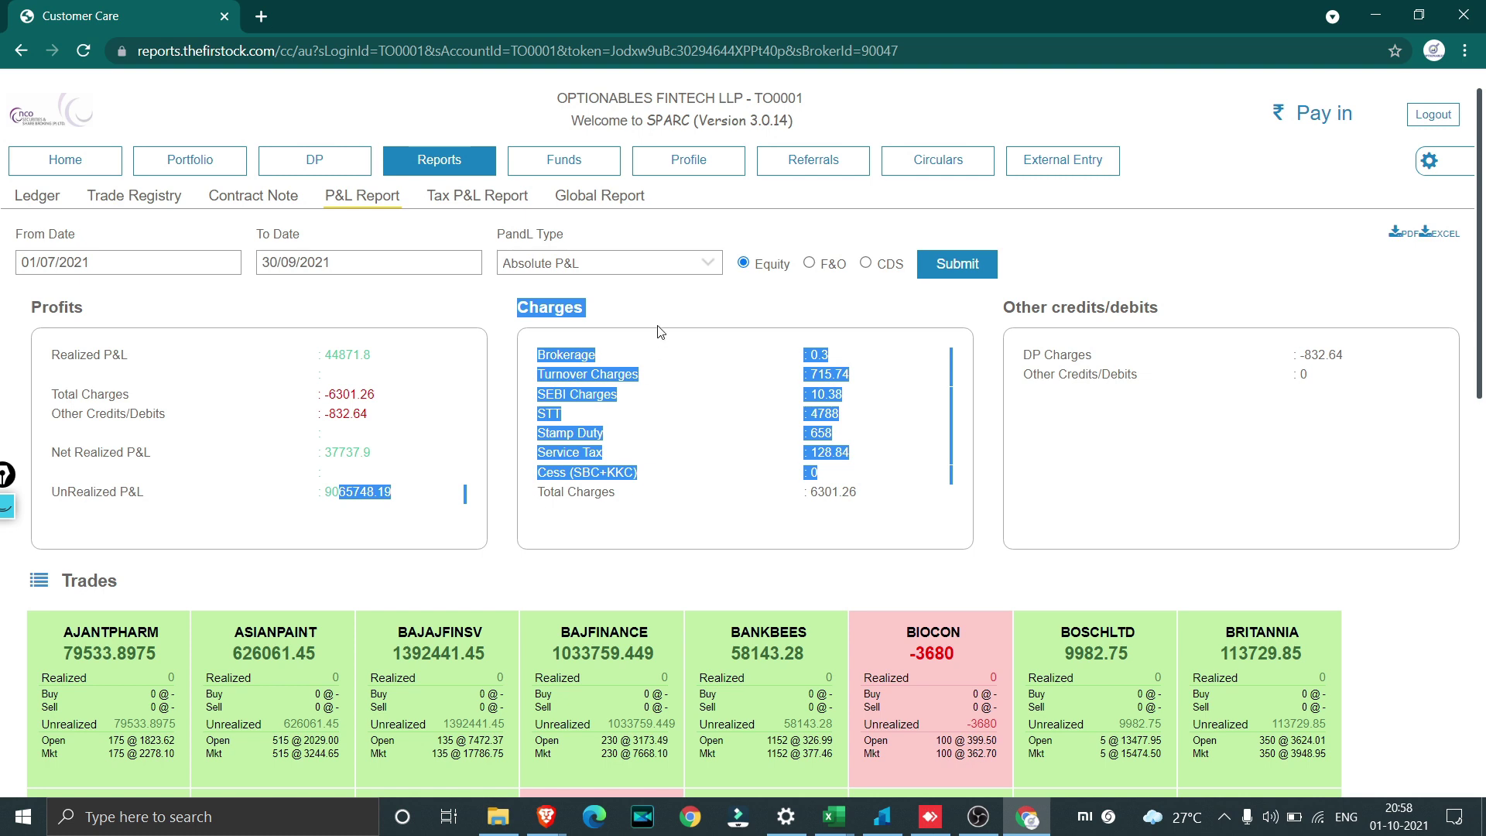
Switch to Indicative P&L and select Net Realized 37737.9 and Realized 44871.8.
{"action": "left_click", "coordinate": [622, 276]}
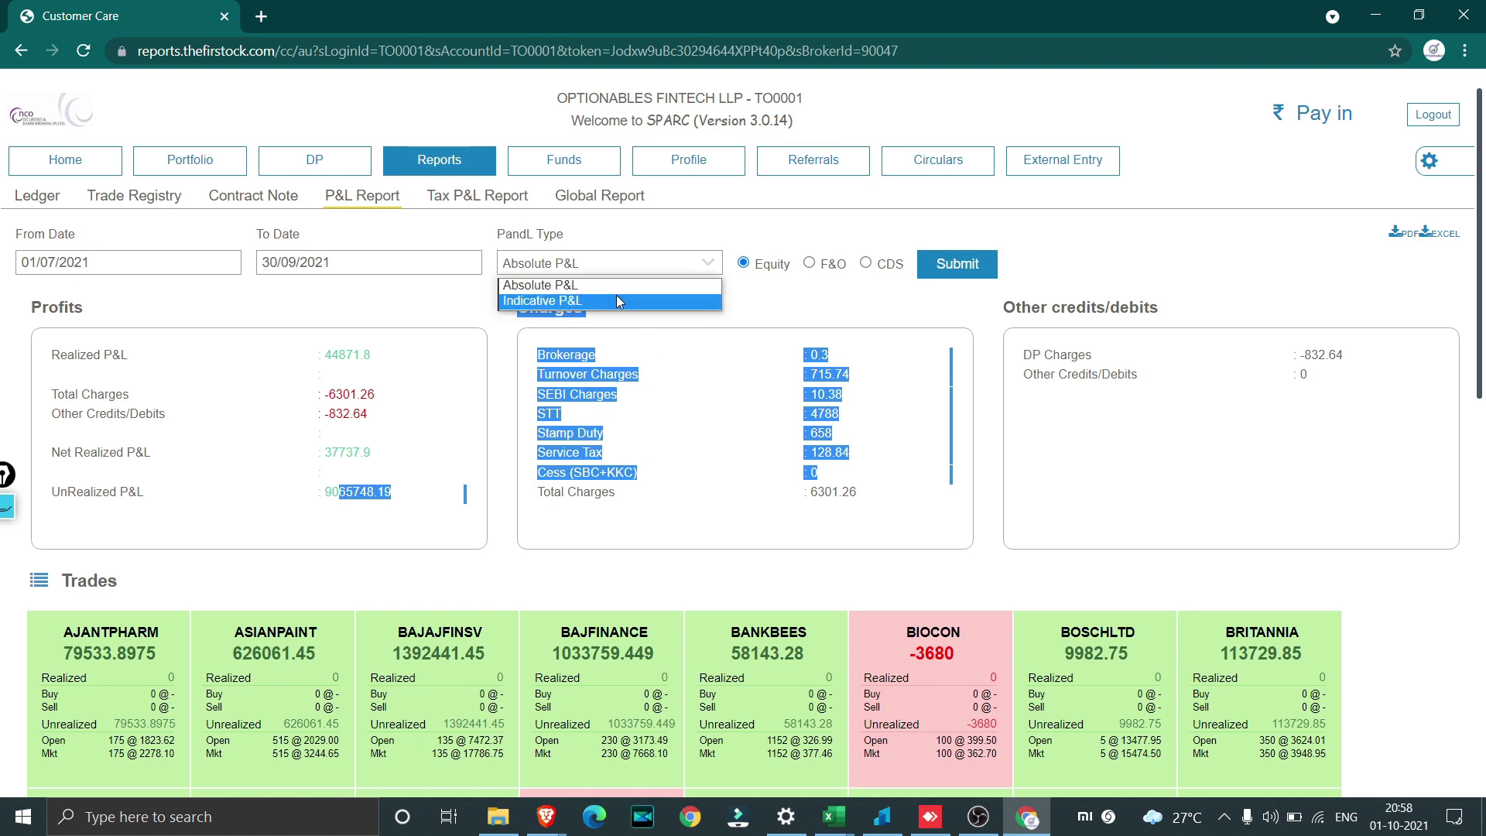
{"action": "left_click", "coordinate": [617, 301]}
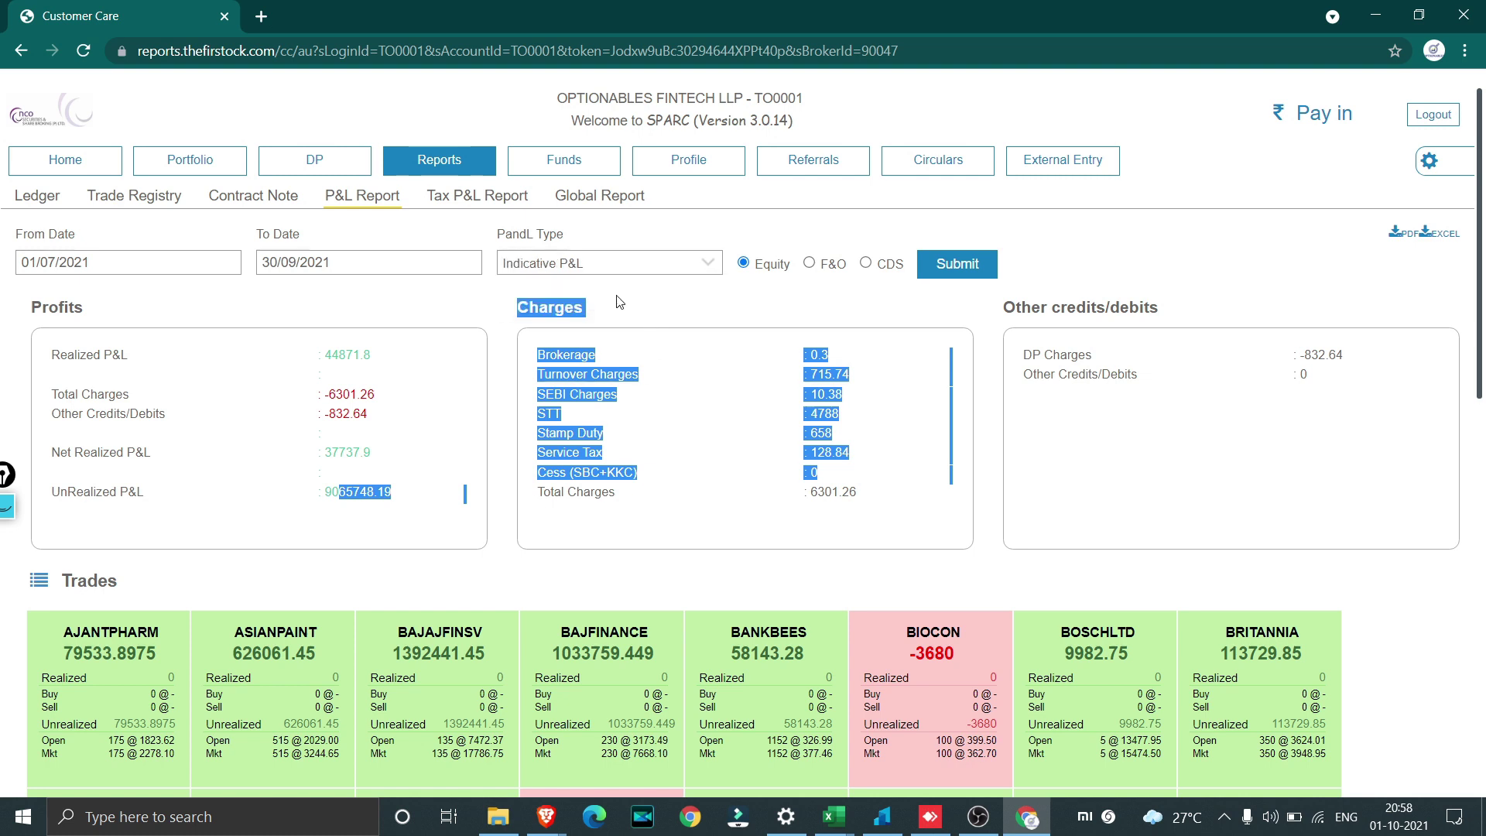
{"action": "left_click", "coordinate": [937, 266]}
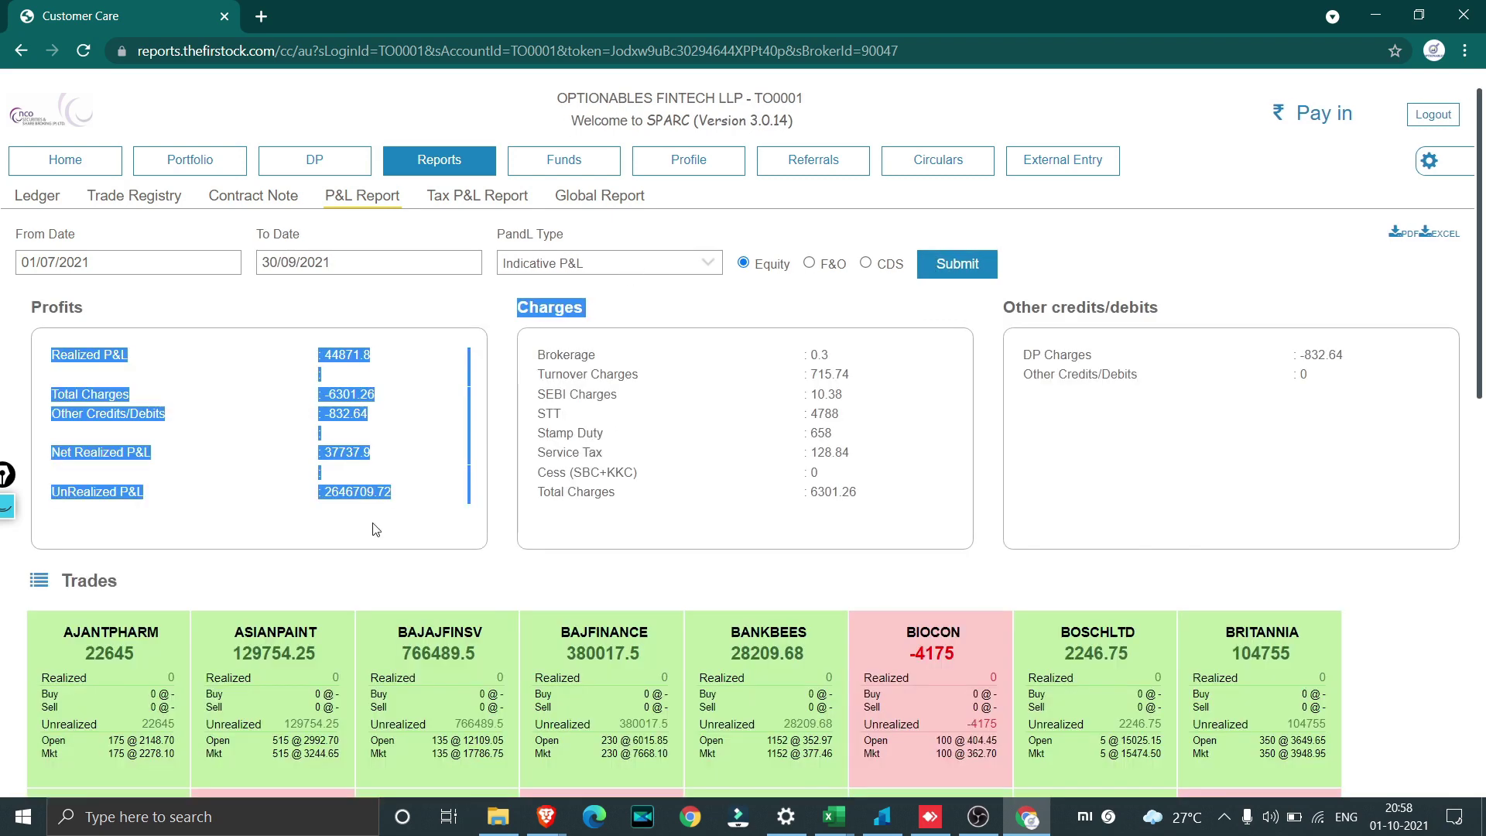
{"action": "left_click", "coordinate": [368, 532]}
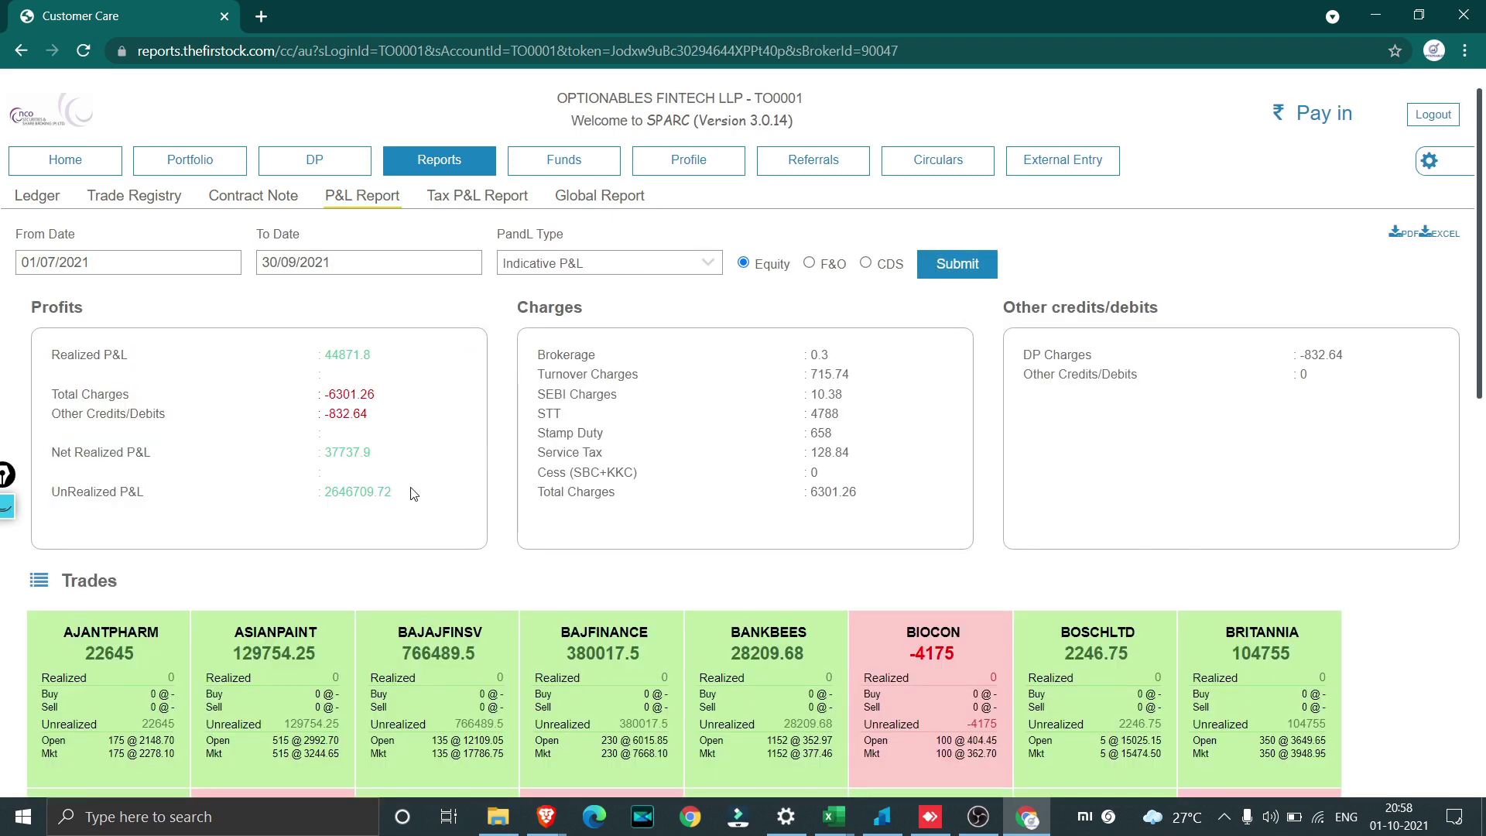
{"action": "double_click", "coordinate": [347, 452]}
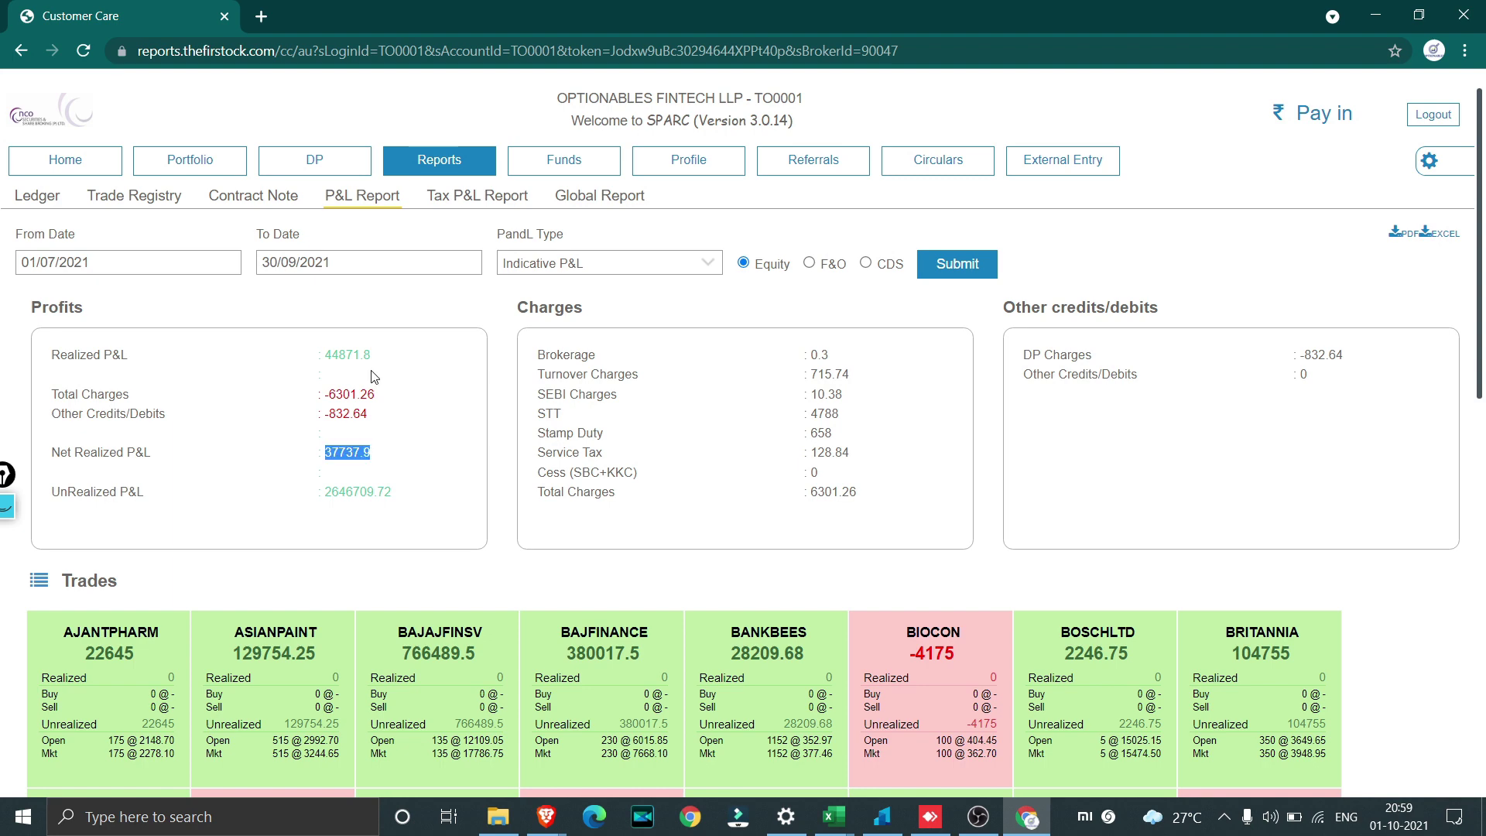
{"action": "left_click", "coordinate": [326, 369]}
{"action": "double_click", "coordinate": [329, 364]}
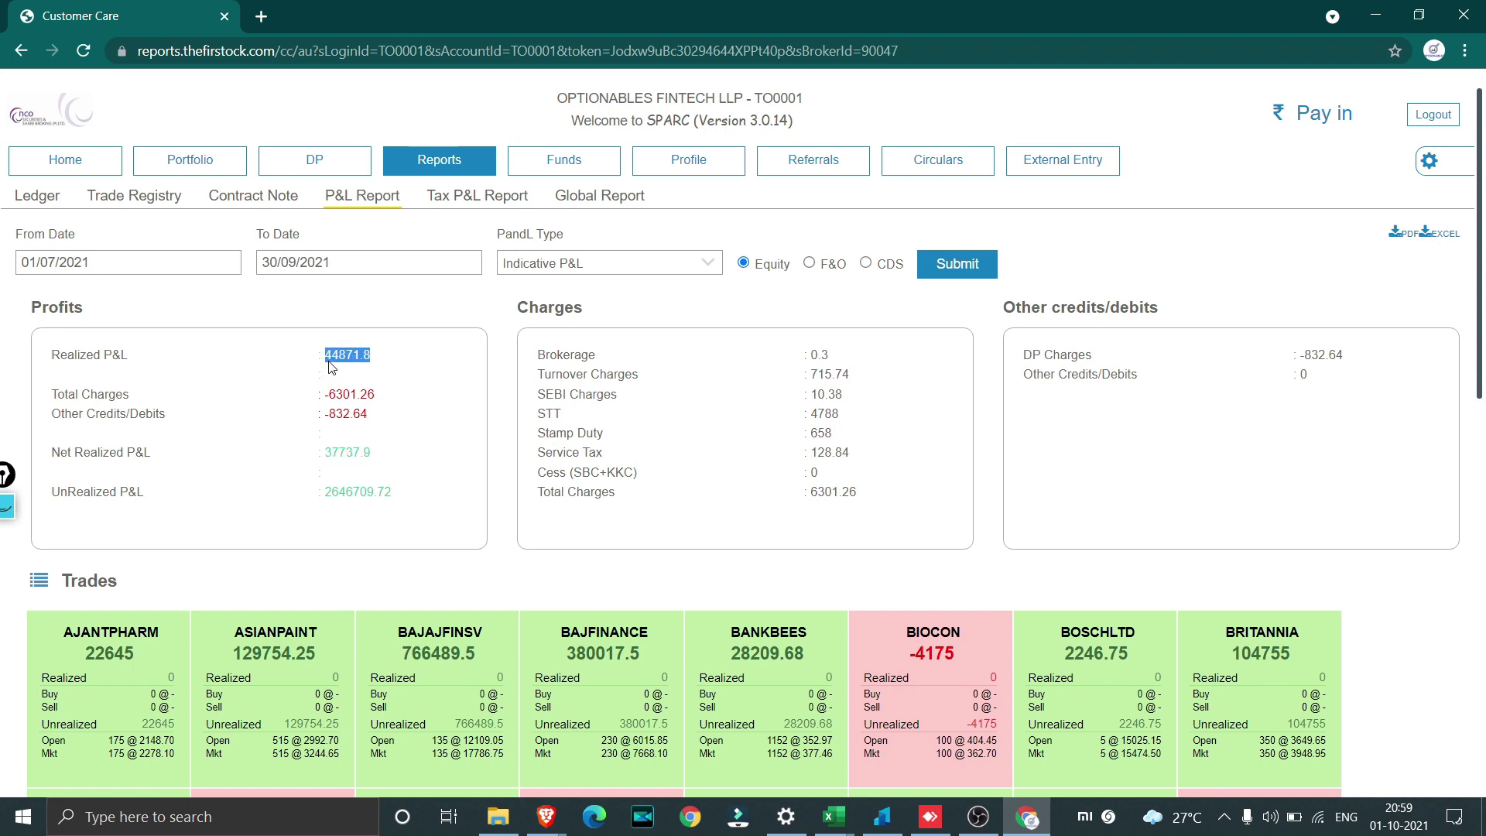
Enter 44871.8 as the Reliased Equity amount in Book1 cell B2.
{"action": "key", "text": "alt+Tab"}
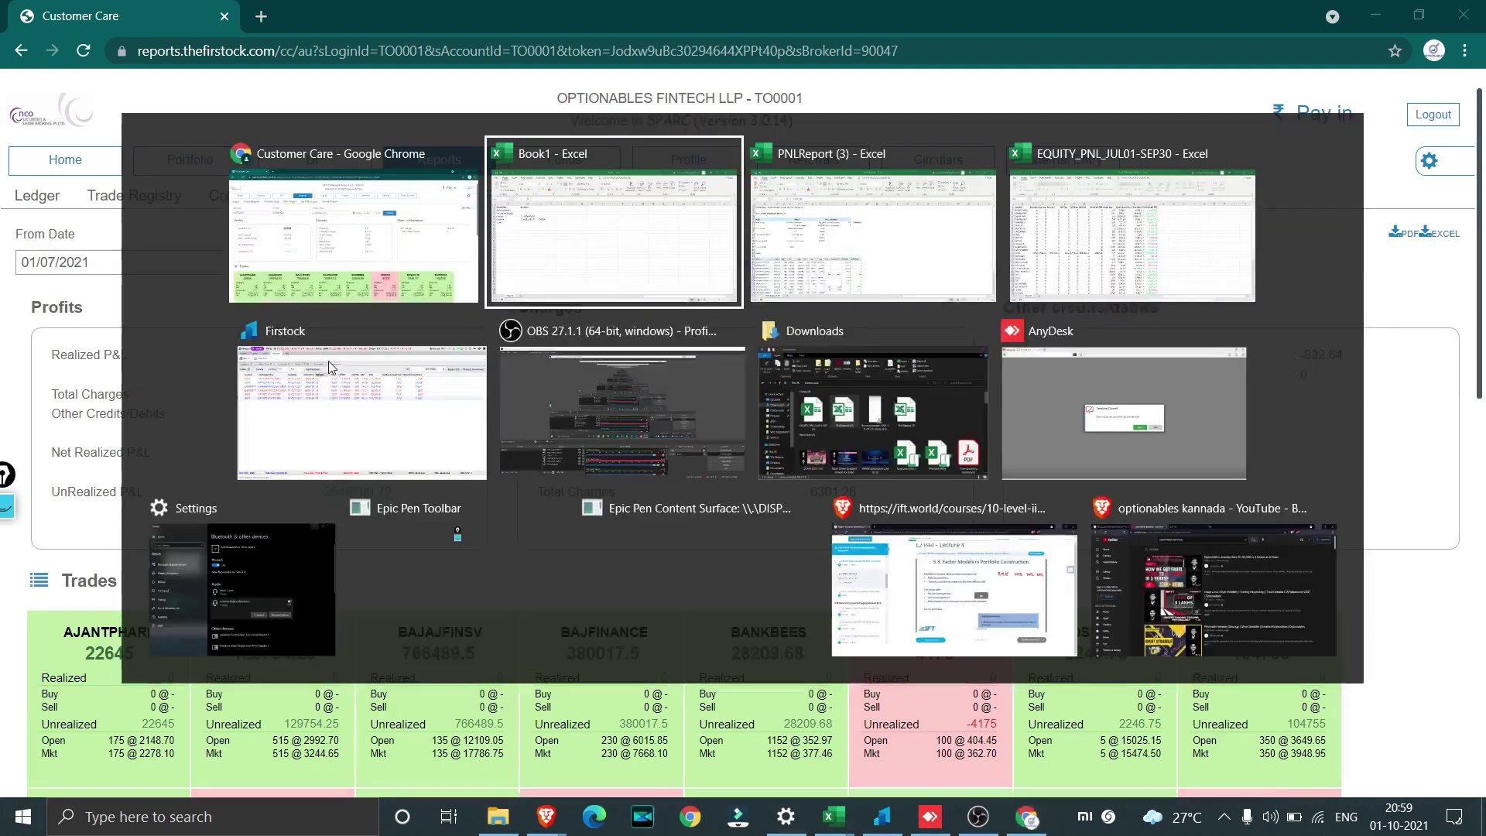
{"action": "left_click", "coordinate": [232, 250]}
{"action": "double_click", "coordinate": [232, 250]}
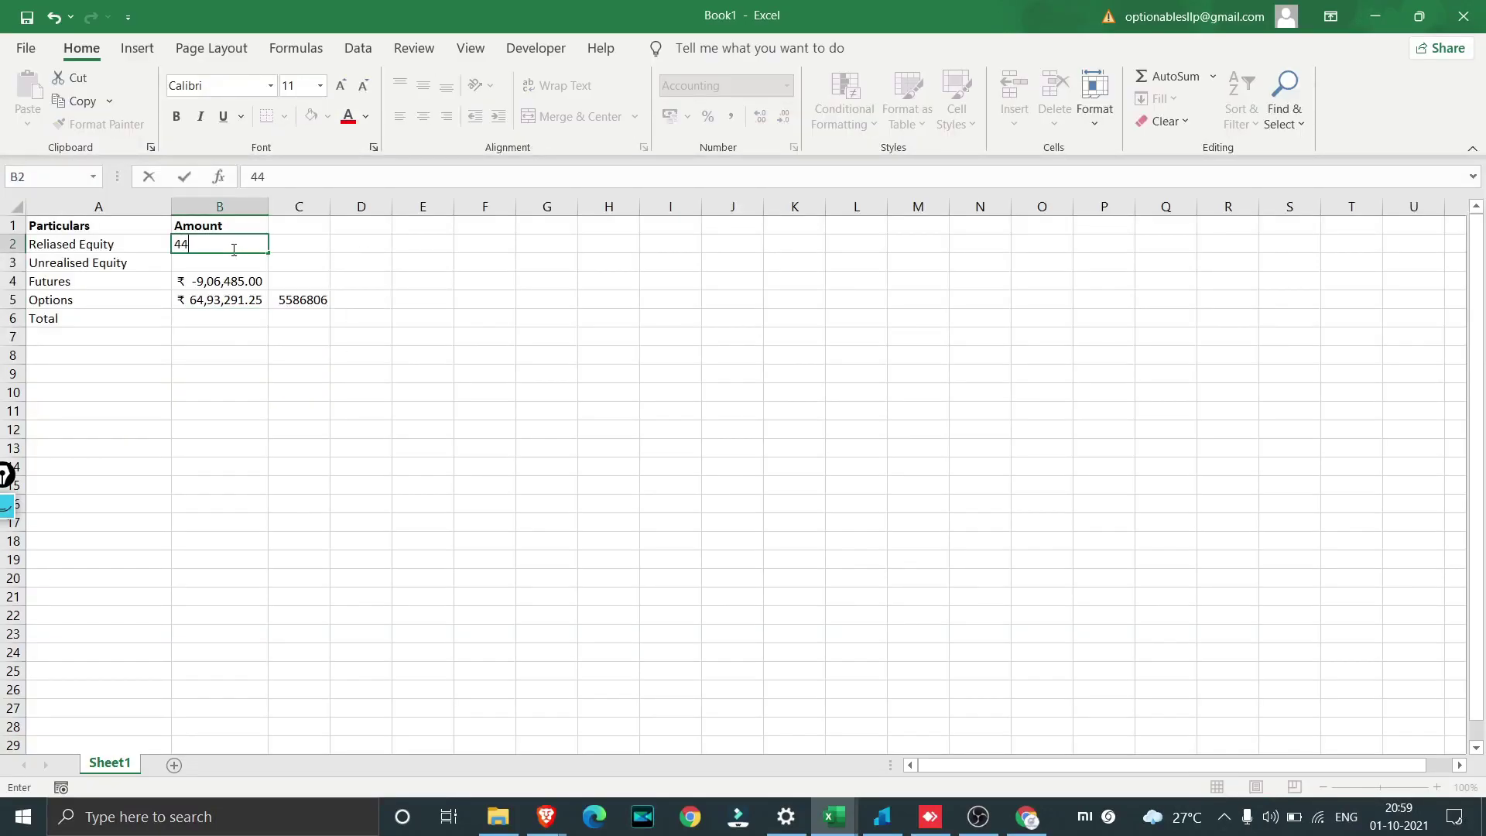
{"action": "type", "text": "871"}
{"action": "key", "text": "alt+Tab"}
{"action": "key", "text": "alt+Tab"}
{"action": "type", "text": ".8"}
{"action": "key", "text": "ctrl+Return"}
{"action": "key", "text": "Return"}
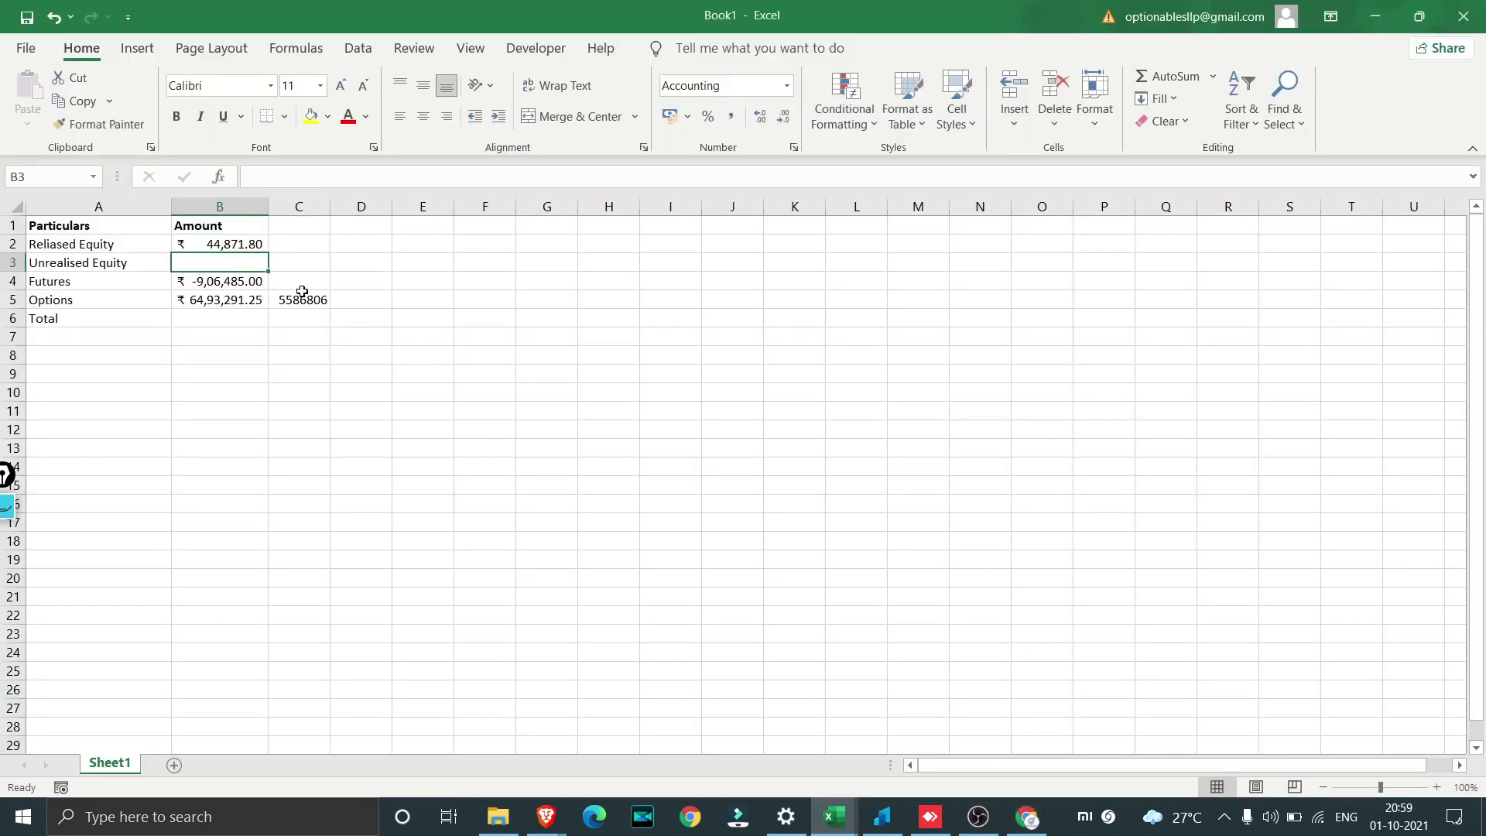
{"action": "key", "text": "alt+Tab"}
{"action": "key", "text": "alt+Tab"}
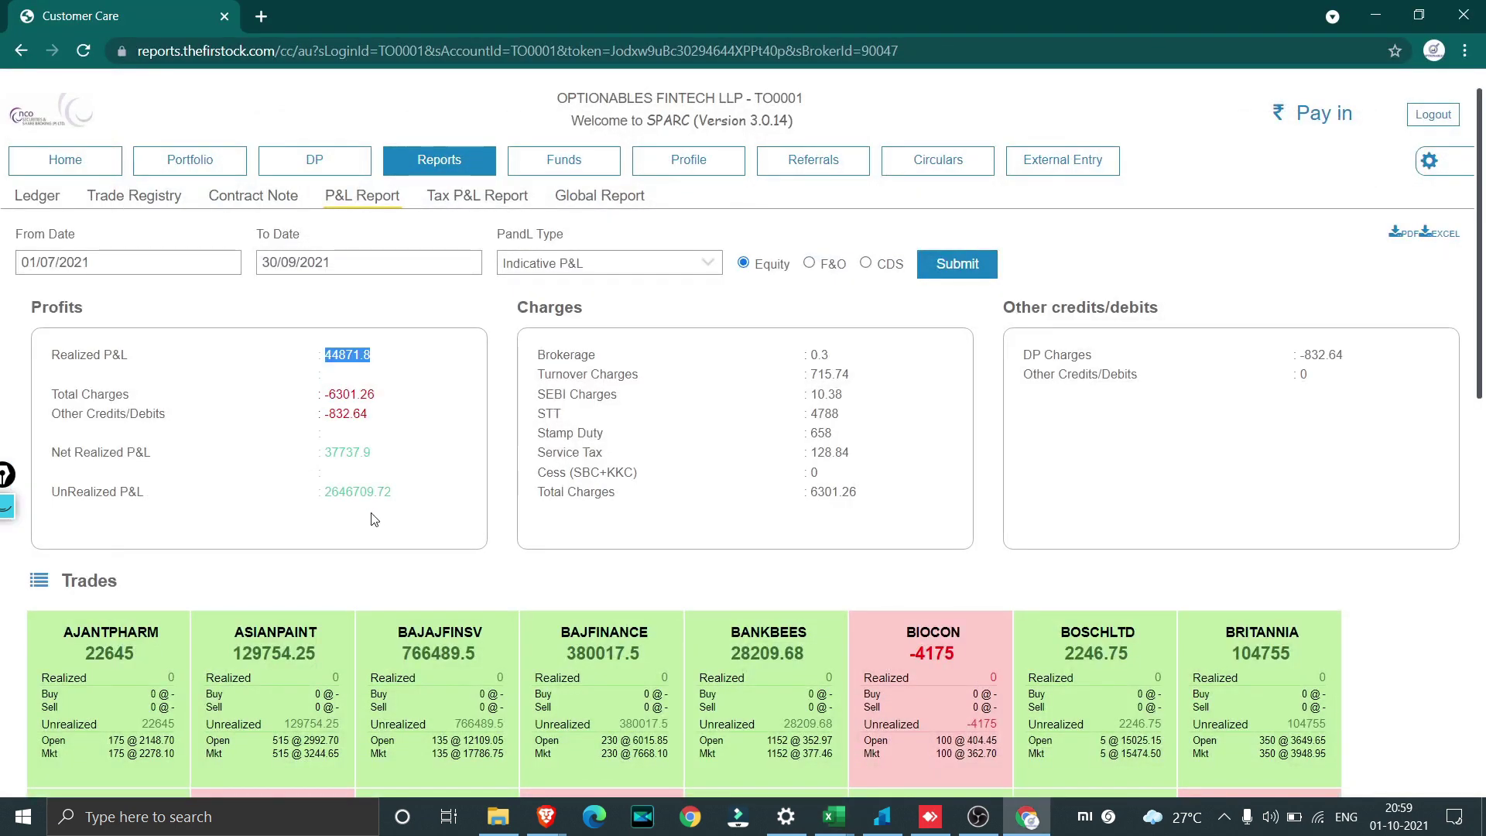
{"action": "left_click_drag", "start_coordinate": [332, 495], "coordinate": [369, 495]}
{"action": "scroll", "coordinate": [370, 502], "scroll_direction": "down", "scroll_amount": 1}
{"action": "scroll", "coordinate": [370, 499], "scroll_direction": "down", "scroll_amount": 2}
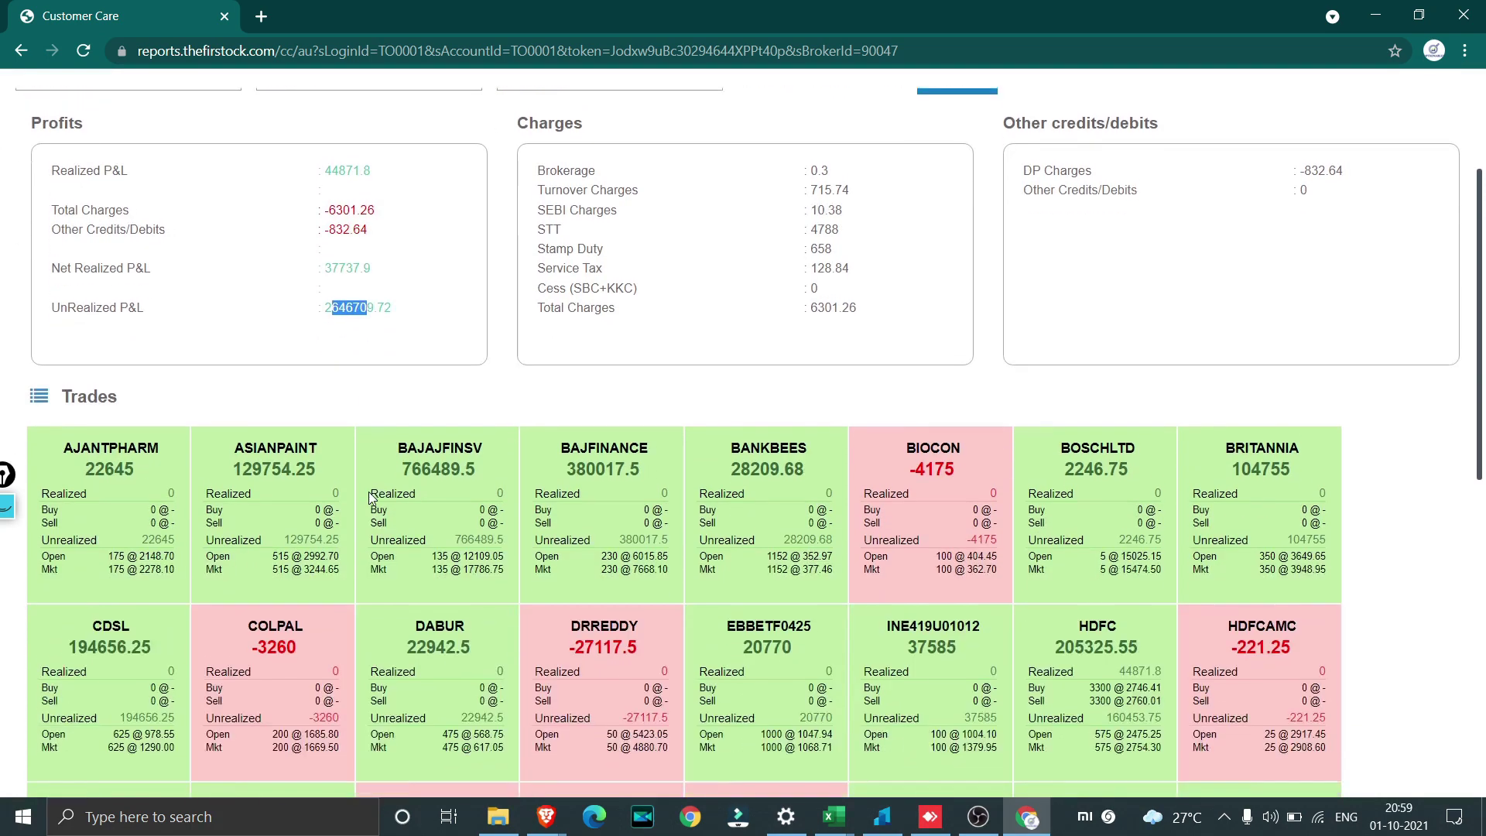
{"action": "scroll", "coordinate": [368, 491], "scroll_direction": "down", "scroll_amount": 1}
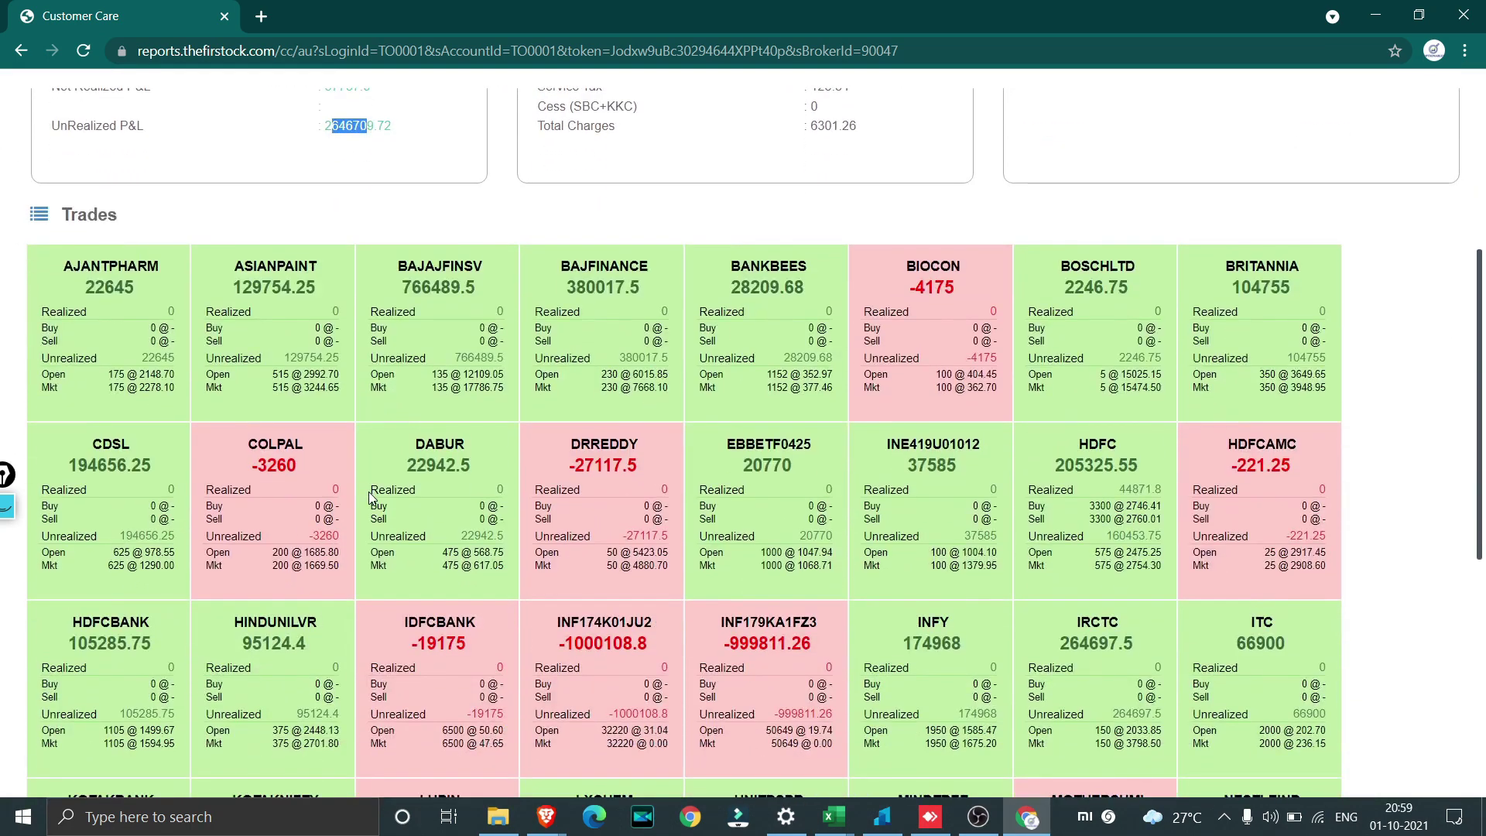
{"action": "scroll", "coordinate": [369, 491], "scroll_direction": "down", "scroll_amount": 1}
{"action": "scroll", "coordinate": [368, 491], "scroll_direction": "down", "scroll_amount": 1}
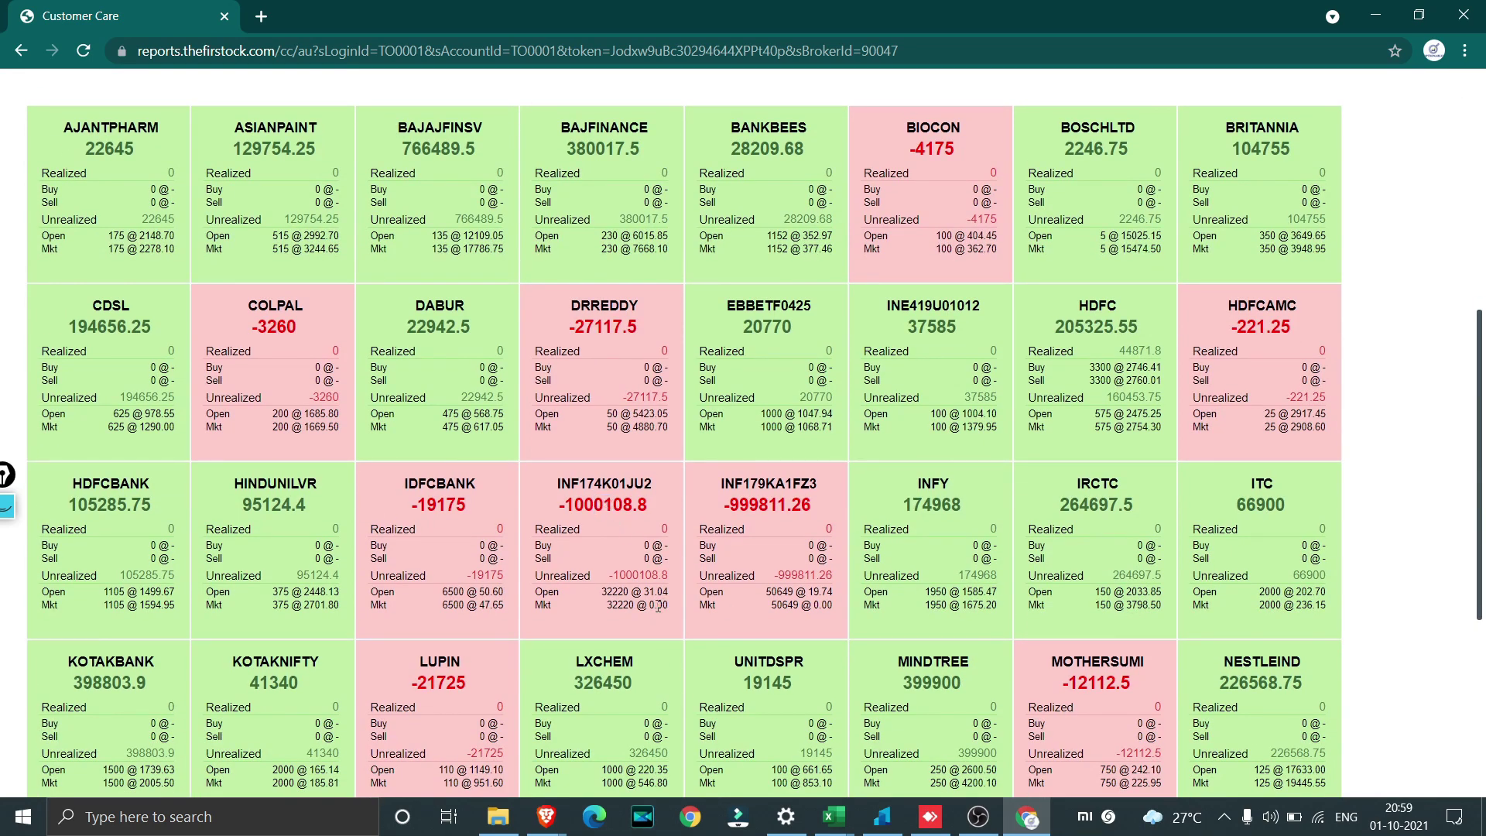
{"action": "left_click_drag", "start_coordinate": [607, 605], "coordinate": [659, 607]}
{"action": "mouse_move", "coordinate": [584, 508]}
{"action": "left_mouse_down"}
{"action": "mouse_move", "coordinate": [680, 528]}
{"action": "mouse_move", "coordinate": [828, 510]}
{"action": "left_mouse_up"}
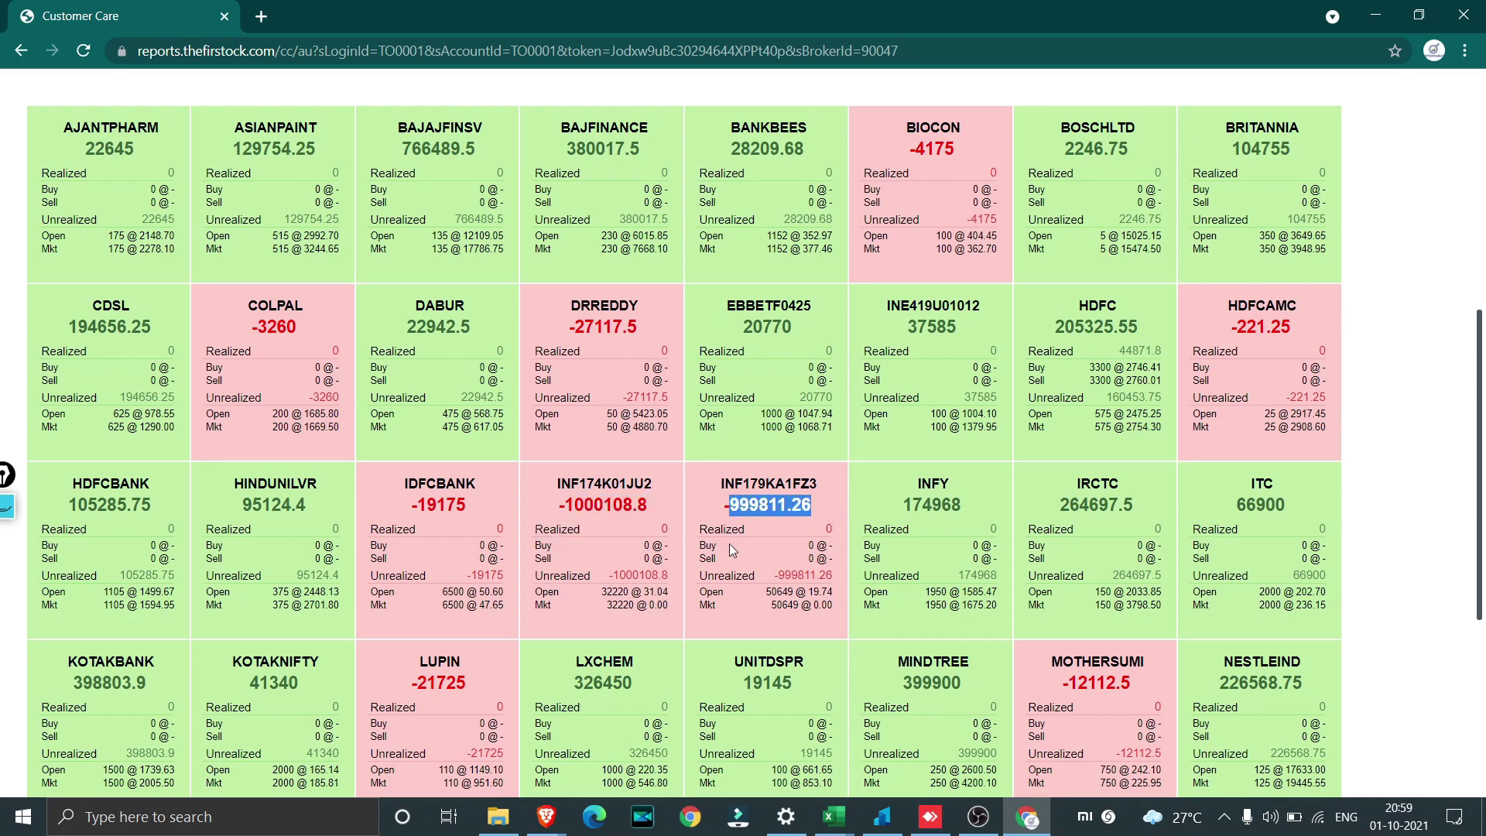
{"action": "scroll", "coordinate": [718, 546], "scroll_direction": "down", "scroll_amount": 2}
{"action": "scroll", "coordinate": [719, 546], "scroll_direction": "down", "scroll_amount": 1}
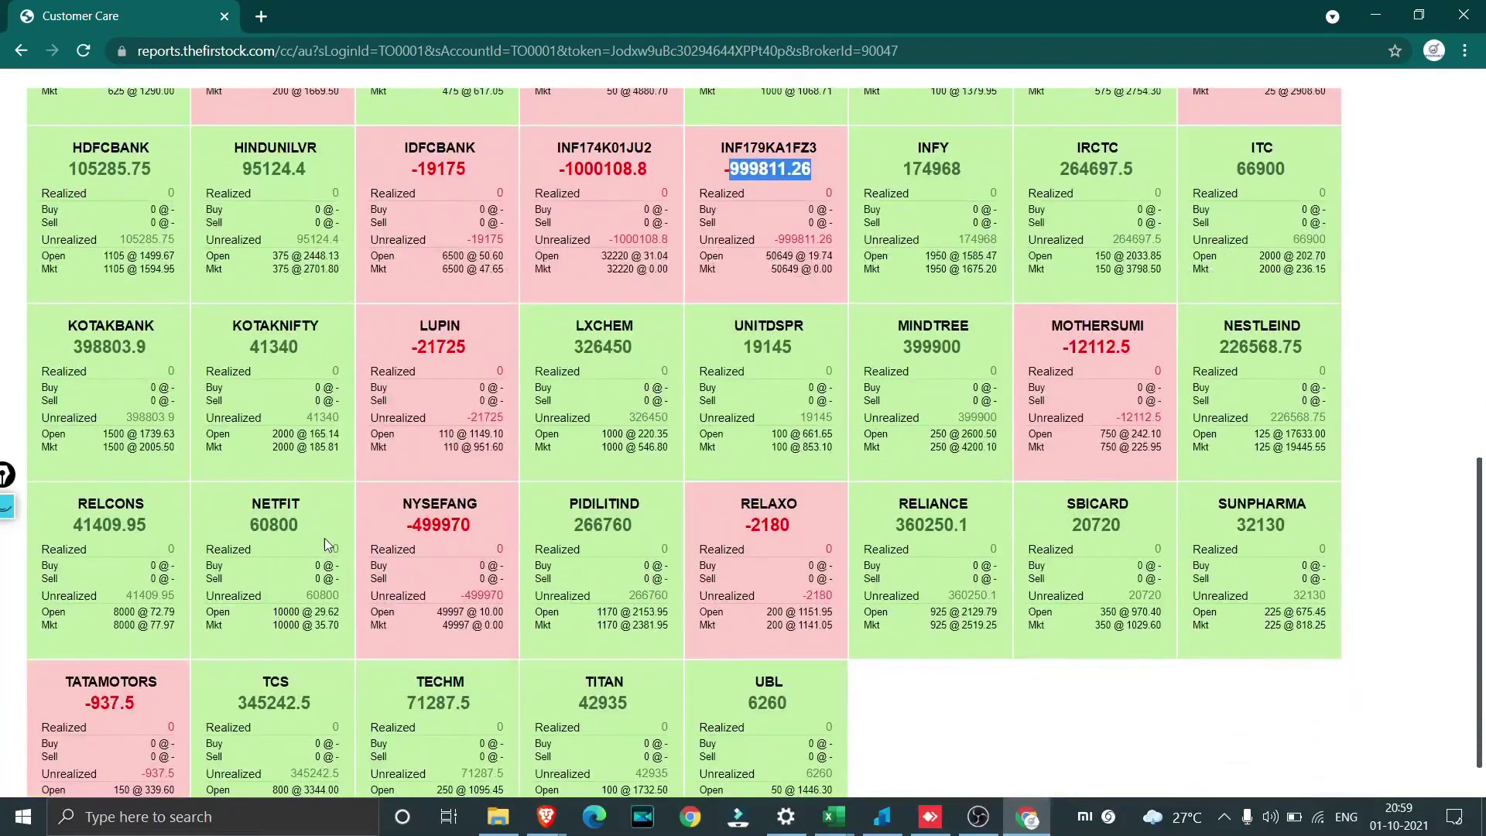
{"action": "left_click_drag", "start_coordinate": [388, 522], "coordinate": [444, 542]}
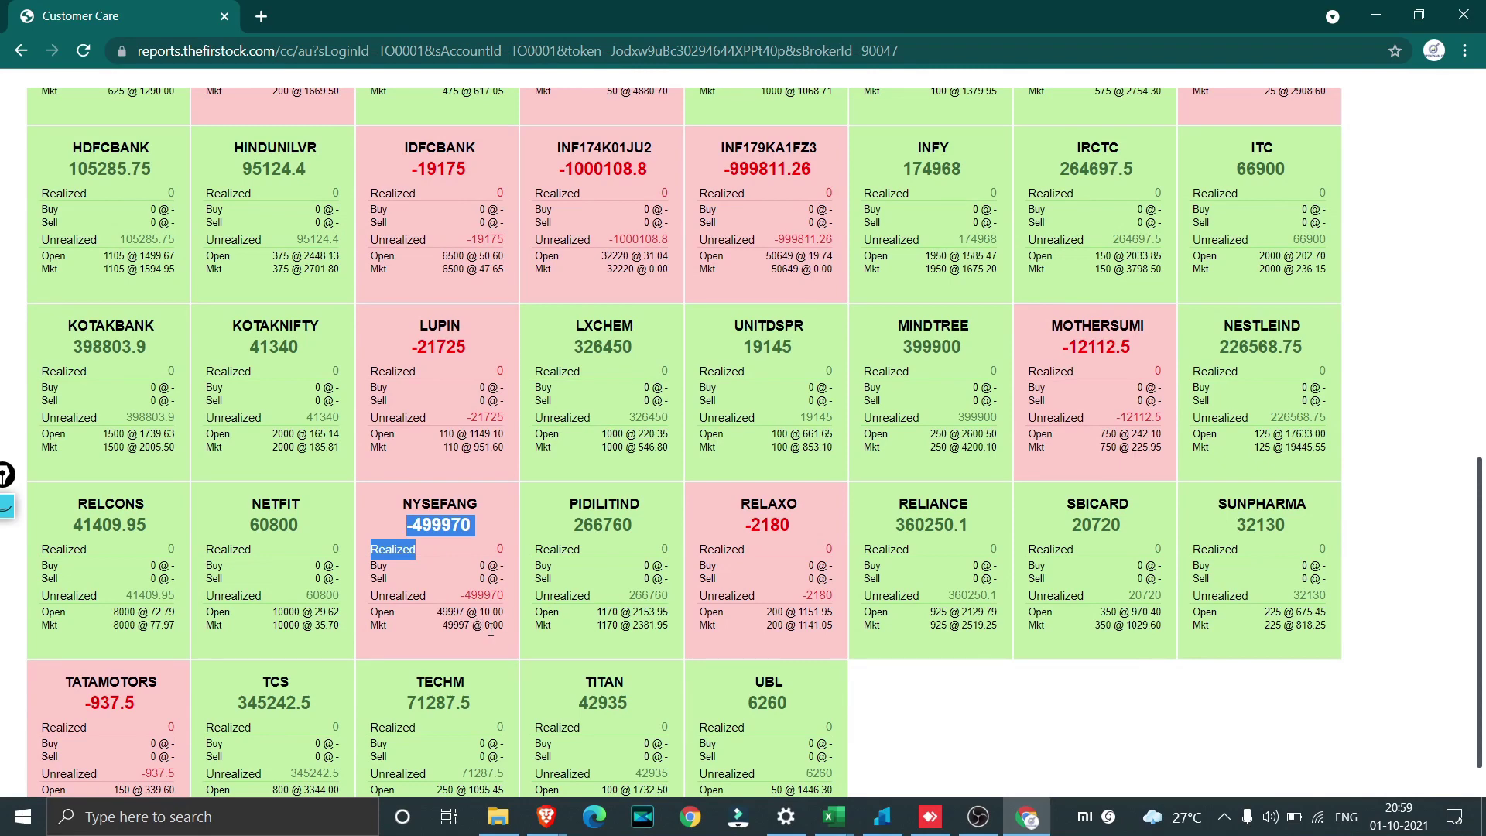
{"action": "left_click_drag", "start_coordinate": [490, 631], "coordinate": [443, 627]}
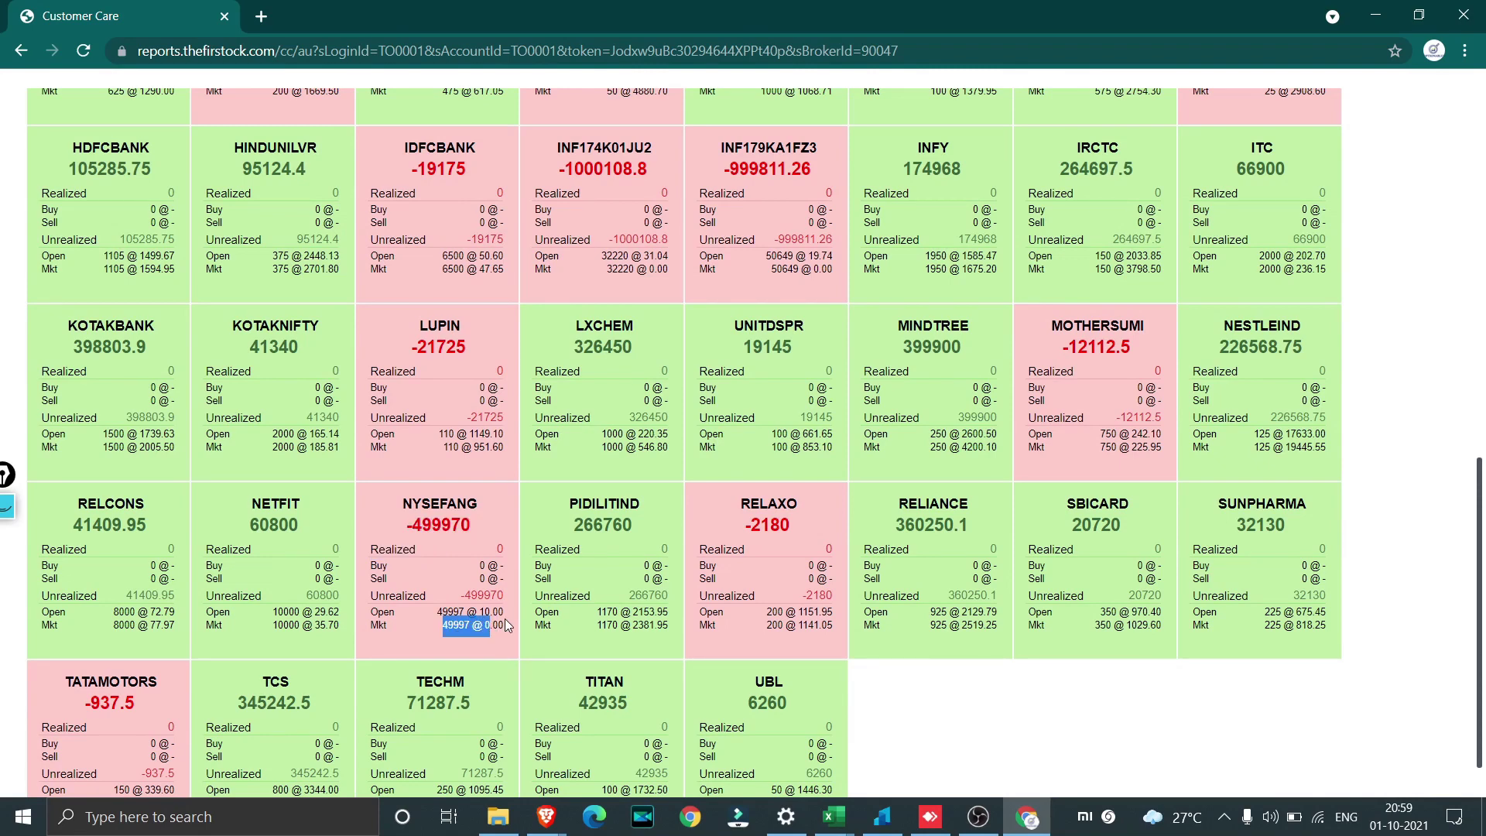
{"action": "scroll", "coordinate": [506, 628], "scroll_direction": "up", "scroll_amount": 1}
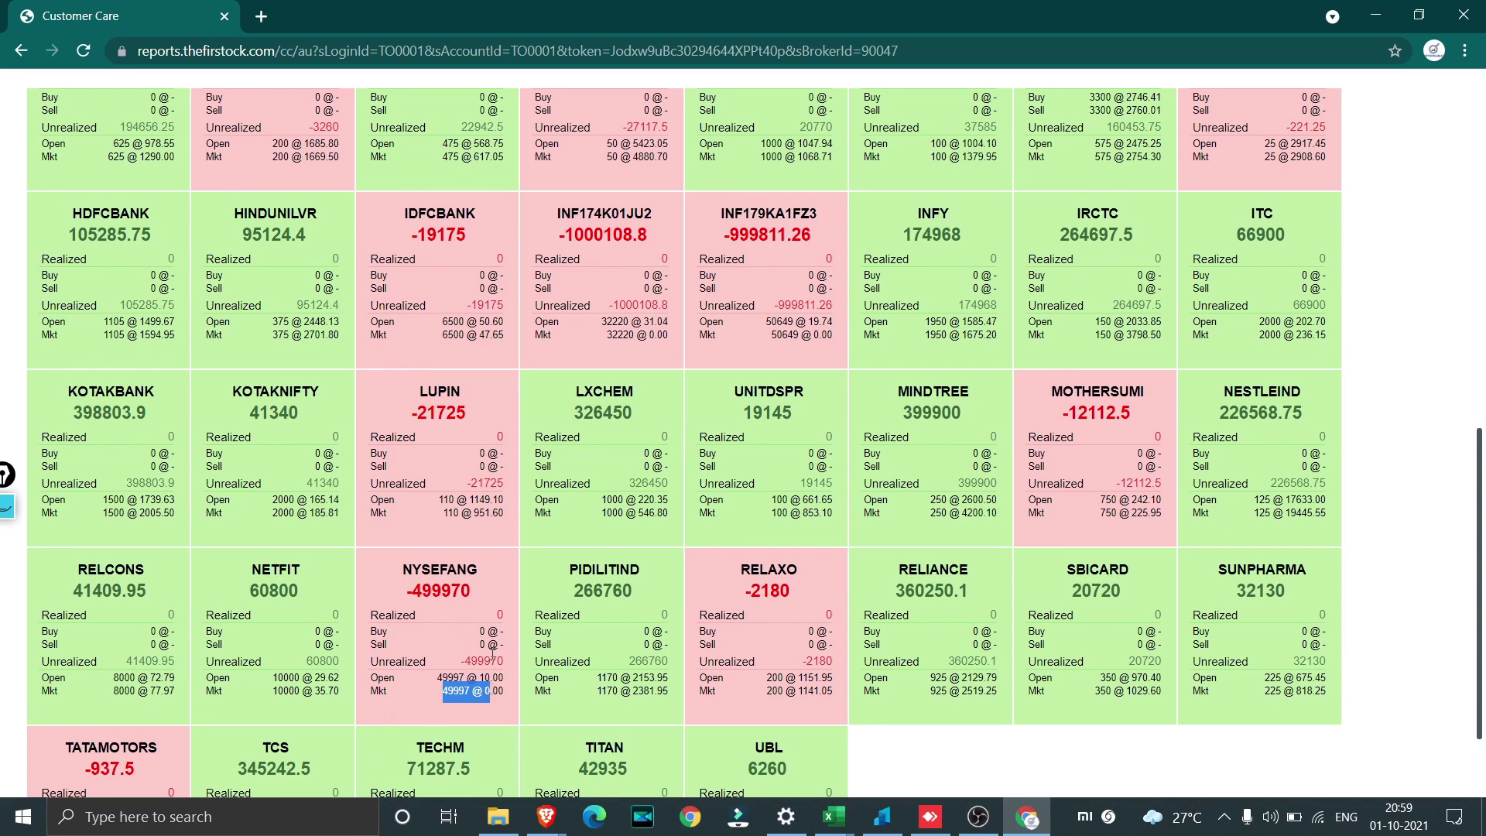
{"action": "scroll", "coordinate": [664, 269], "scroll_direction": "up", "scroll_amount": 3}
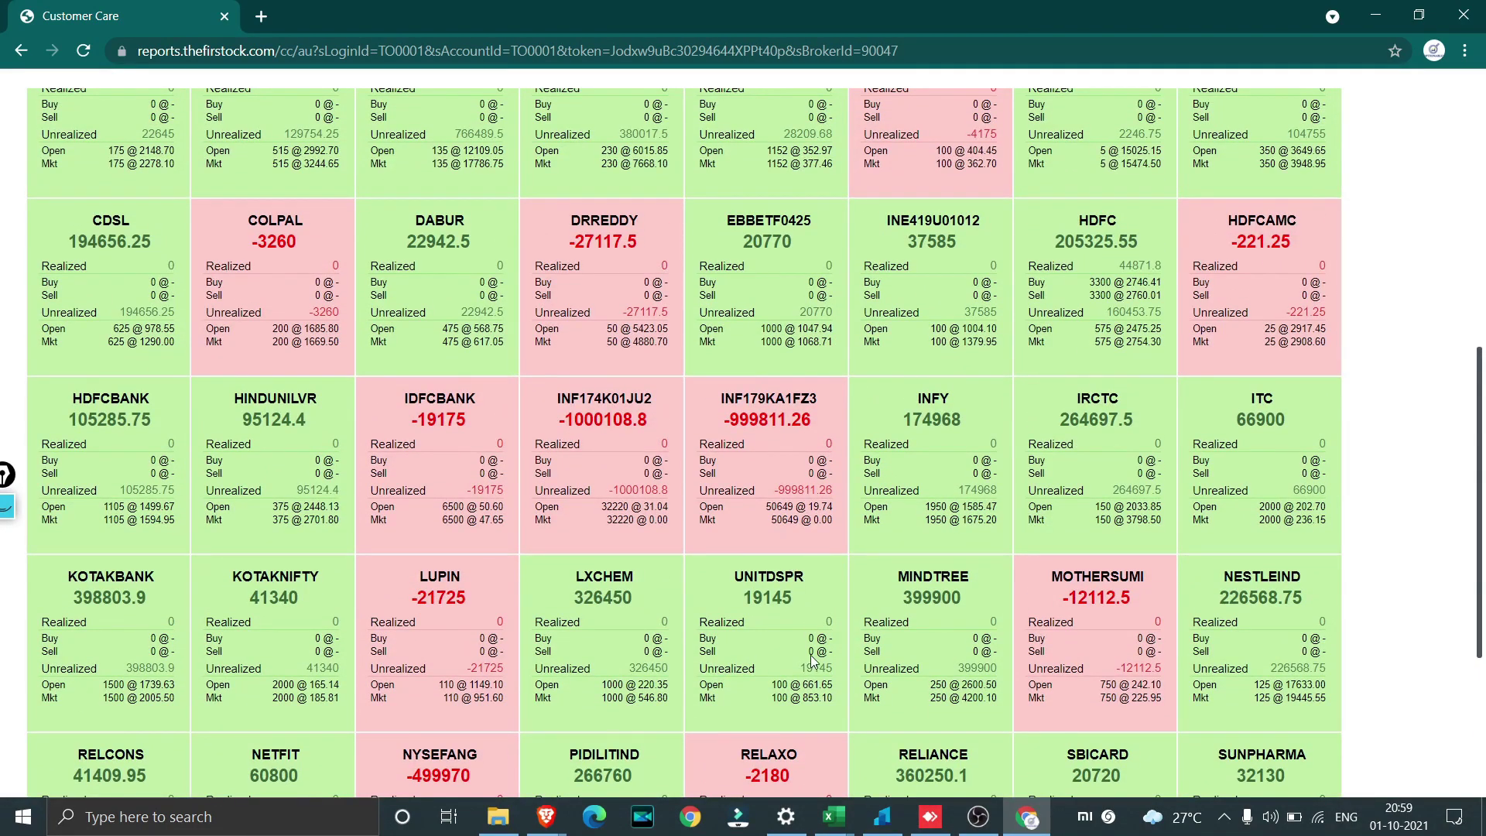
{"action": "mouse_move", "coordinate": [832, 819]}
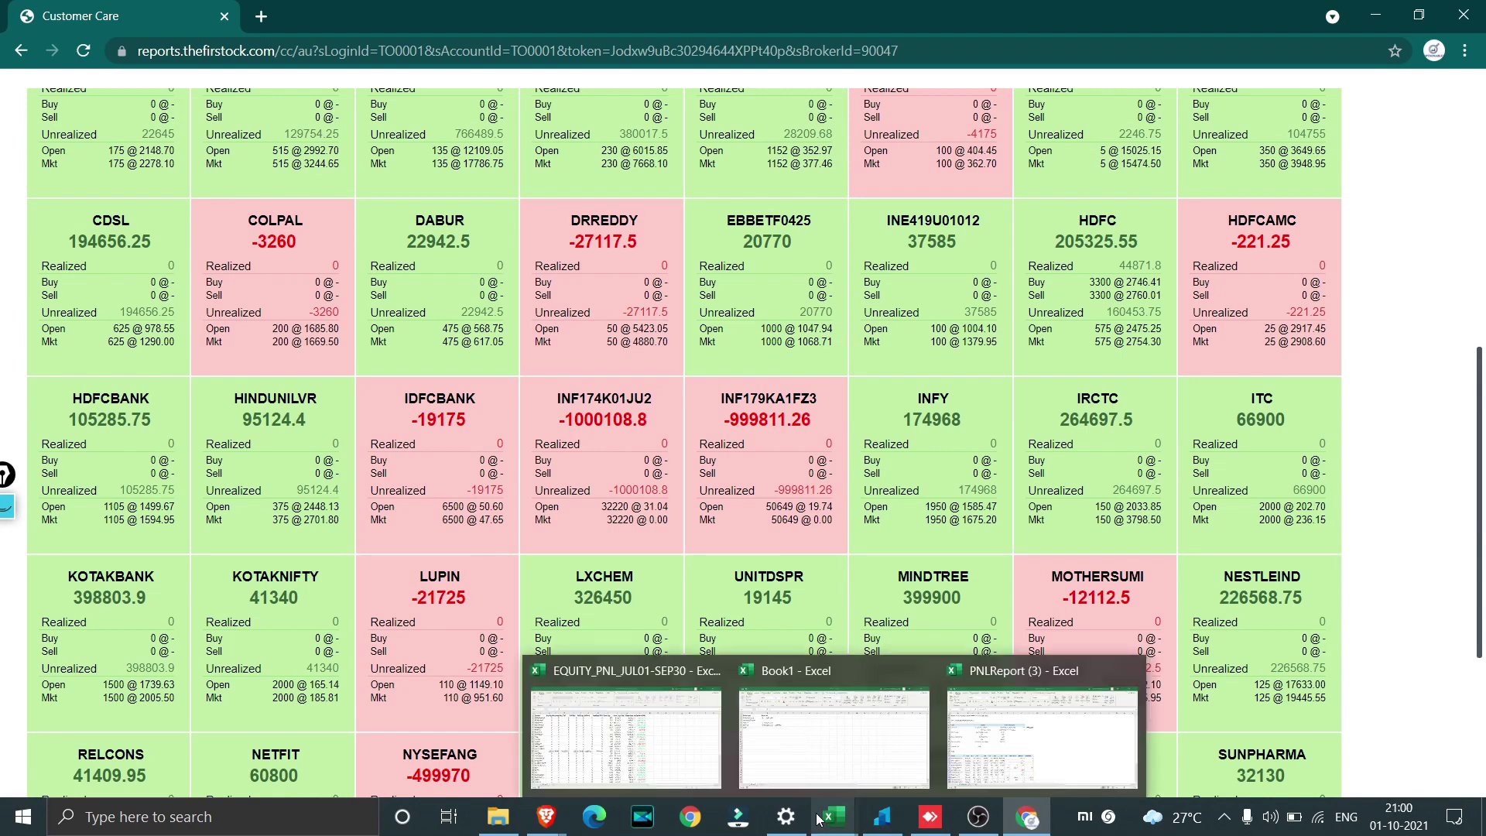
Open EQUITY_PNL_JUL01-SEP30, check the L48 unrealized total, and select the KOTAK FLEX DP row.
{"action": "left_click", "coordinate": [691, 744]}
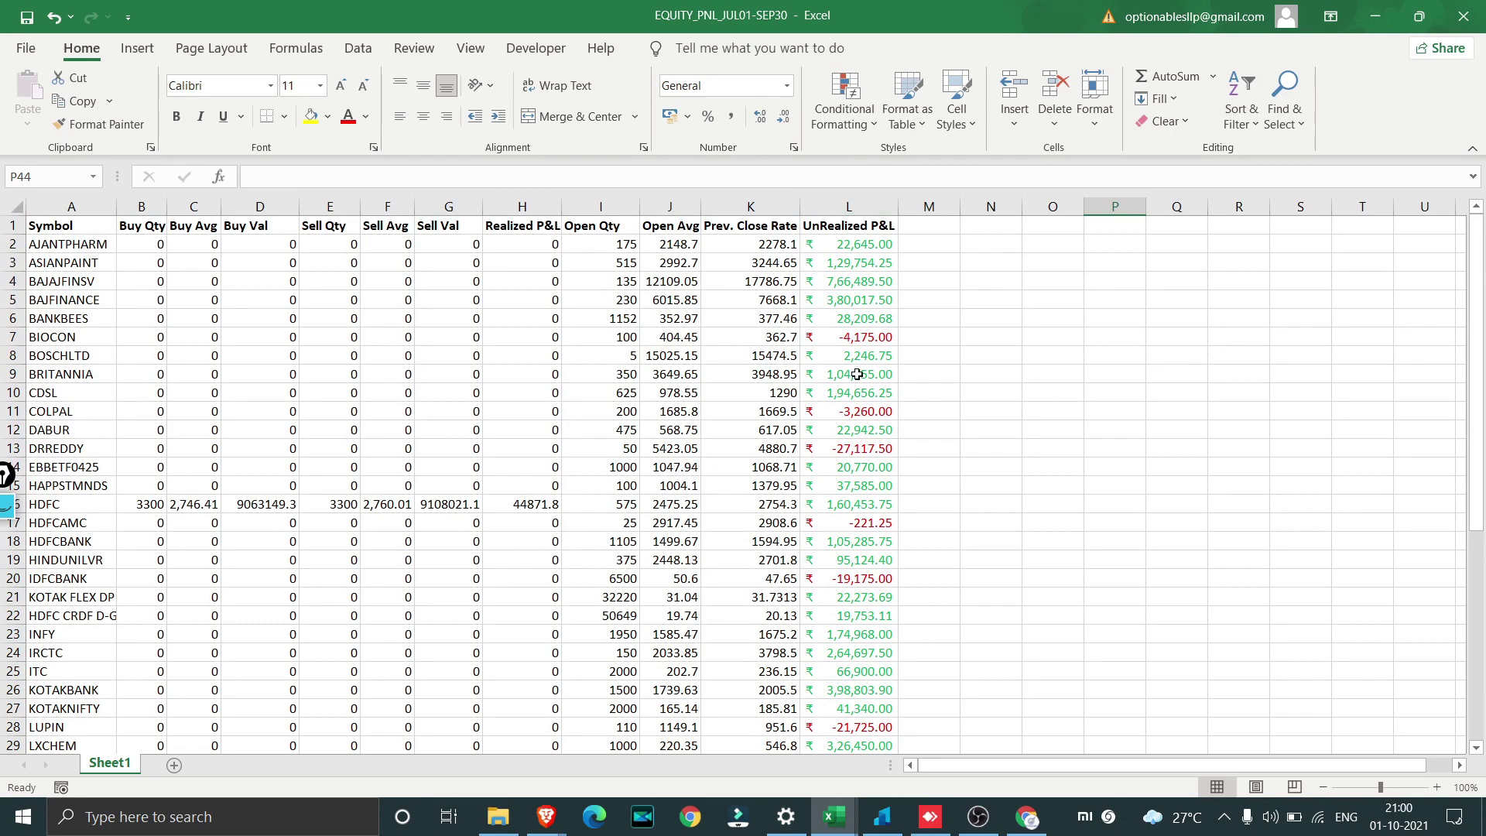
{"action": "scroll", "coordinate": [857, 374], "scroll_direction": "down", "scroll_amount": 7}
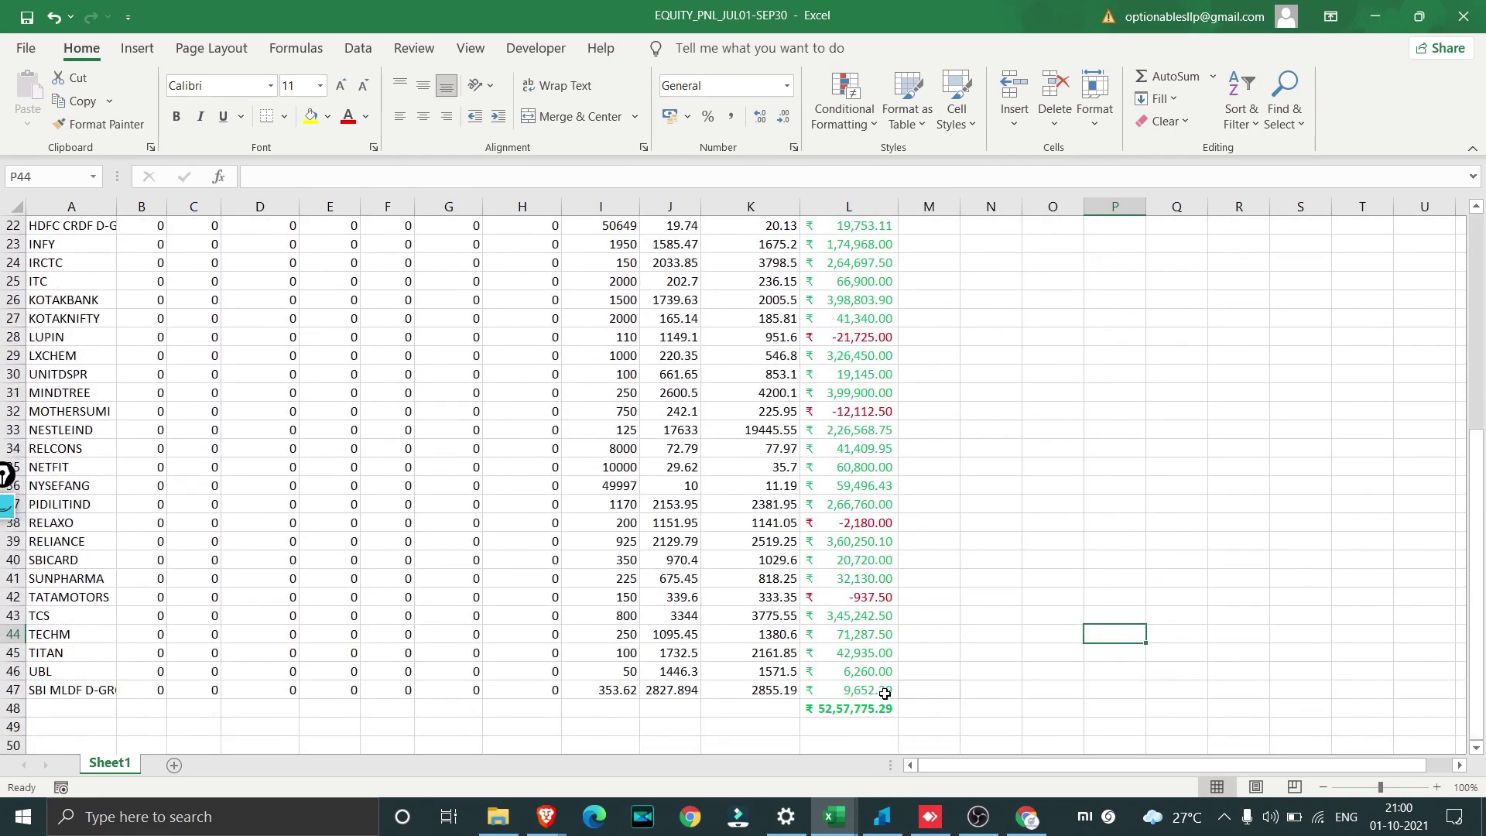
{"action": "left_click", "coordinate": [864, 705]}
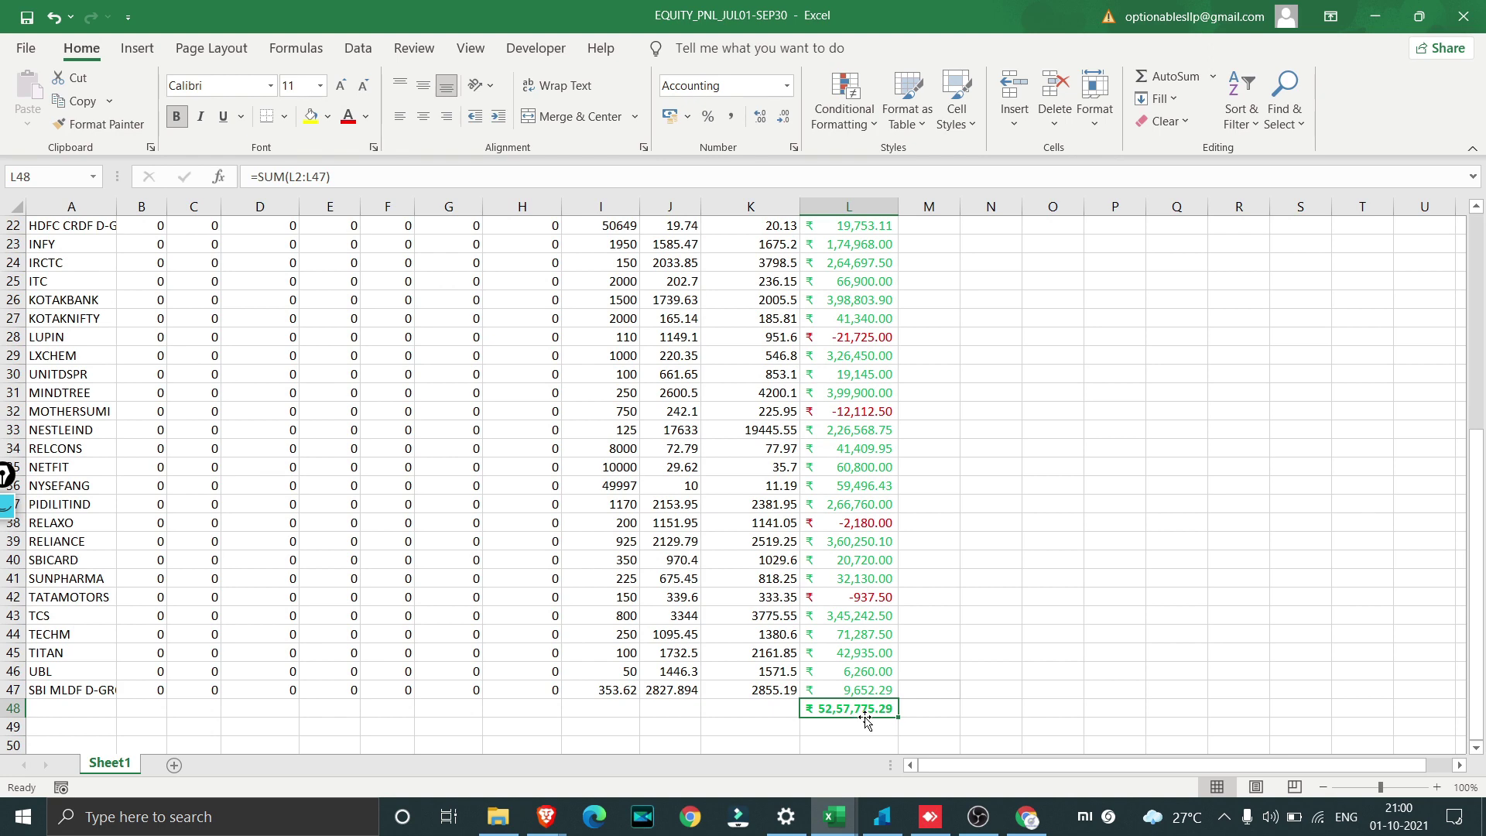
{"action": "scroll", "coordinate": [864, 713], "scroll_direction": "down", "scroll_amount": 1}
{"action": "scroll", "coordinate": [856, 651], "scroll_direction": "up", "scroll_amount": 6}
{"action": "scroll", "coordinate": [848, 534], "scroll_direction": "down", "scroll_amount": 4}
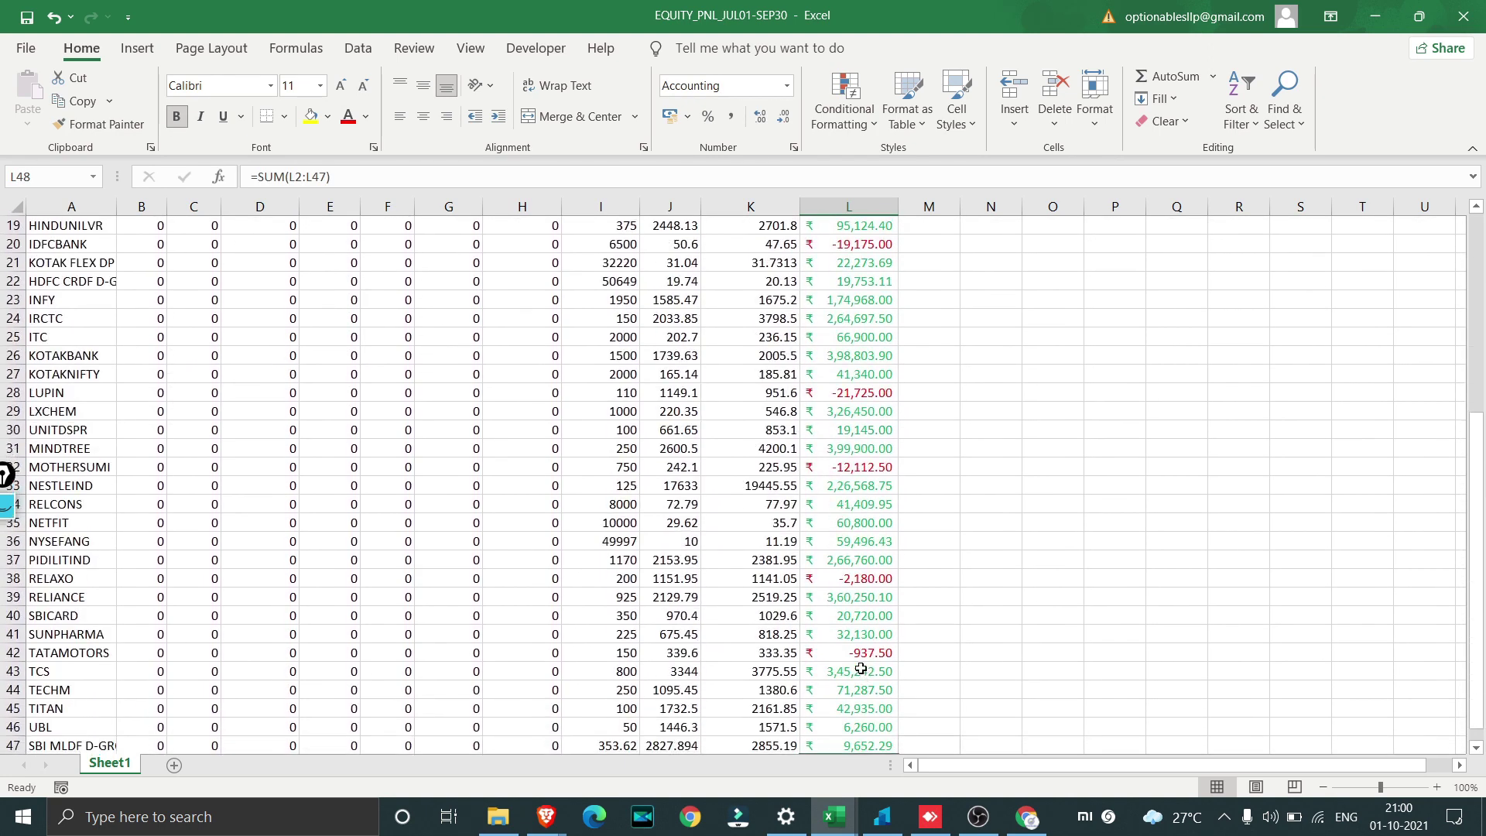
{"action": "scroll", "coordinate": [238, 542], "scroll_direction": "up", "scroll_amount": 3}
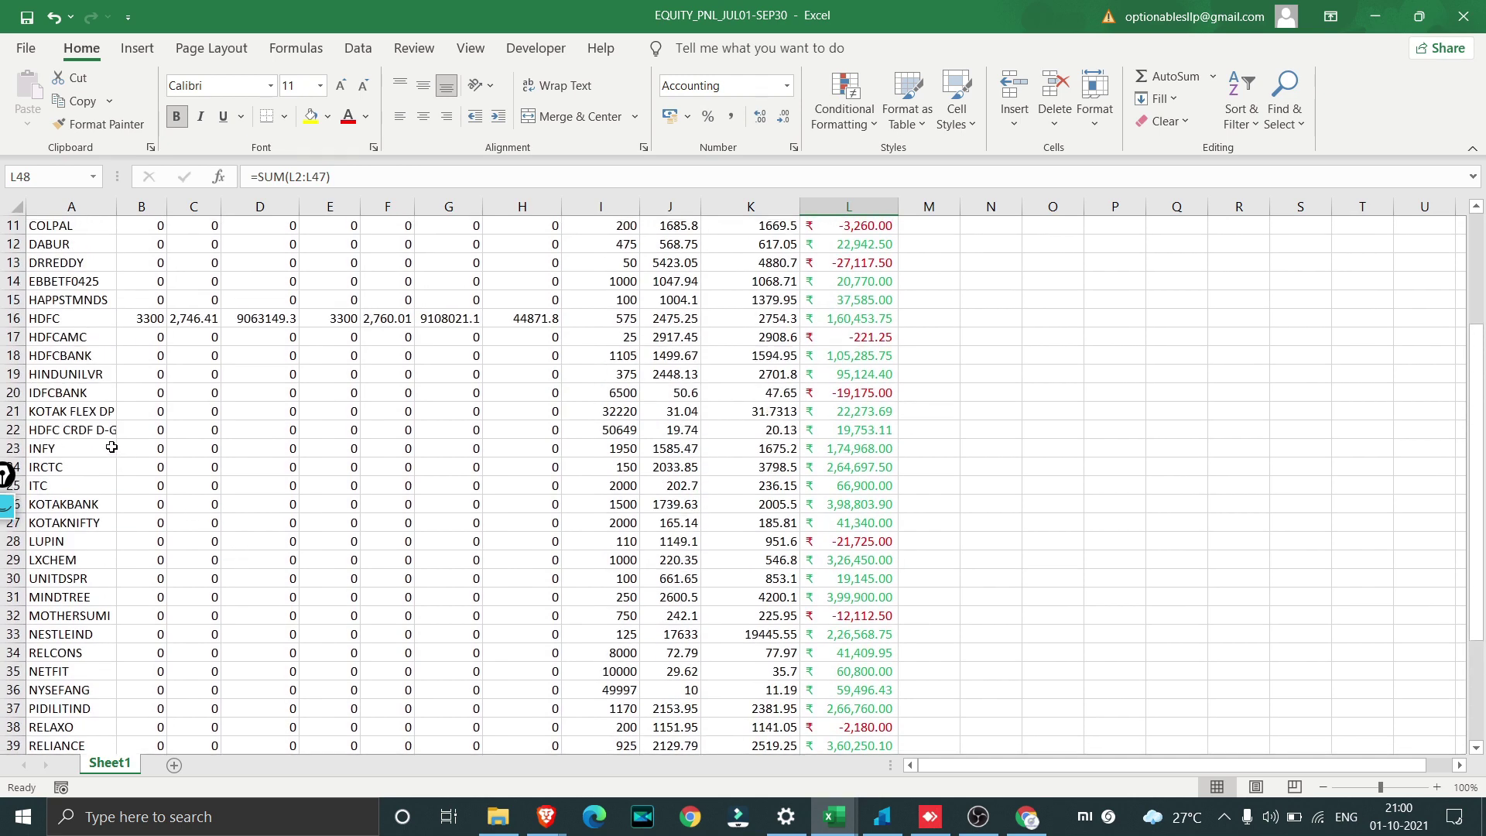
{"action": "left_click", "coordinate": [85, 413]}
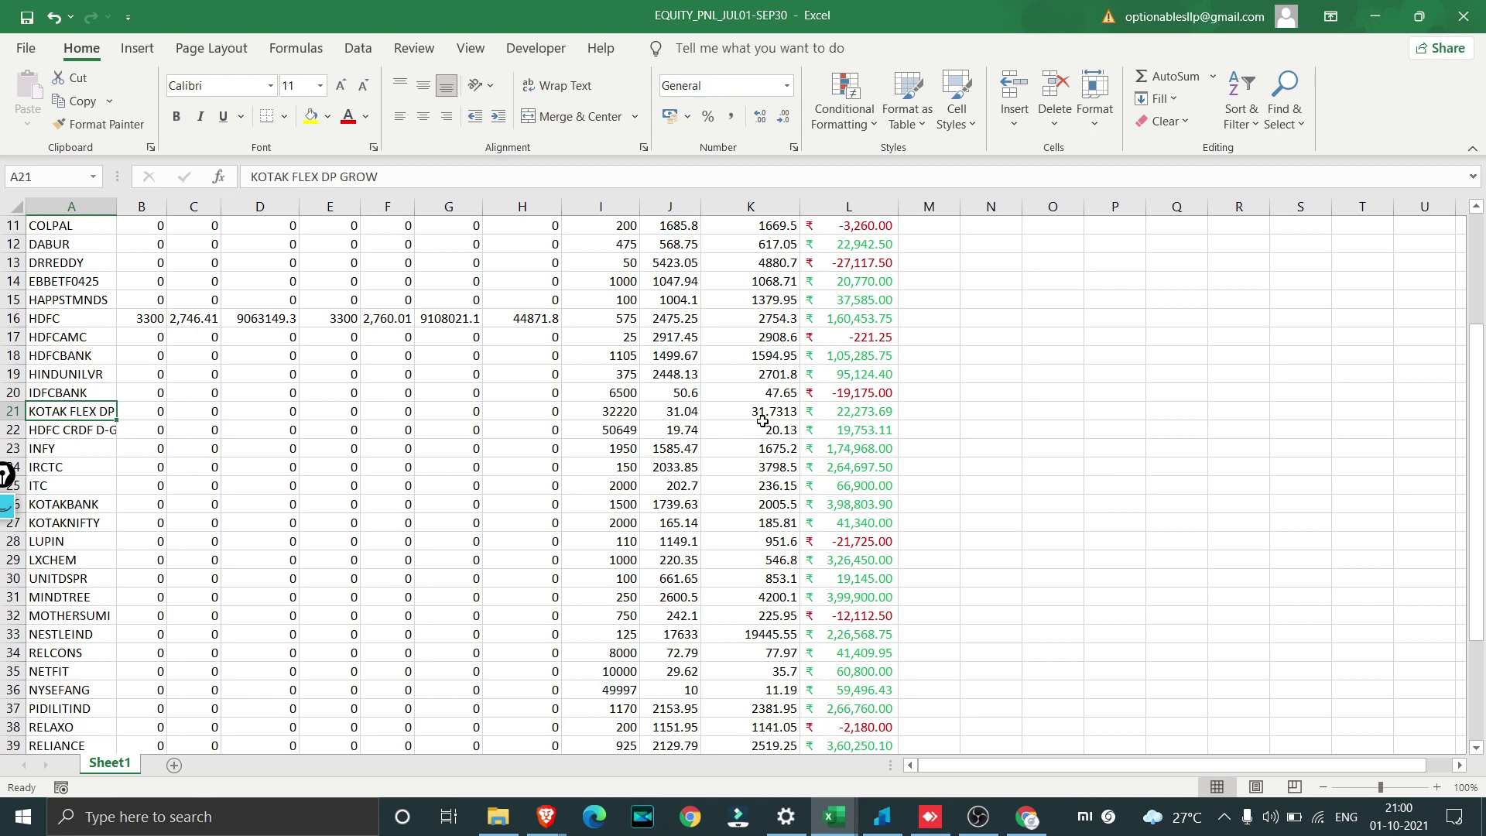
Compare the L21 and L22 unrealized P&L formulas with the browser report's INF179KA1FZ3 loss.
{"action": "key", "text": "alt+Tab"}
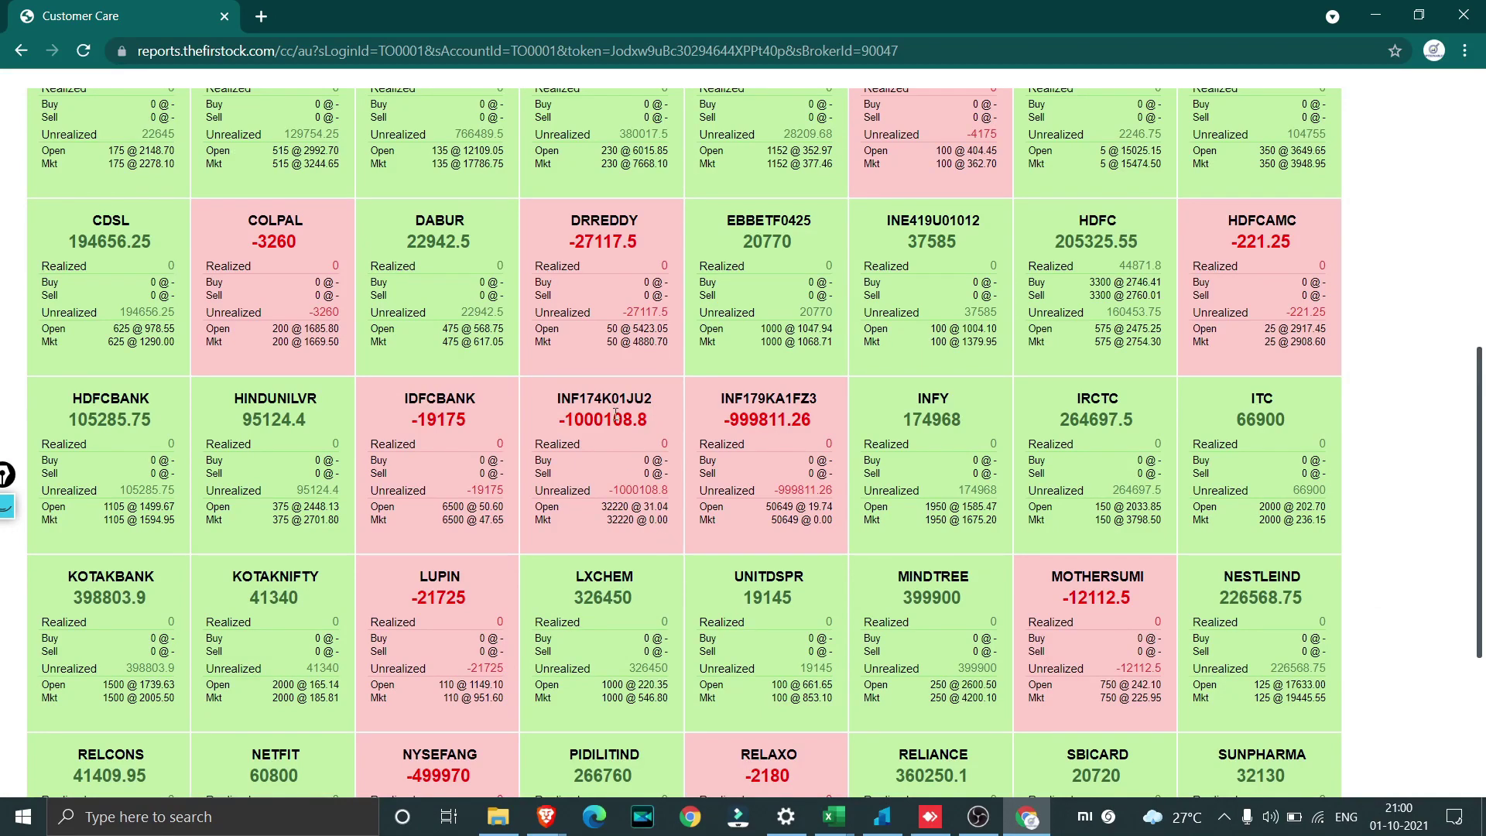
{"action": "key", "text": "alt+Tab"}
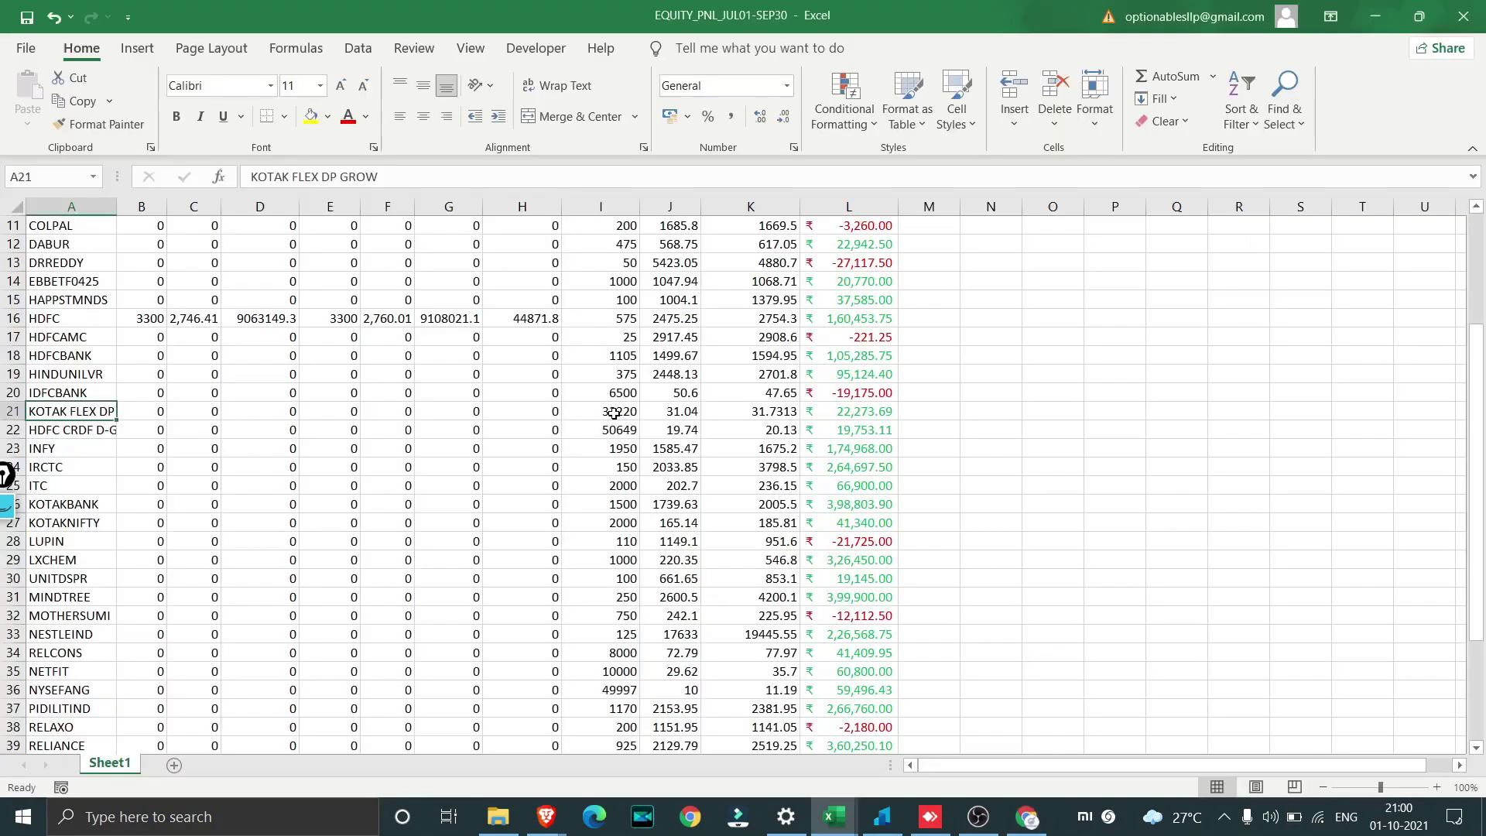
{"action": "left_click", "coordinate": [880, 411]}
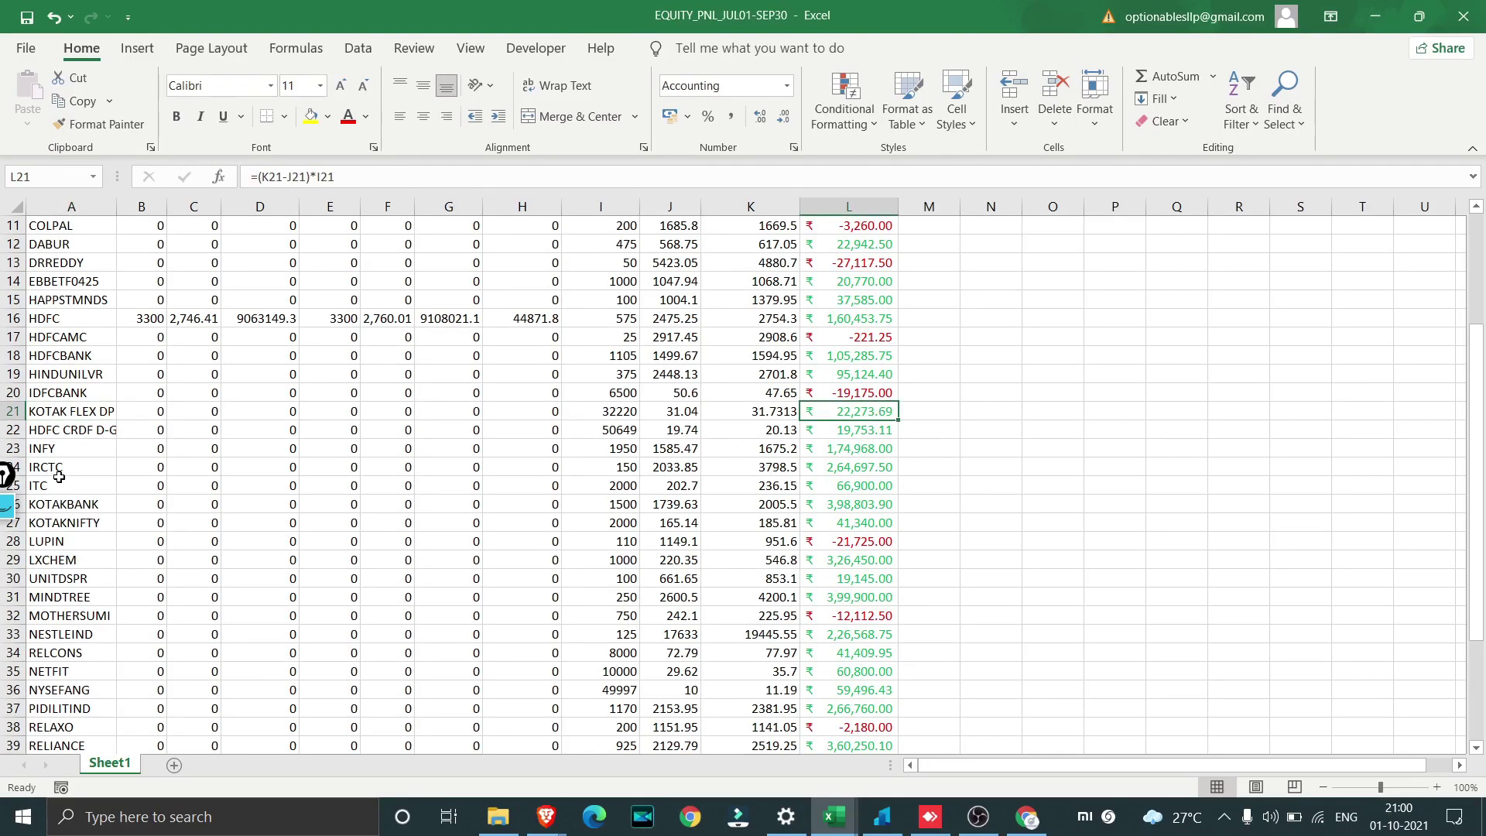
{"action": "left_click", "coordinate": [863, 436]}
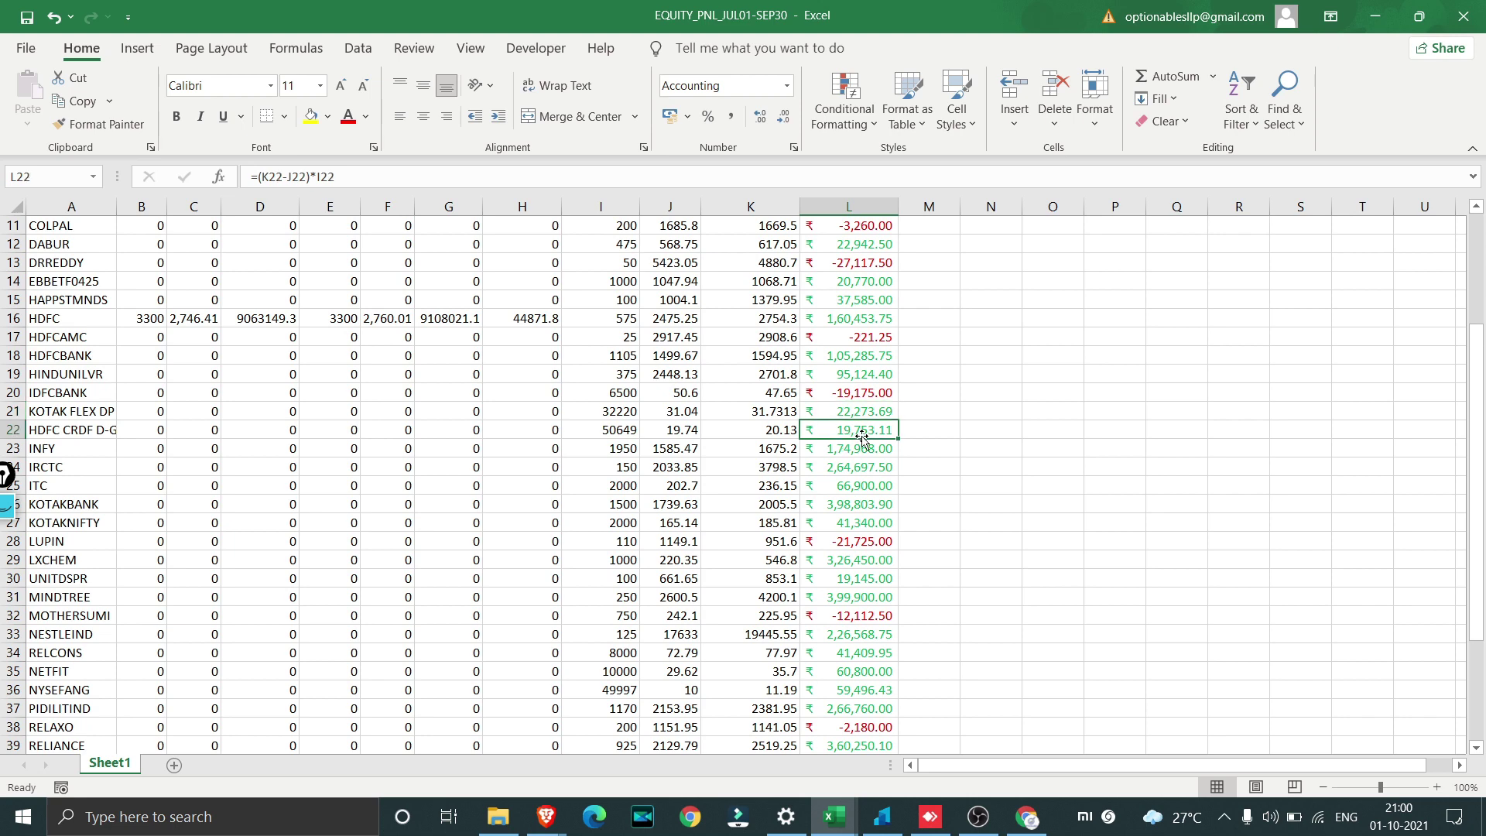
{"action": "key", "text": "alt+Tab"}
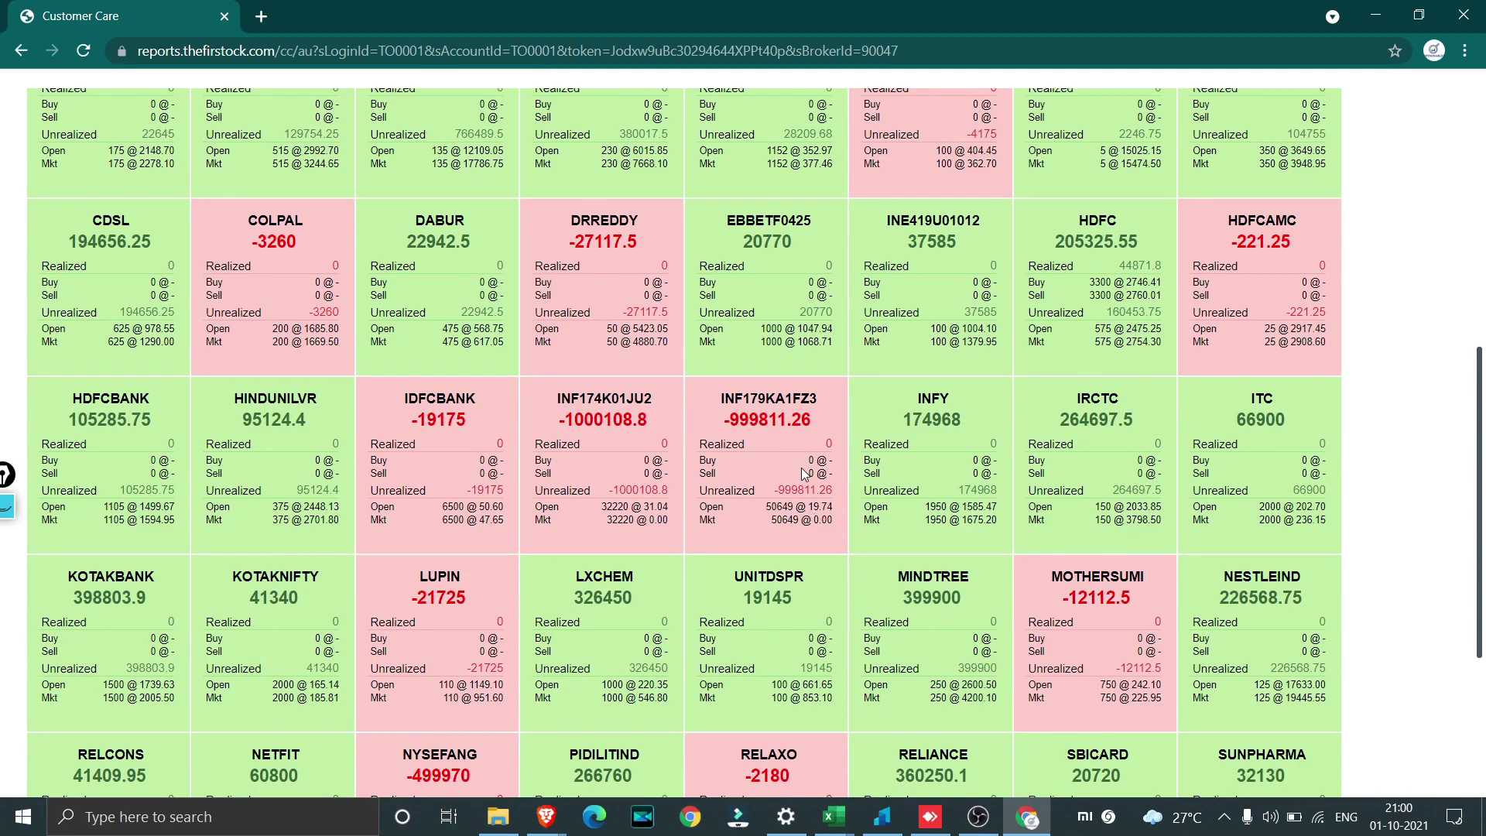
{"action": "left_click_drag", "start_coordinate": [769, 419], "coordinate": [723, 420]}
{"action": "key", "text": "alt+Tab"}
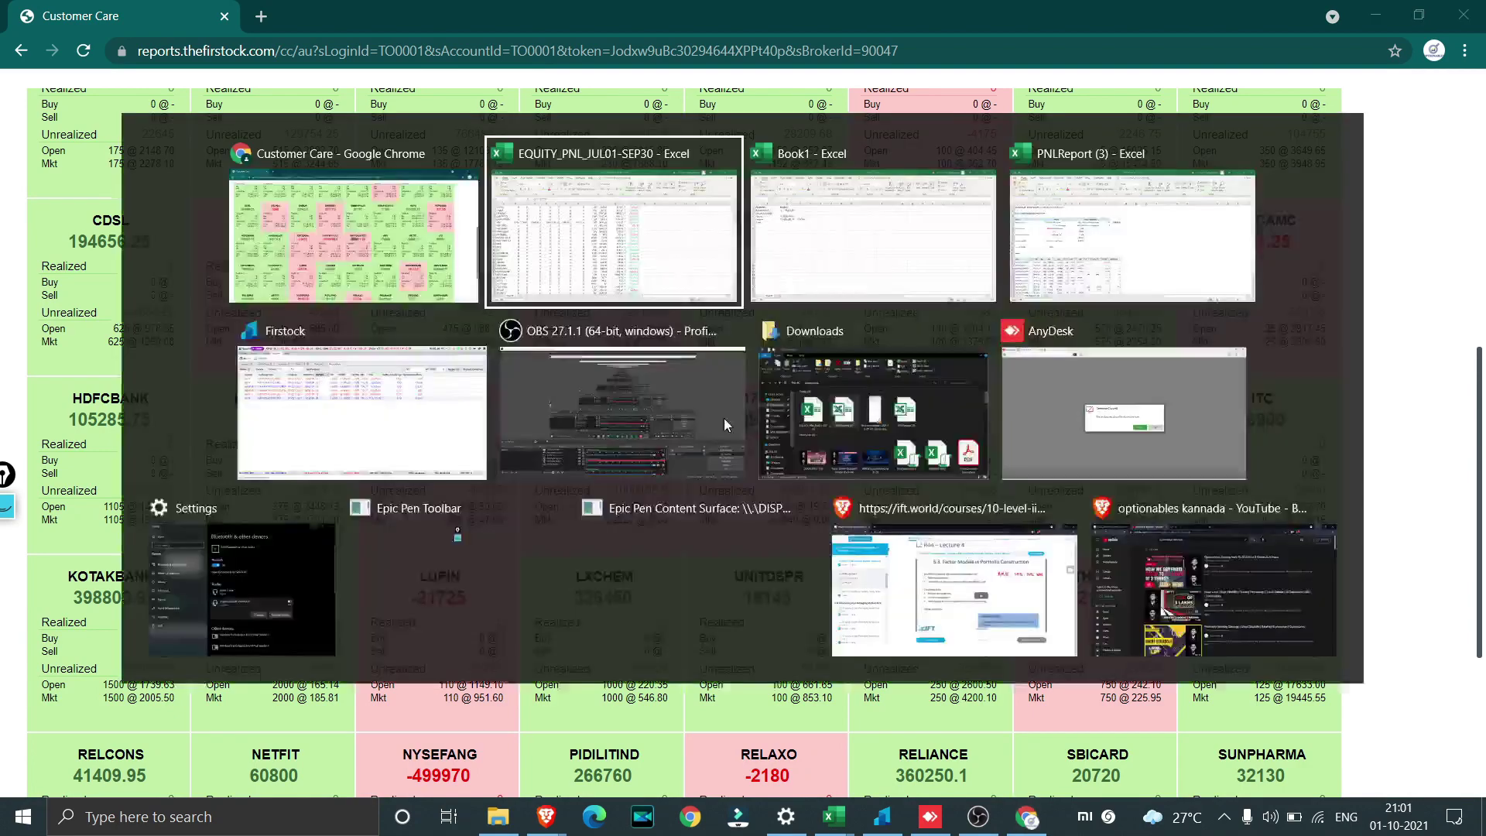
{"action": "scroll", "coordinate": [829, 561], "scroll_direction": "down", "scroll_amount": 7}
{"action": "scroll", "coordinate": [827, 561], "scroll_direction": "up", "scroll_amount": 6}
{"action": "scroll", "coordinate": [828, 560], "scroll_direction": "up", "scroll_amount": 1}
Check the HDFC realised value and the equity sheet's unrealised P&L grand total.
{"action": "left_click", "coordinate": [524, 324]}
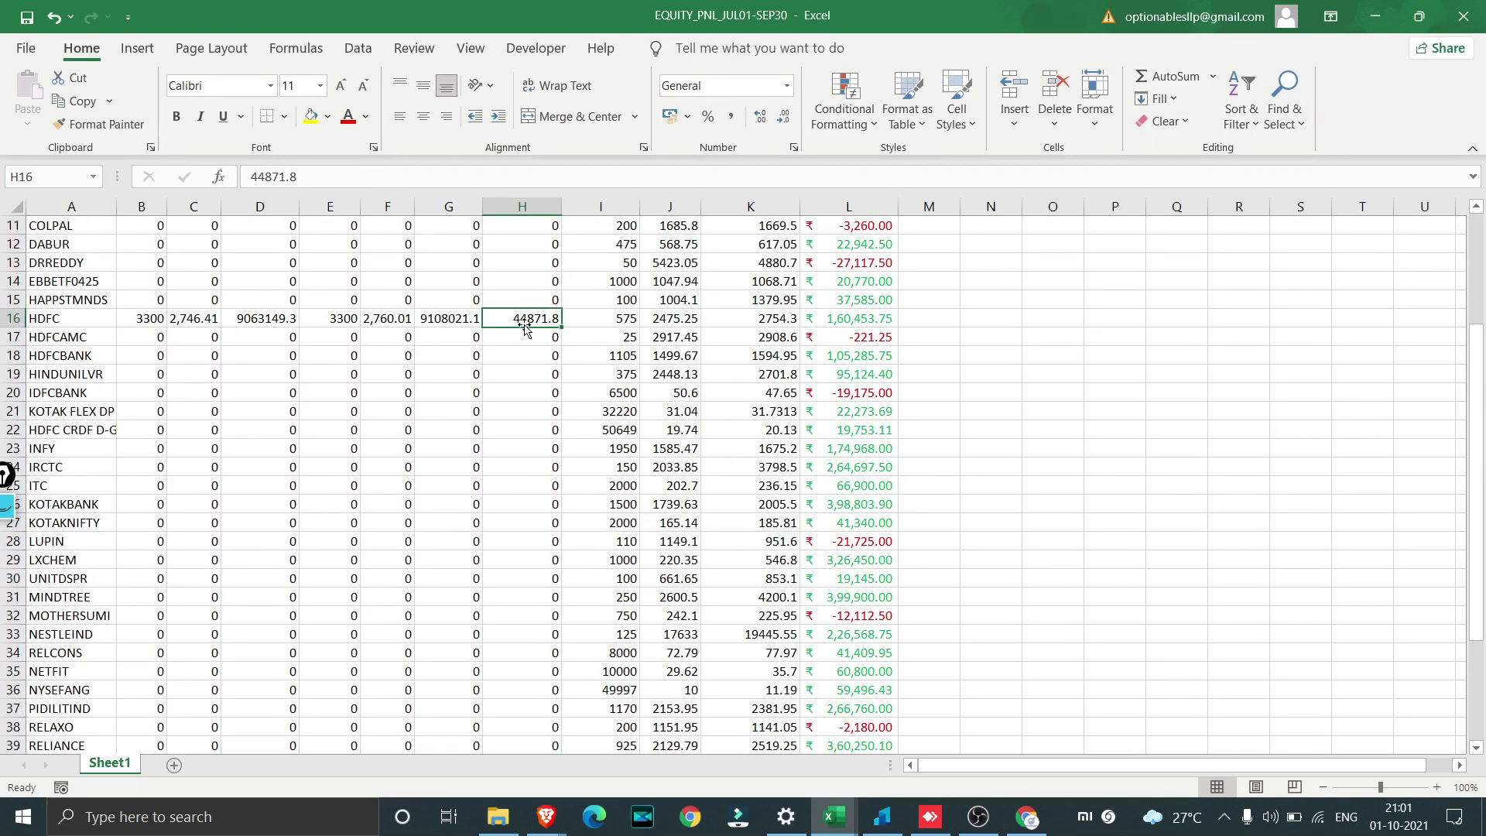
{"action": "scroll", "coordinate": [869, 574], "scroll_direction": "down", "scroll_amount": 5}
{"action": "scroll", "coordinate": [870, 574], "scroll_direction": "down", "scroll_amount": 1}
{"action": "scroll", "coordinate": [869, 574], "scroll_direction": "up", "scroll_amount": 9}
{"action": "key", "text": "alt+Tab"}
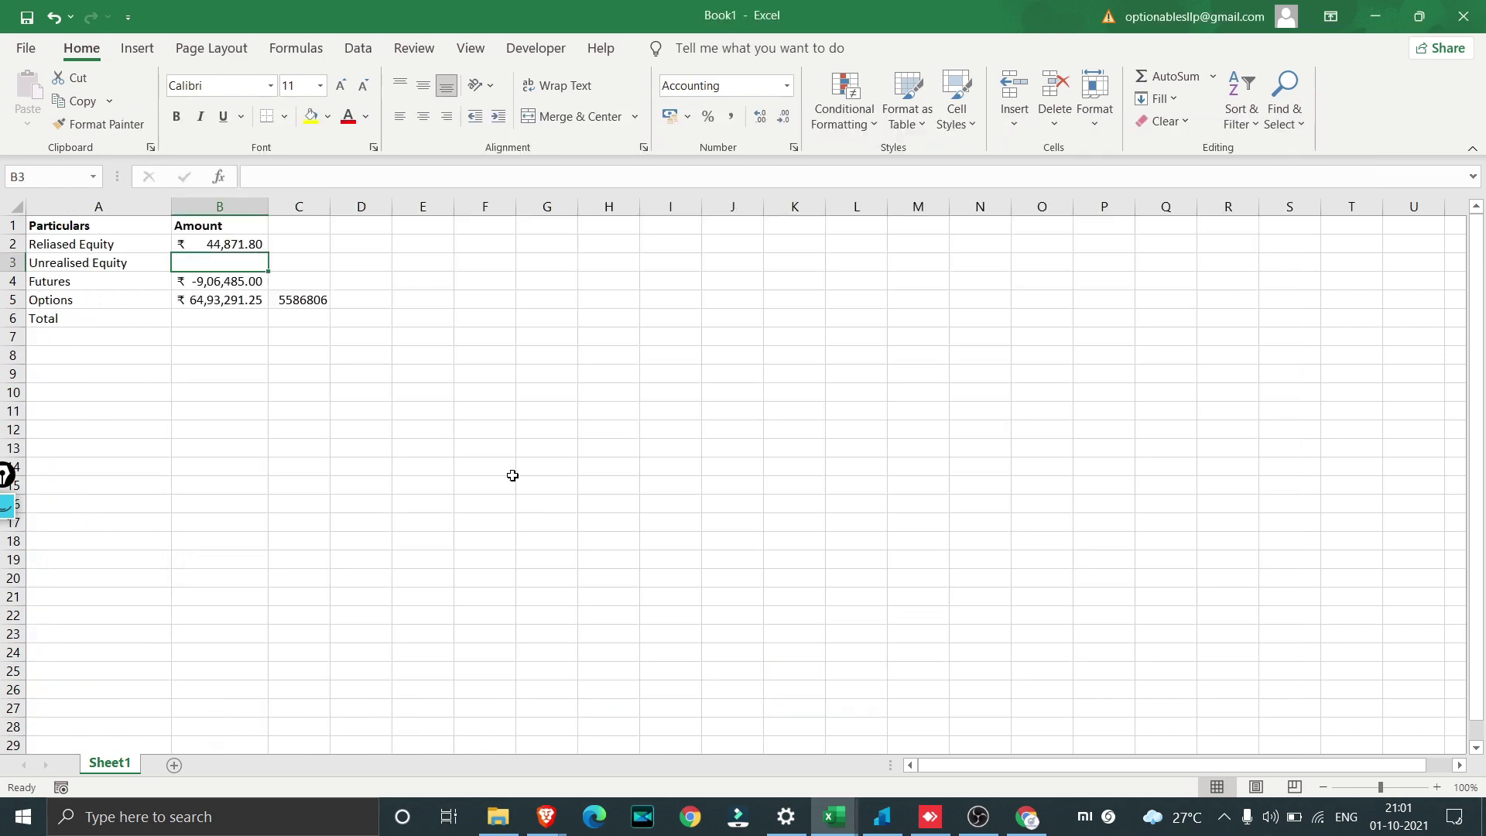
{"action": "left_click", "coordinate": [258, 242]}
{"action": "key", "text": "alt+Tab"}
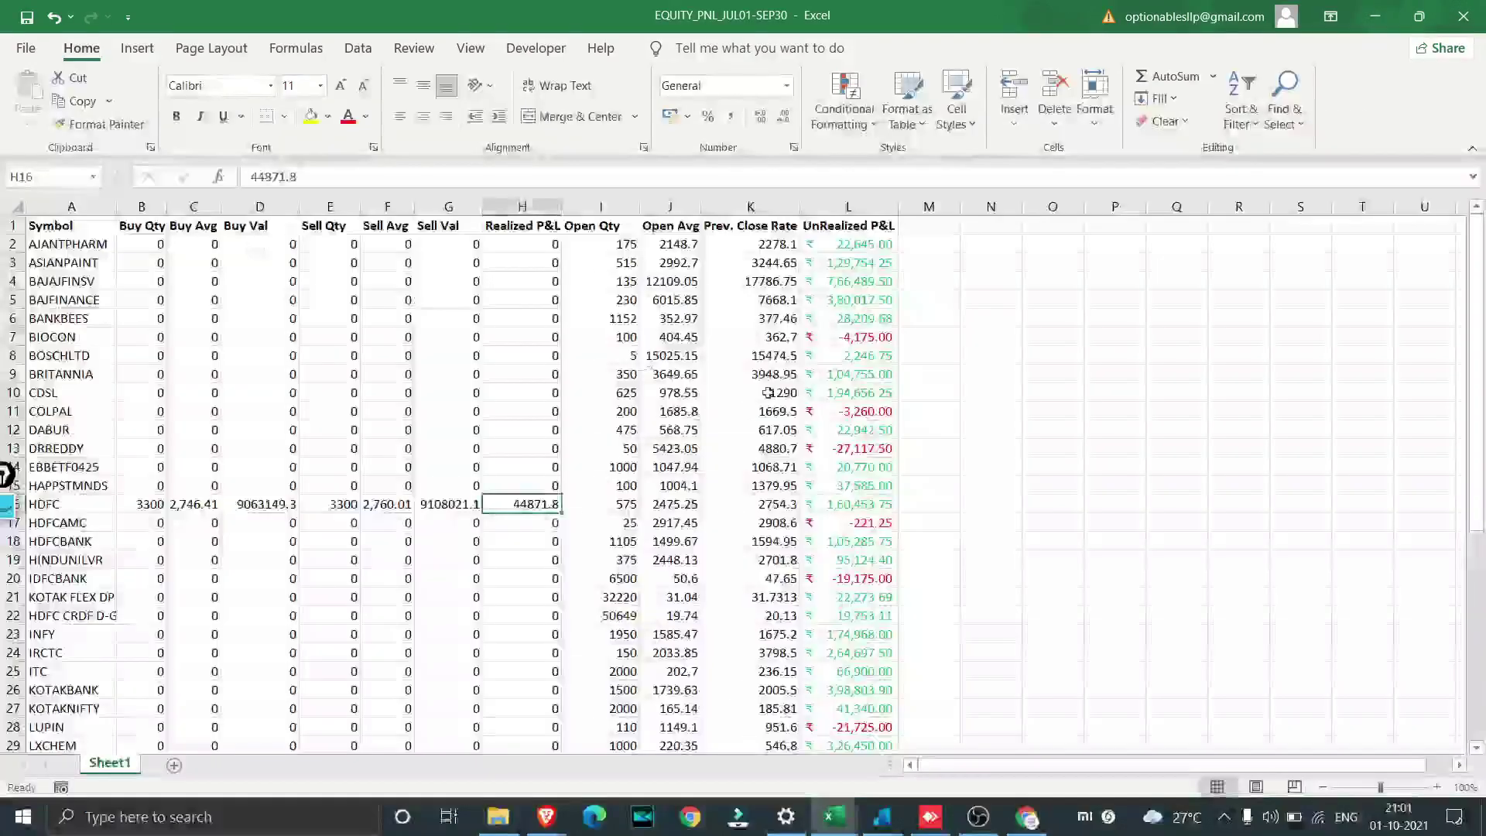
{"action": "scroll", "coordinate": [913, 489], "scroll_direction": "down", "scroll_amount": 10}
{"action": "scroll", "coordinate": [913, 488], "scroll_direction": "down", "scroll_amount": 5}
{"action": "scroll", "coordinate": [913, 488], "scroll_direction": "up", "scroll_amount": 2}
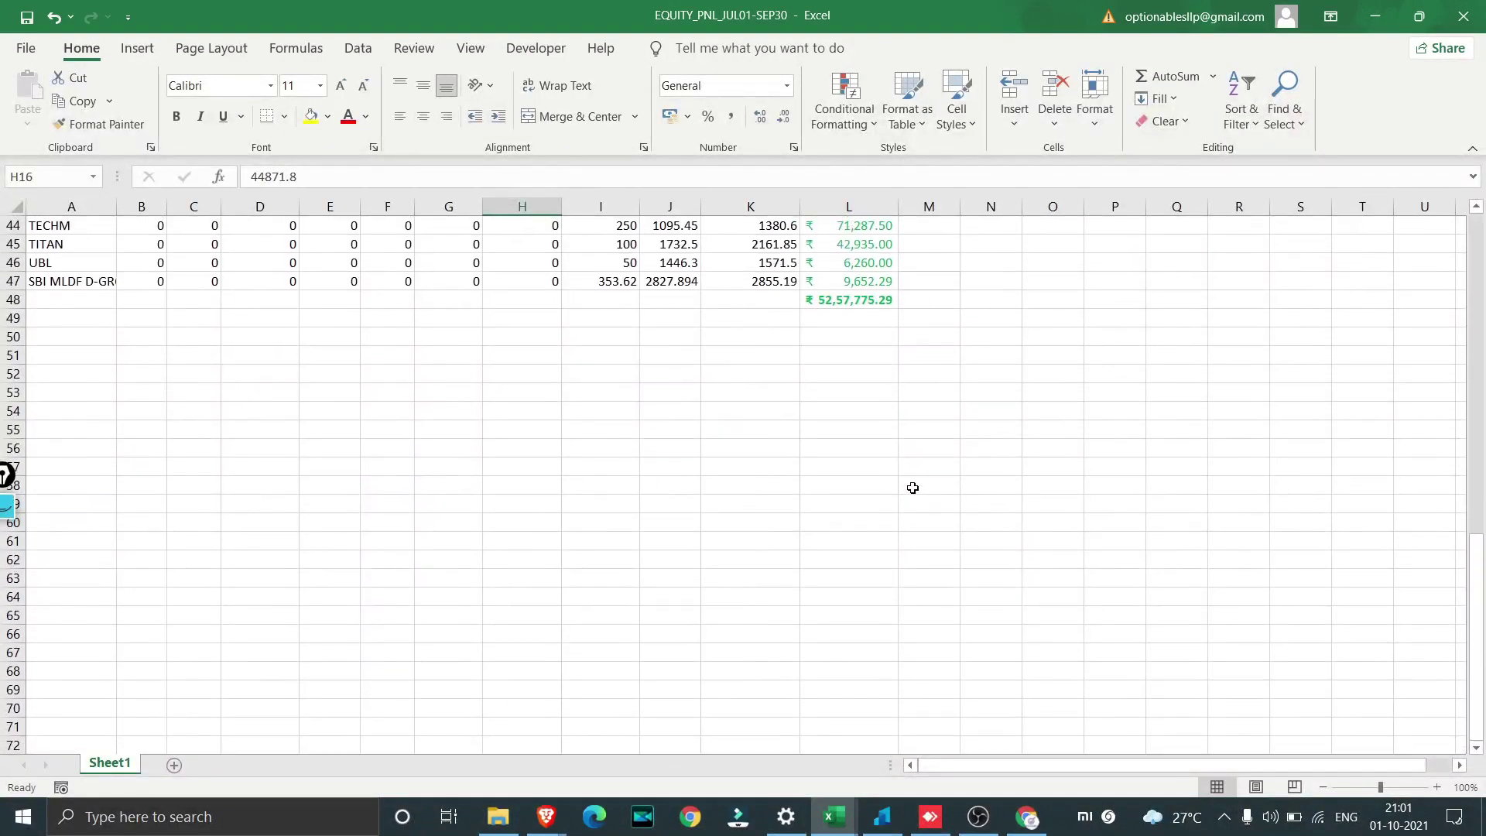
{"action": "left_click", "coordinate": [856, 305]}
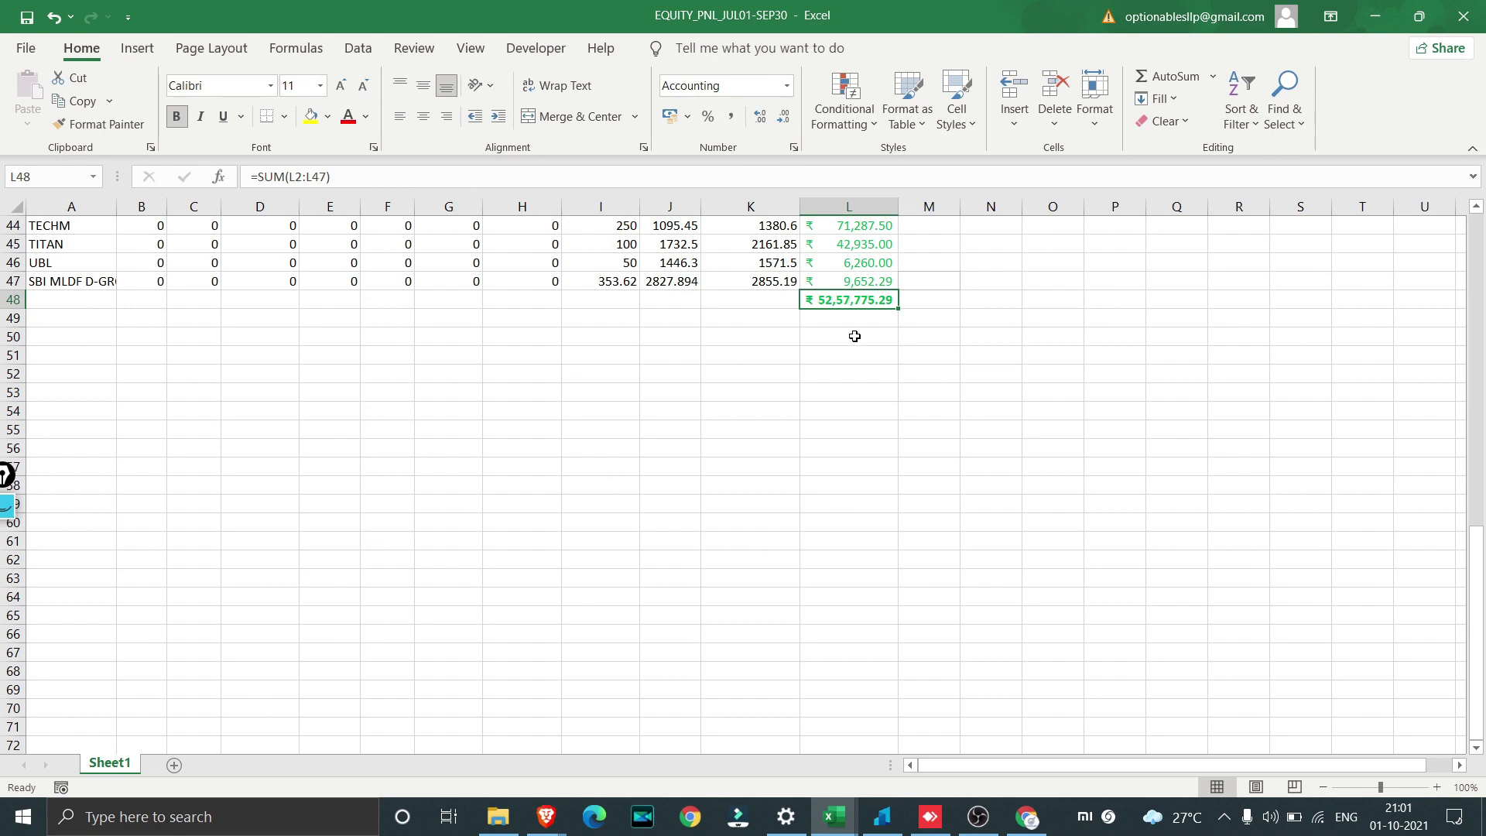
Enter 5257775.29 as the Unrealised Equity amount in B3 and select the four amounts.
{"action": "key", "text": "alt+Tab"}
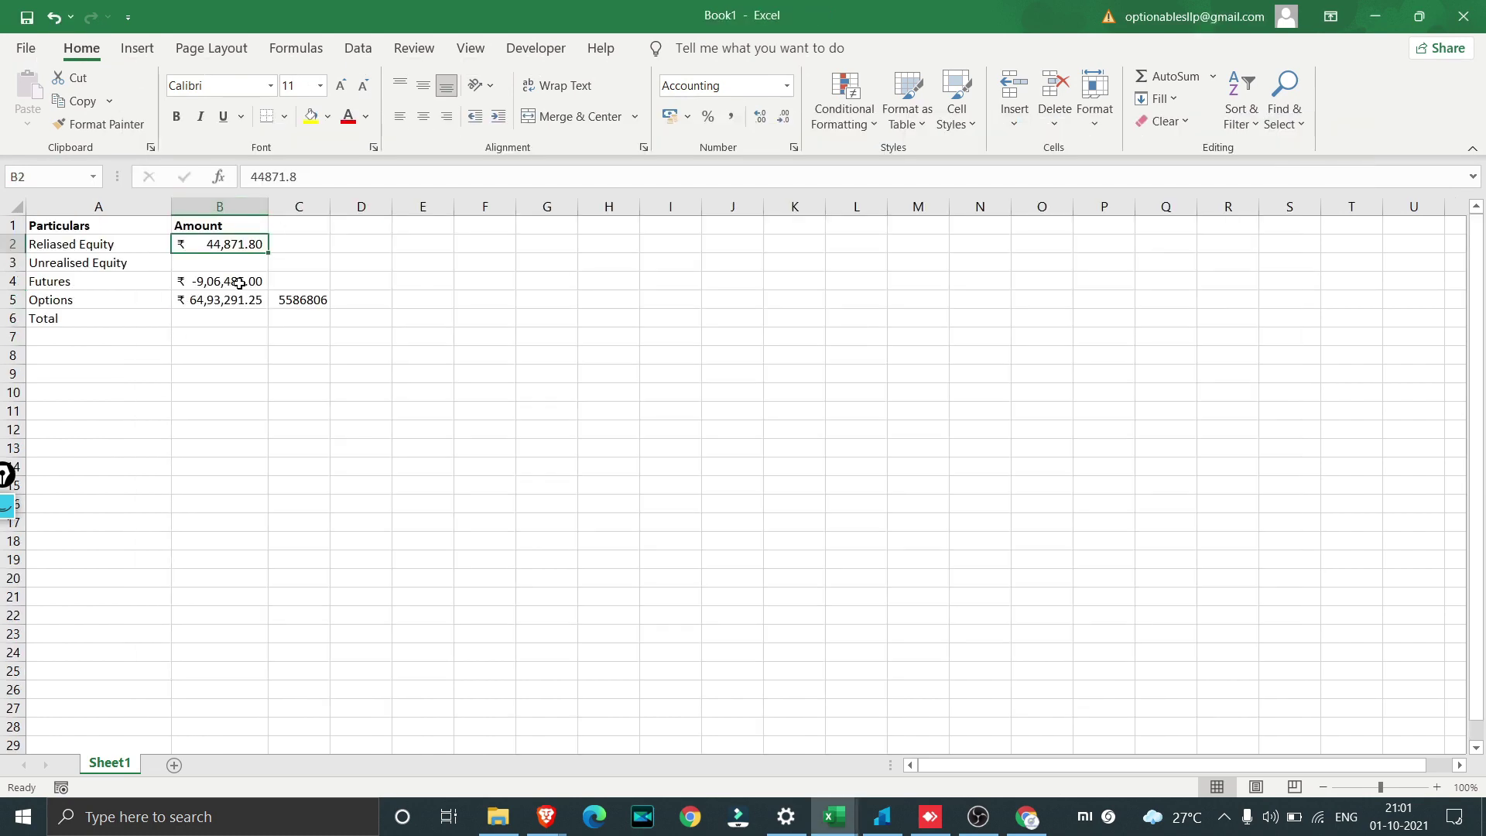
{"action": "left_click", "coordinate": [242, 271]}
{"action": "type", "text": "52"}
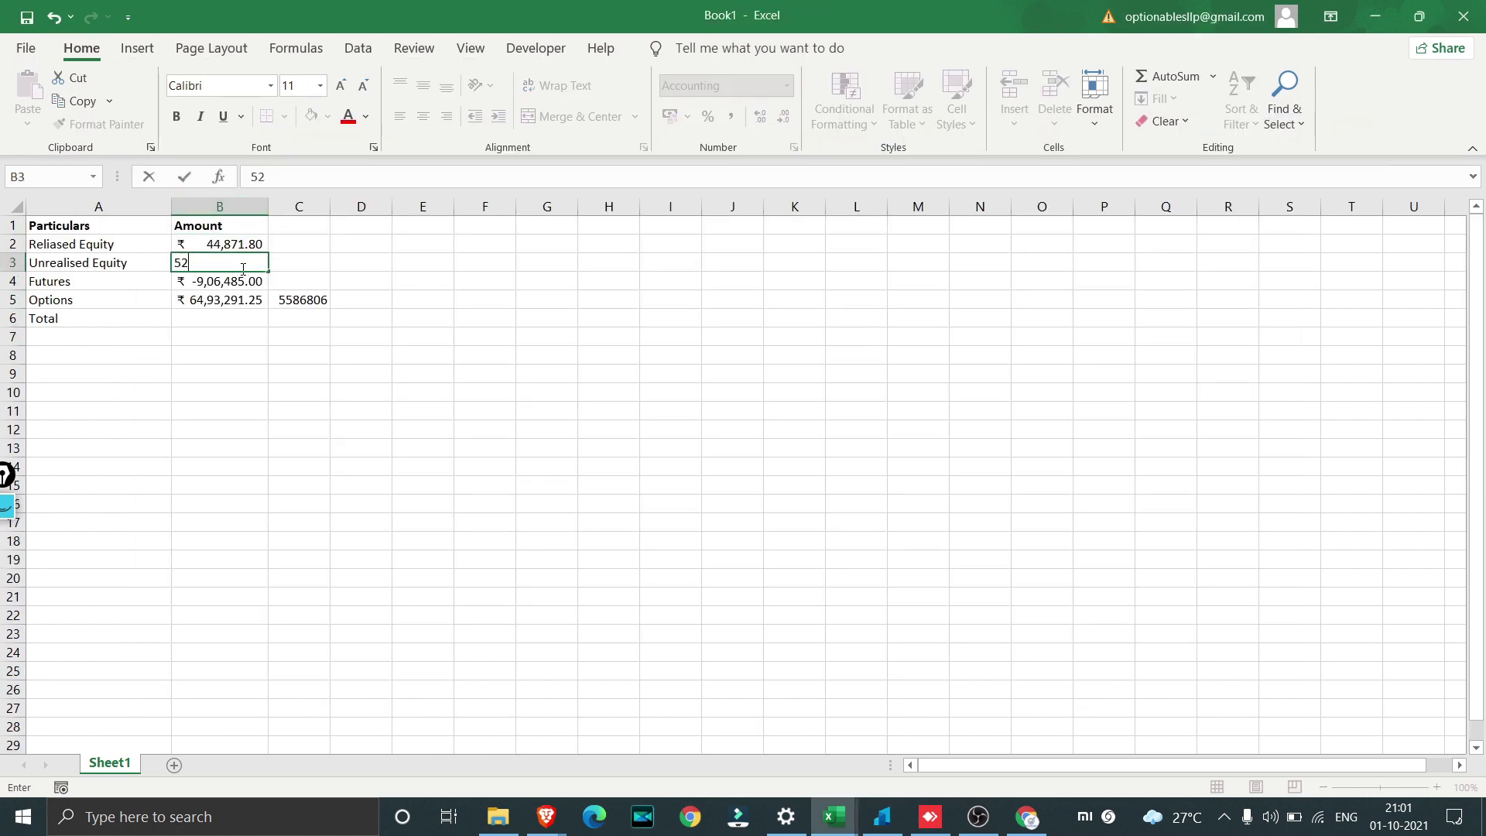
{"action": "type", "text": "57775.29"}
{"action": "key", "text": "Return"}
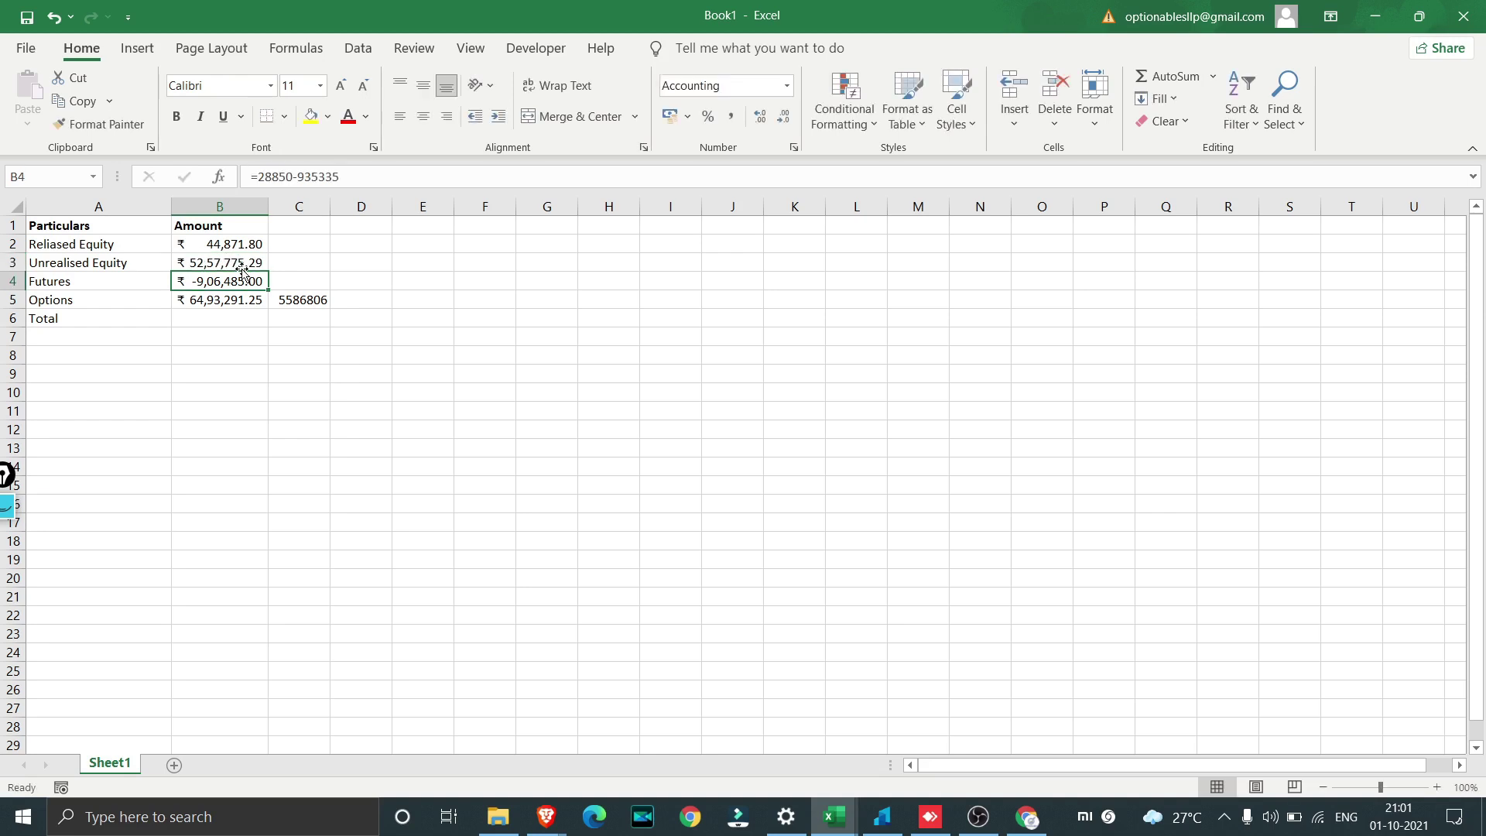
{"action": "key", "text": "Return"}
{"action": "key", "text": "Up"}
{"action": "key", "text": "Up"}
{"action": "key", "text": "Up"}
{"action": "key", "text": "shift+Down"}
{"action": "key", "text": "shift+Down"}
{"action": "key", "text": "shift+Down"}
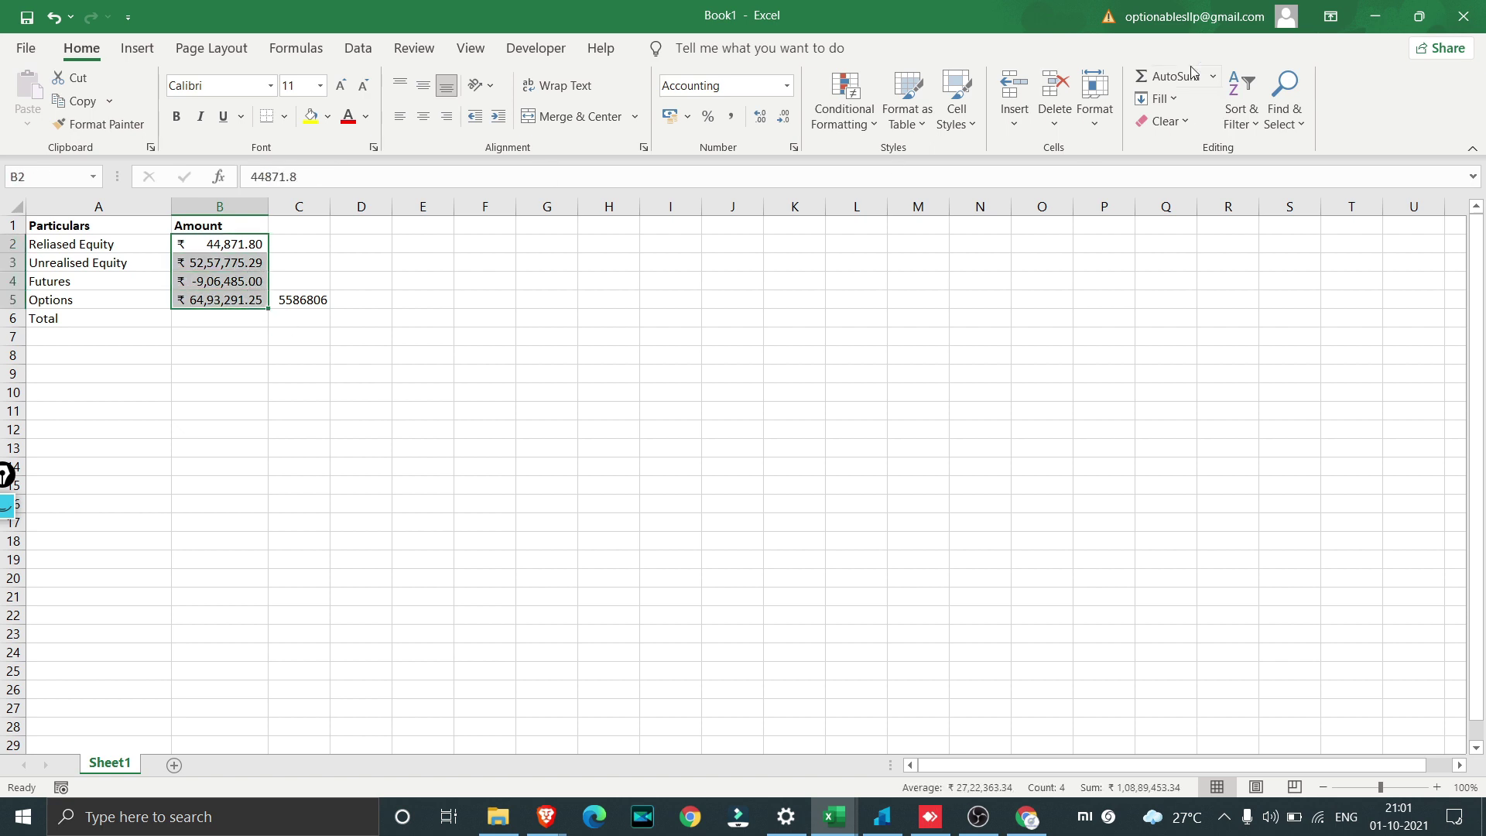
AutoSum the four amounts into a Total in row 6 and widen column B.
{"action": "left_click", "coordinate": [1168, 74]}
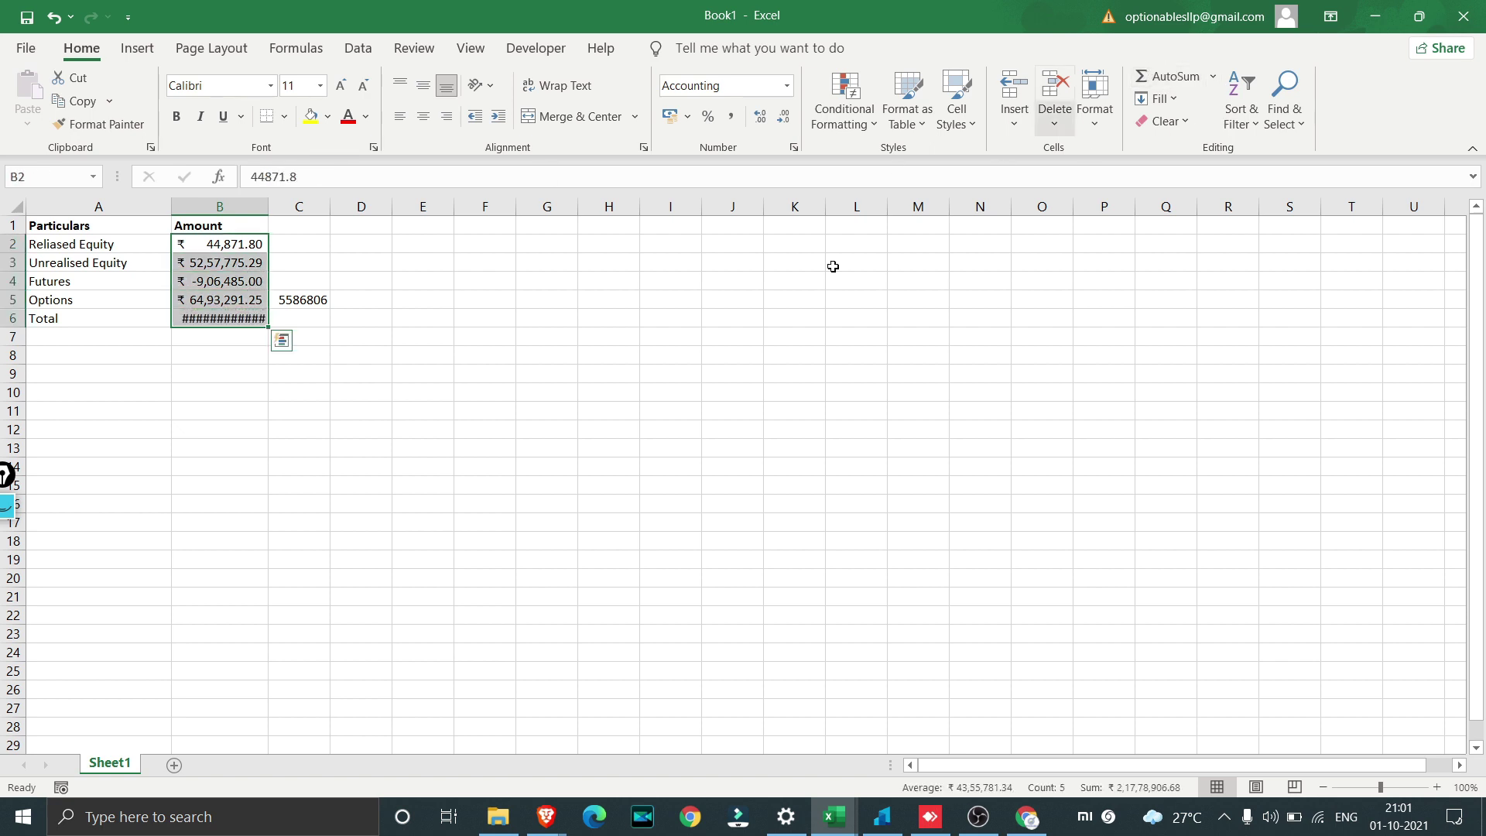
{"action": "double_click", "coordinate": [268, 207]}
{"action": "left_click", "coordinate": [337, 431]}
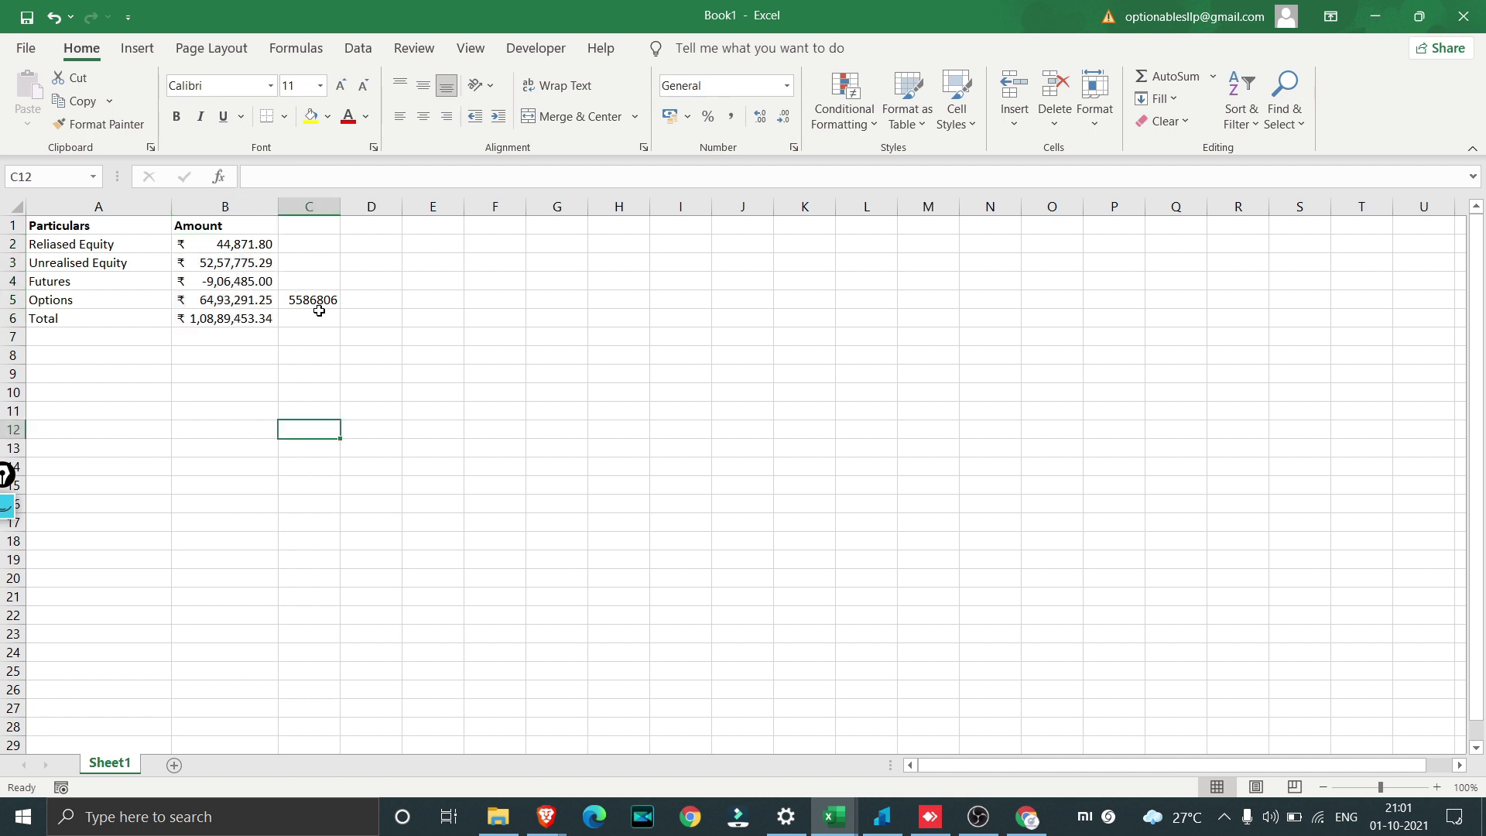
Label the ₹55,86,806.25 figure 'Total F&O' and bold the Total row.
{"action": "left_click", "coordinate": [319, 306]}
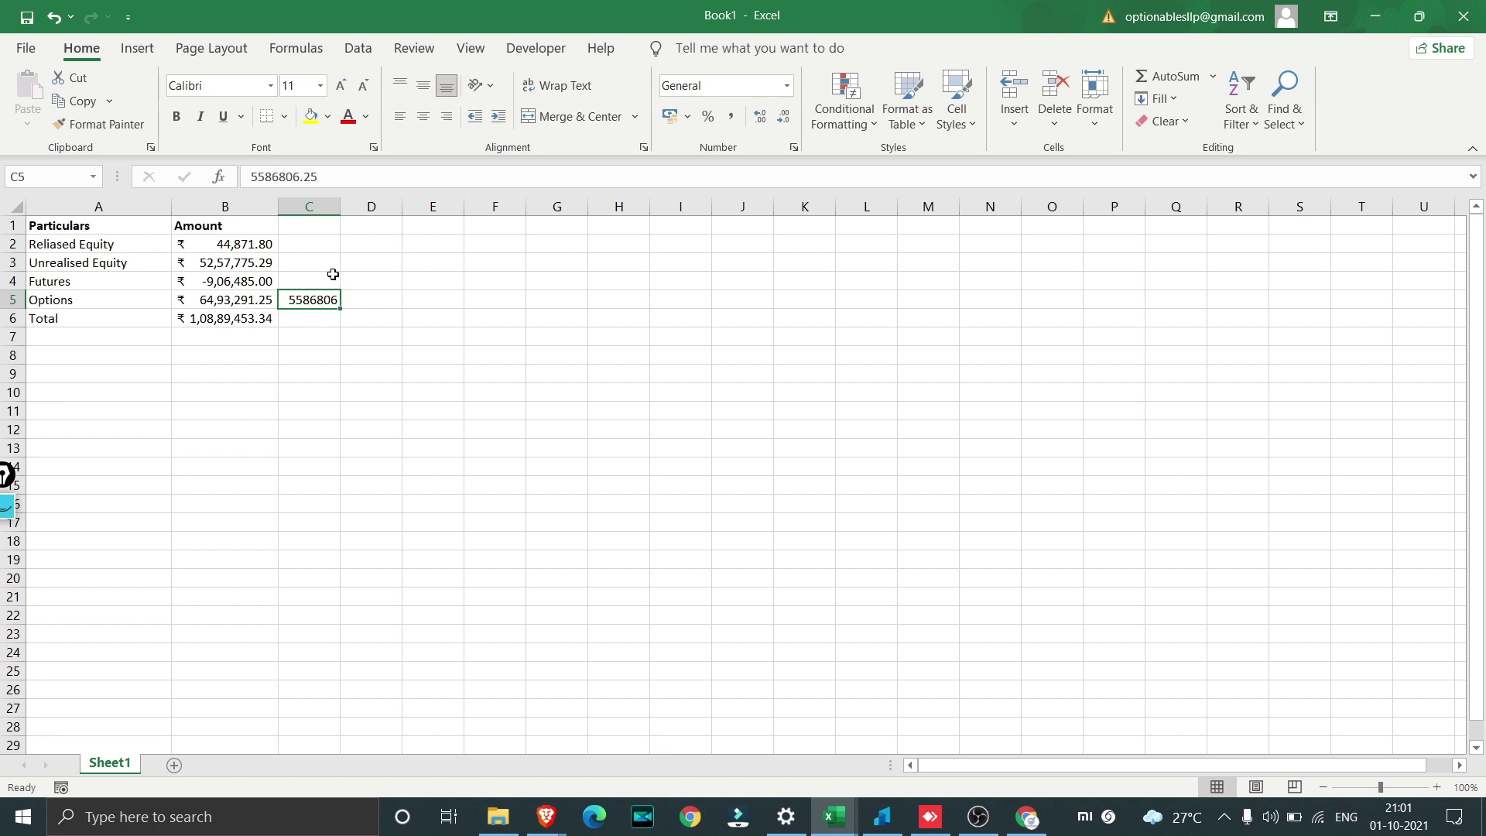
{"action": "left_click", "coordinate": [333, 274]}
{"action": "type", "text": "Total "}
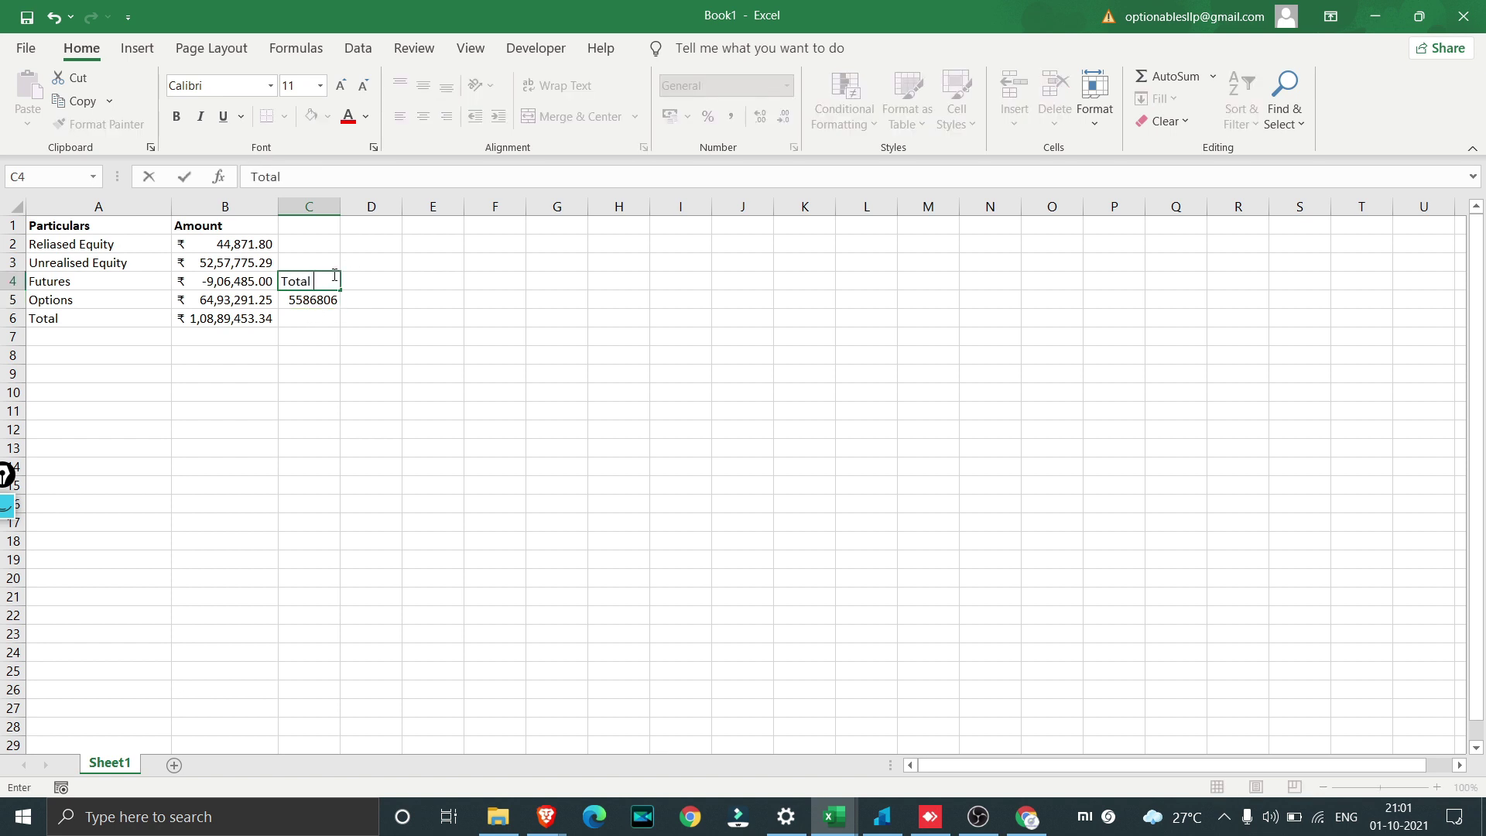
{"action": "type", "text": "F&O"}
{"action": "left_click", "coordinate": [305, 555]}
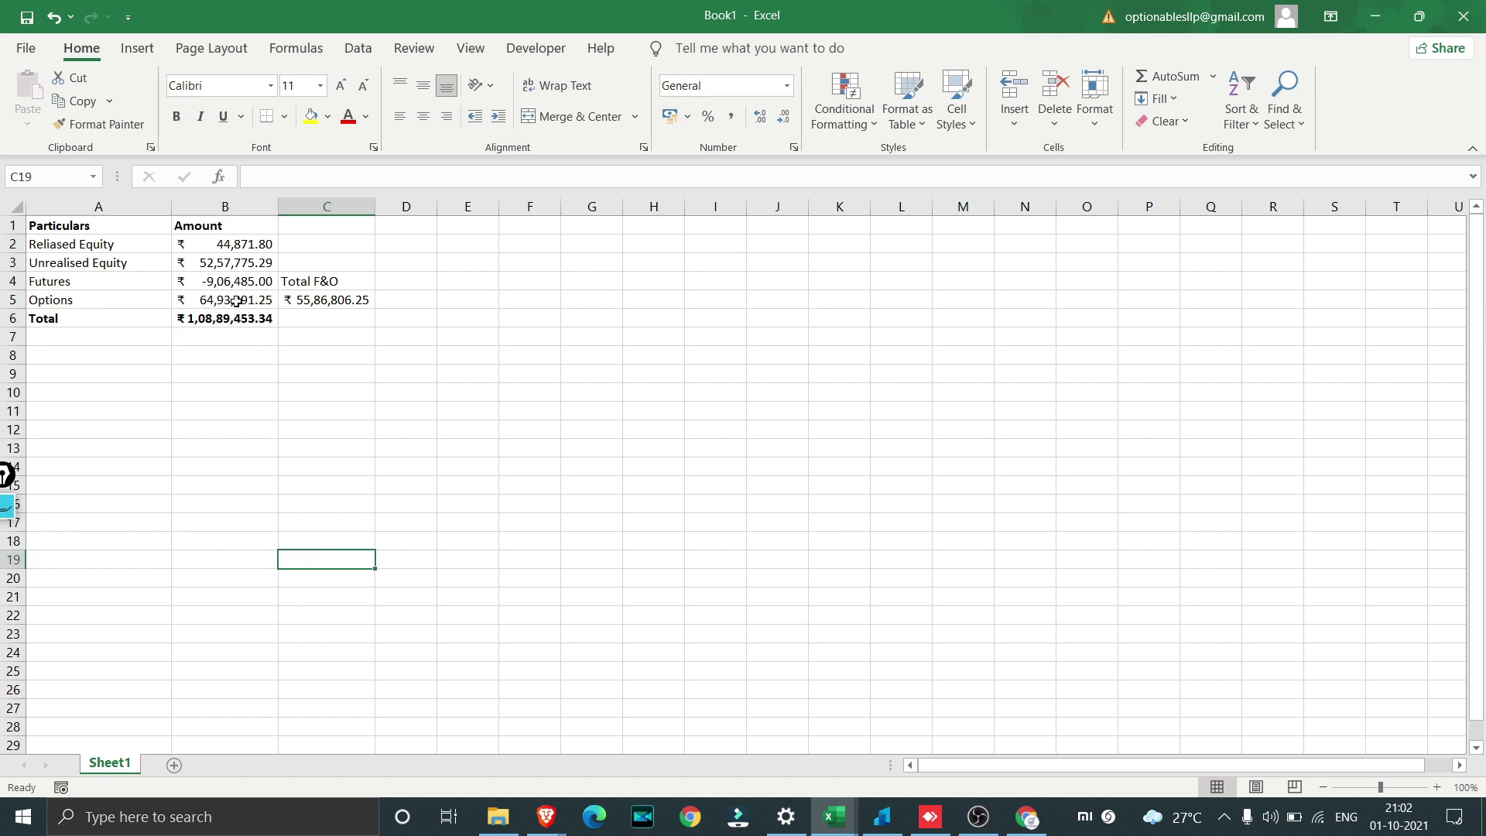
{"action": "left_click", "coordinate": [253, 338]}
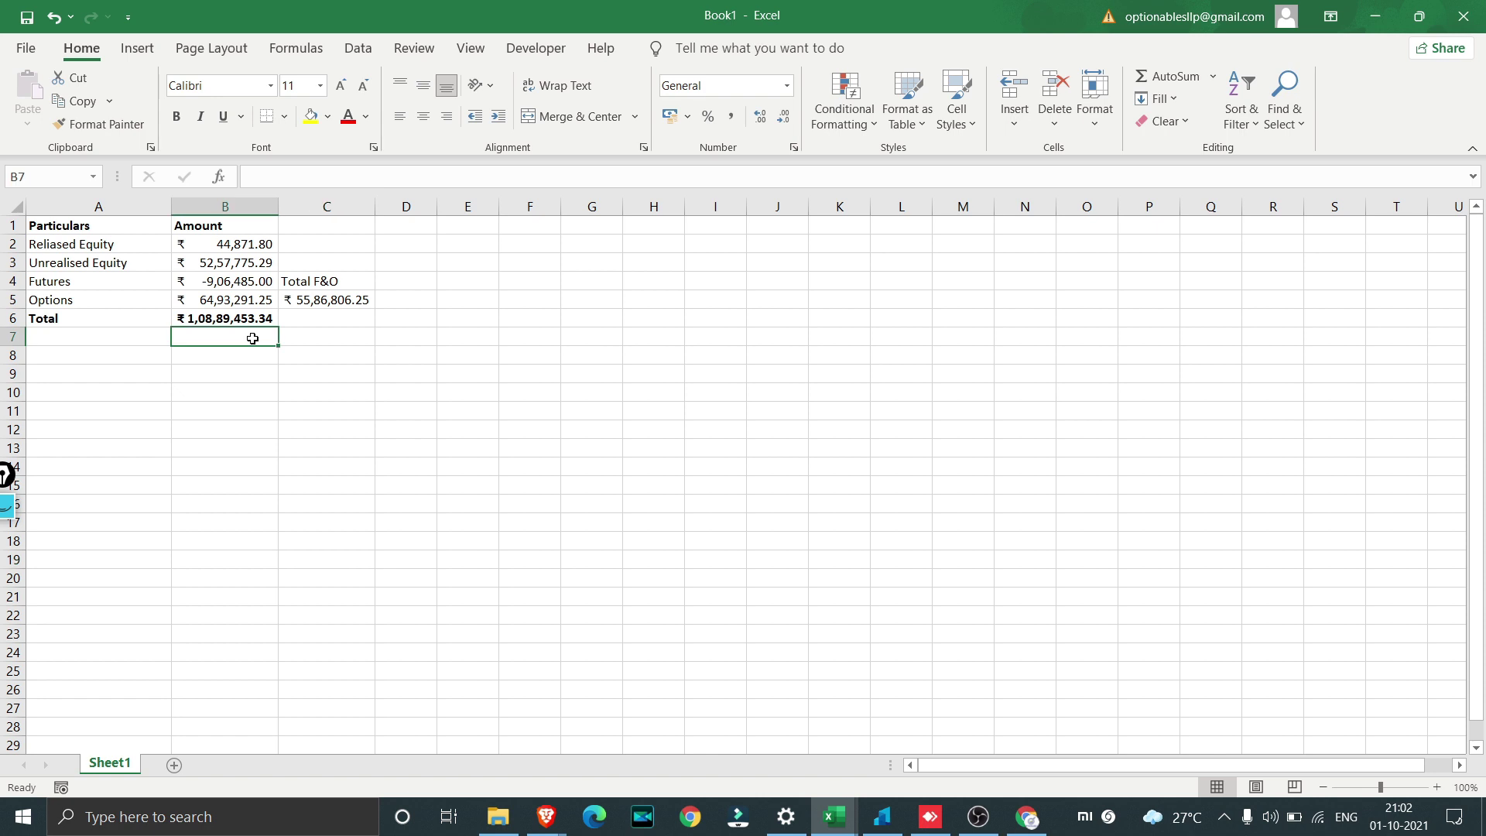
{"action": "key", "text": "Return"}
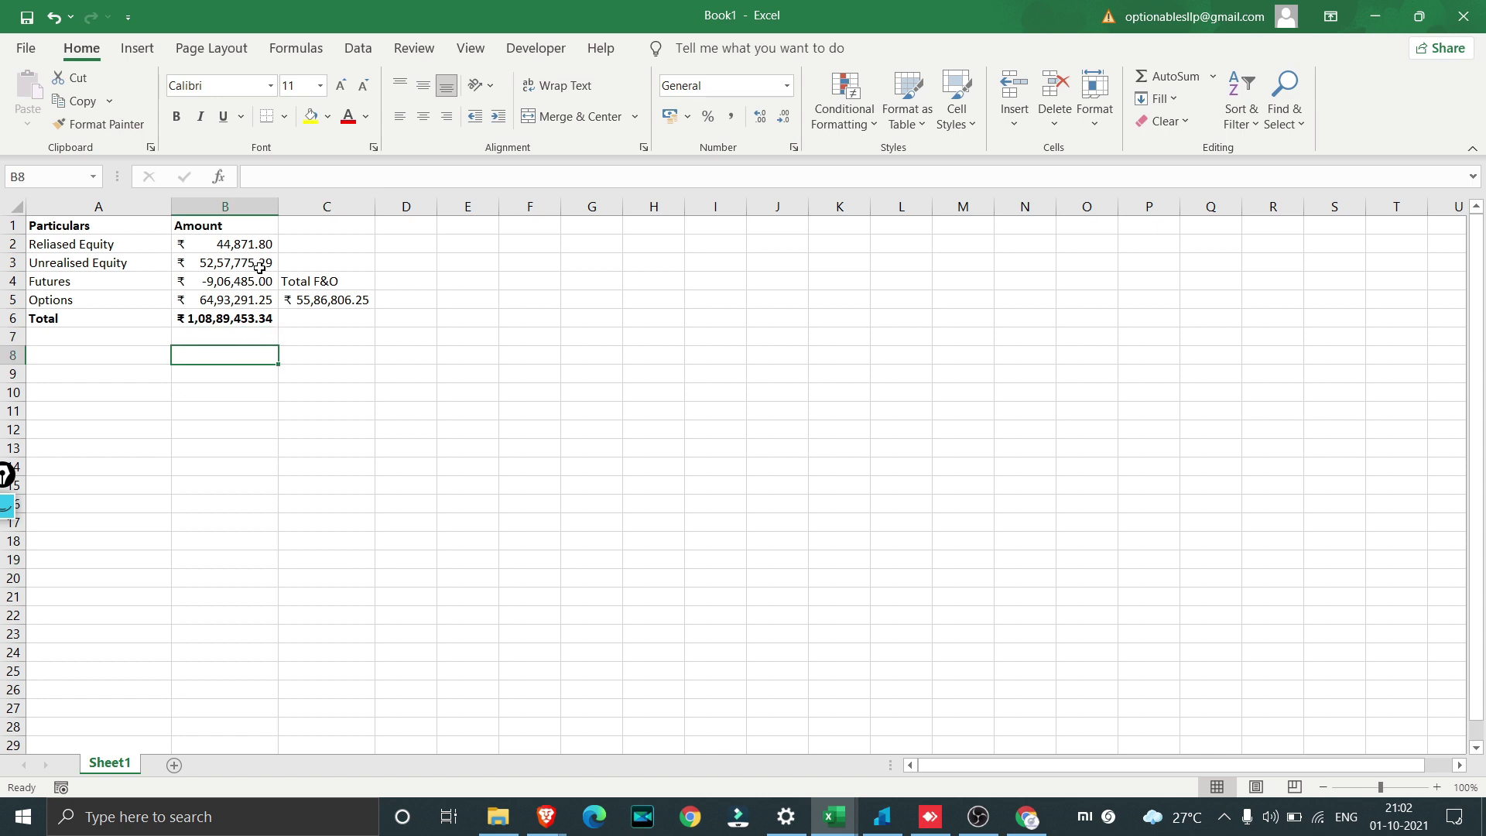
{"action": "left_click", "coordinate": [262, 270]}
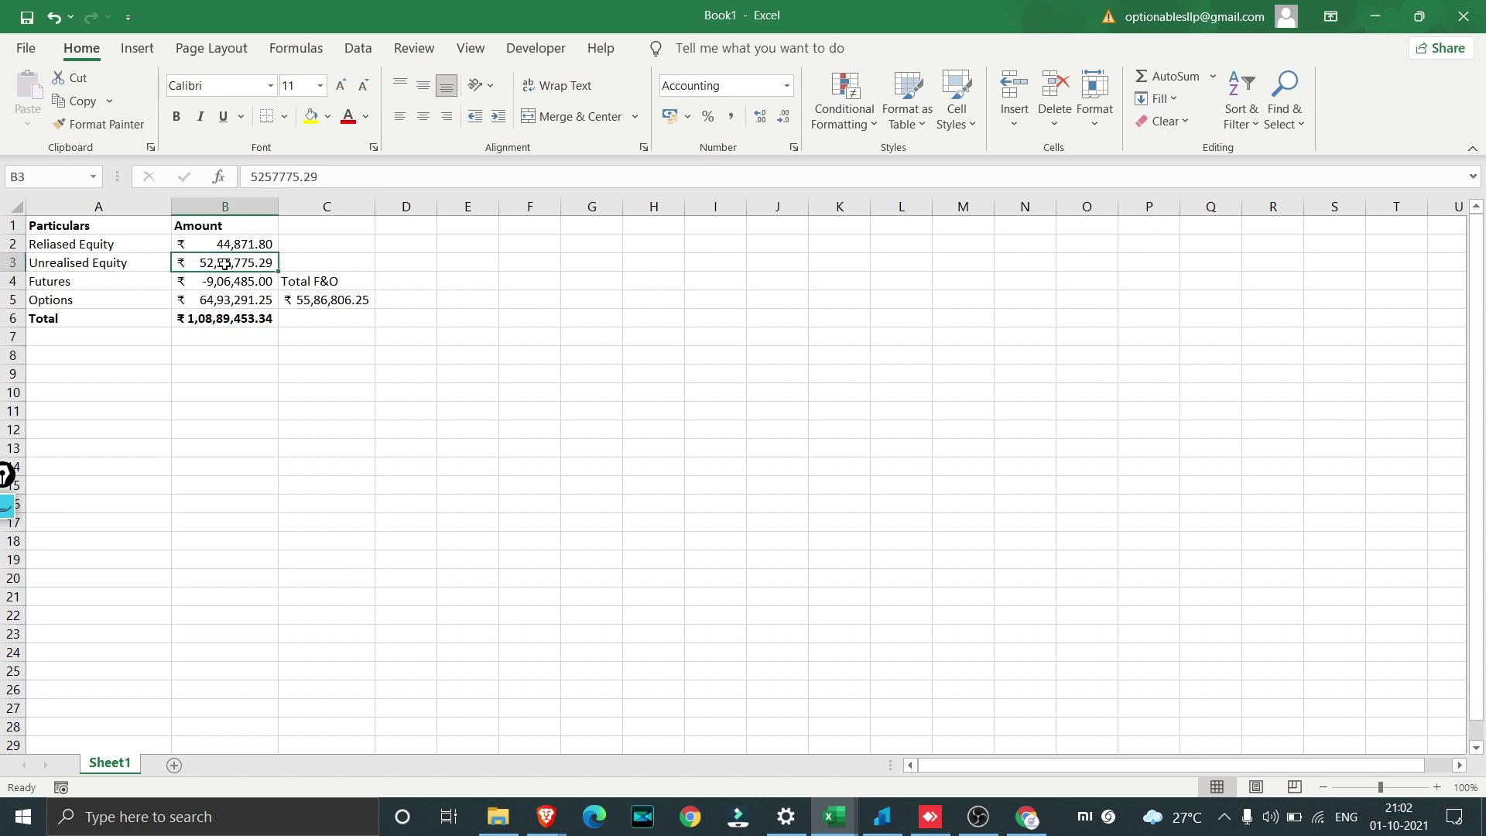
{"action": "left_click_drag", "start_coordinate": [261, 270], "coordinate": [246, 246]}
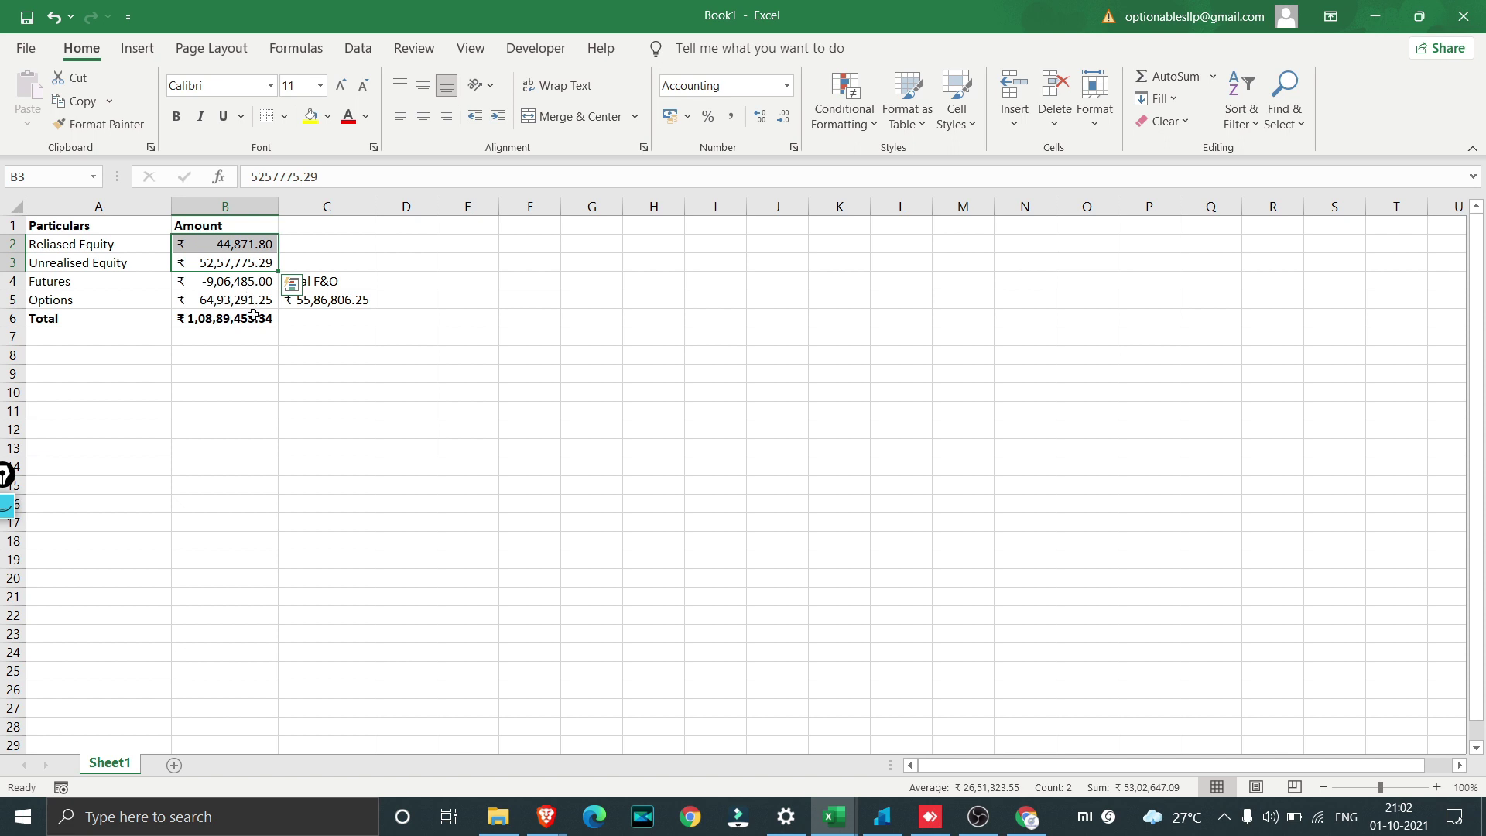
{"action": "left_click", "coordinate": [219, 302]}
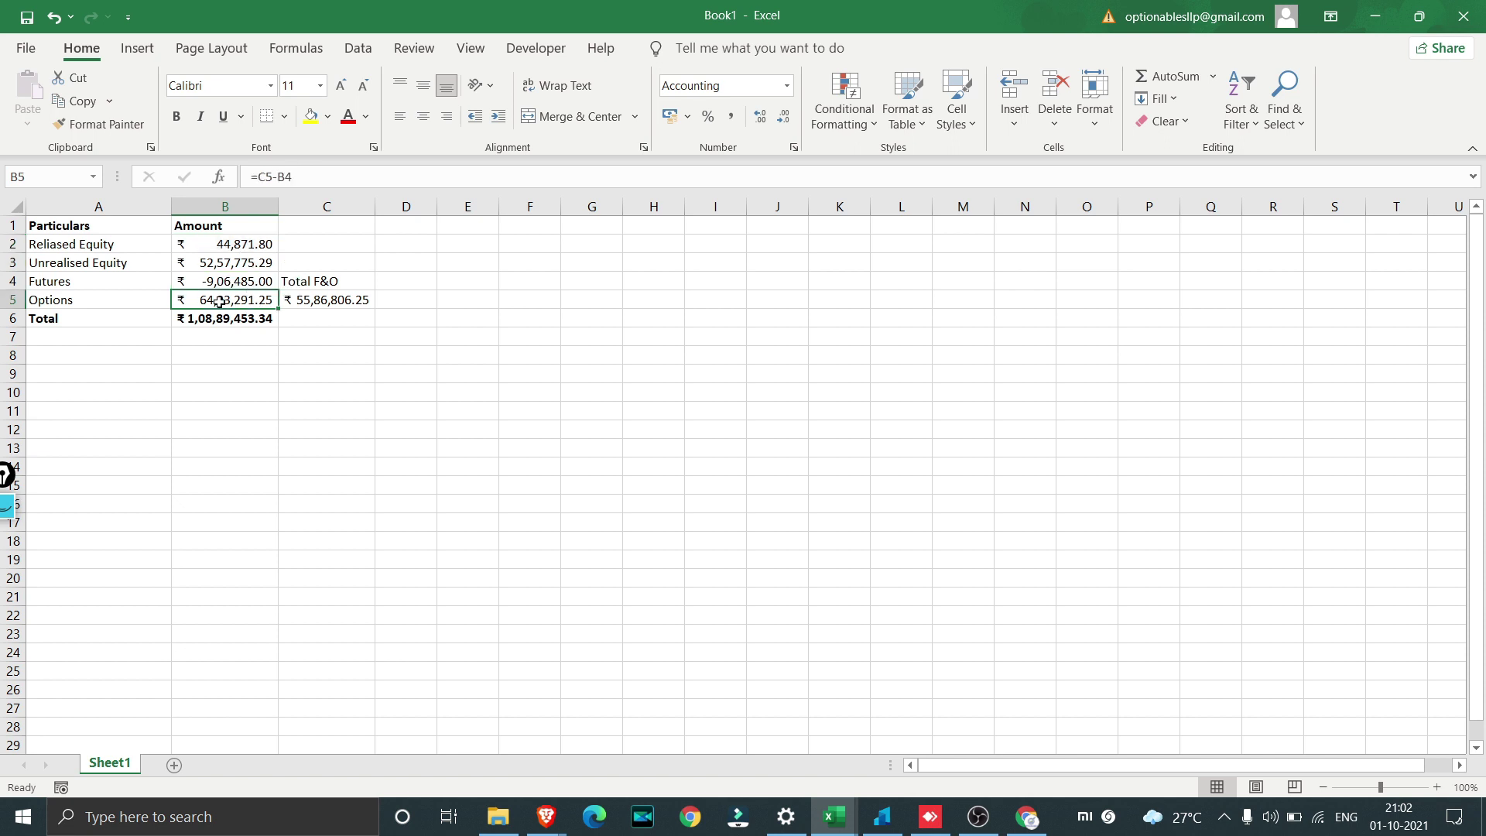
{"action": "left_click", "coordinate": [233, 278]}
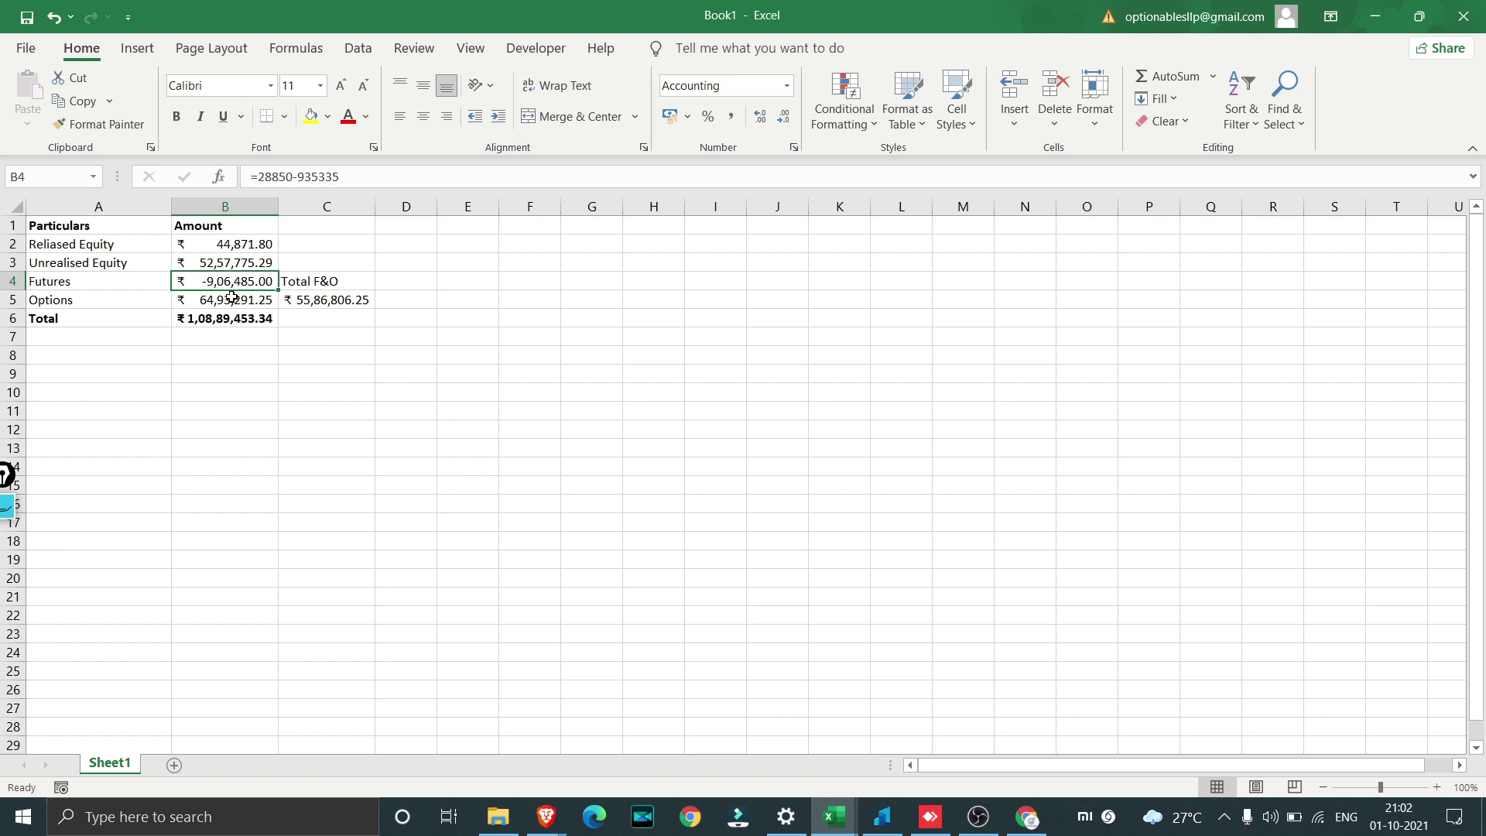
{"action": "left_click", "coordinate": [238, 300]}
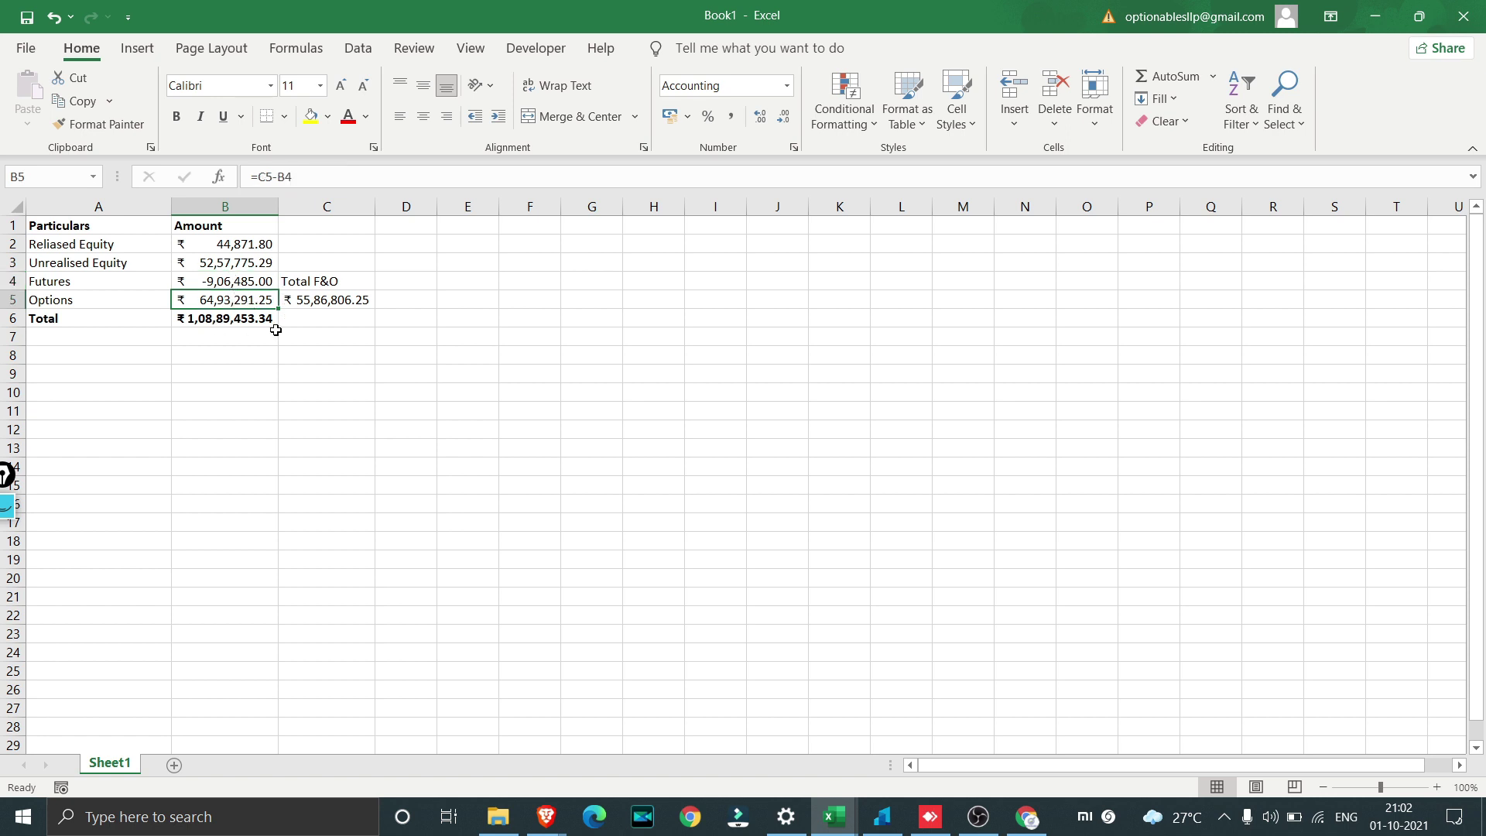
Enter =B5/3 in E5, giving a monthly Options figure of ₹21,64,430.42.
{"action": "left_click", "coordinate": [478, 304]}
{"action": "type", "text": "="}
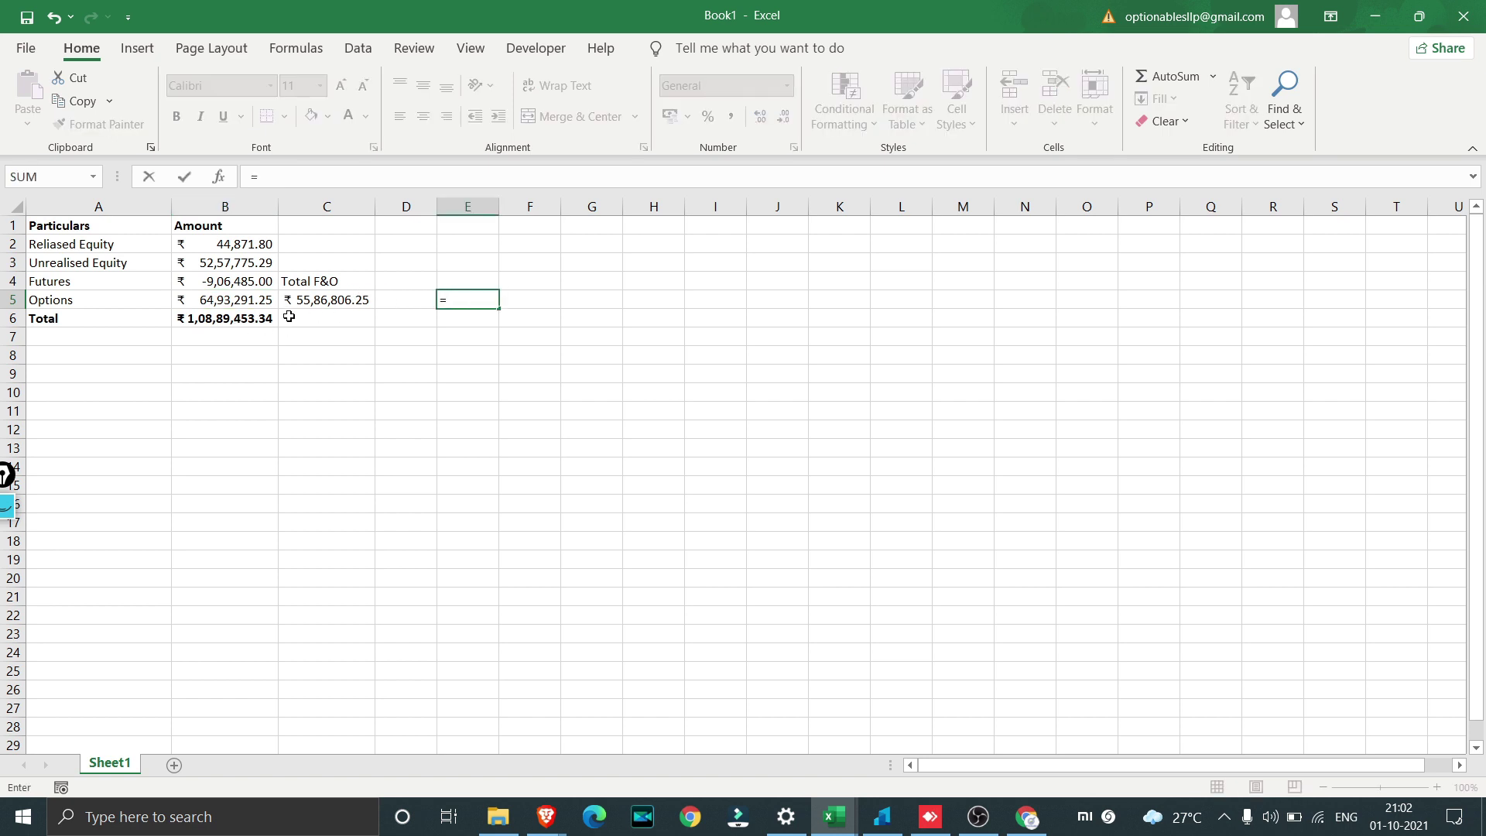
{"action": "left_click", "coordinate": [239, 305]}
{"action": "type", "text": "/3"}
{"action": "key", "text": "Return"}
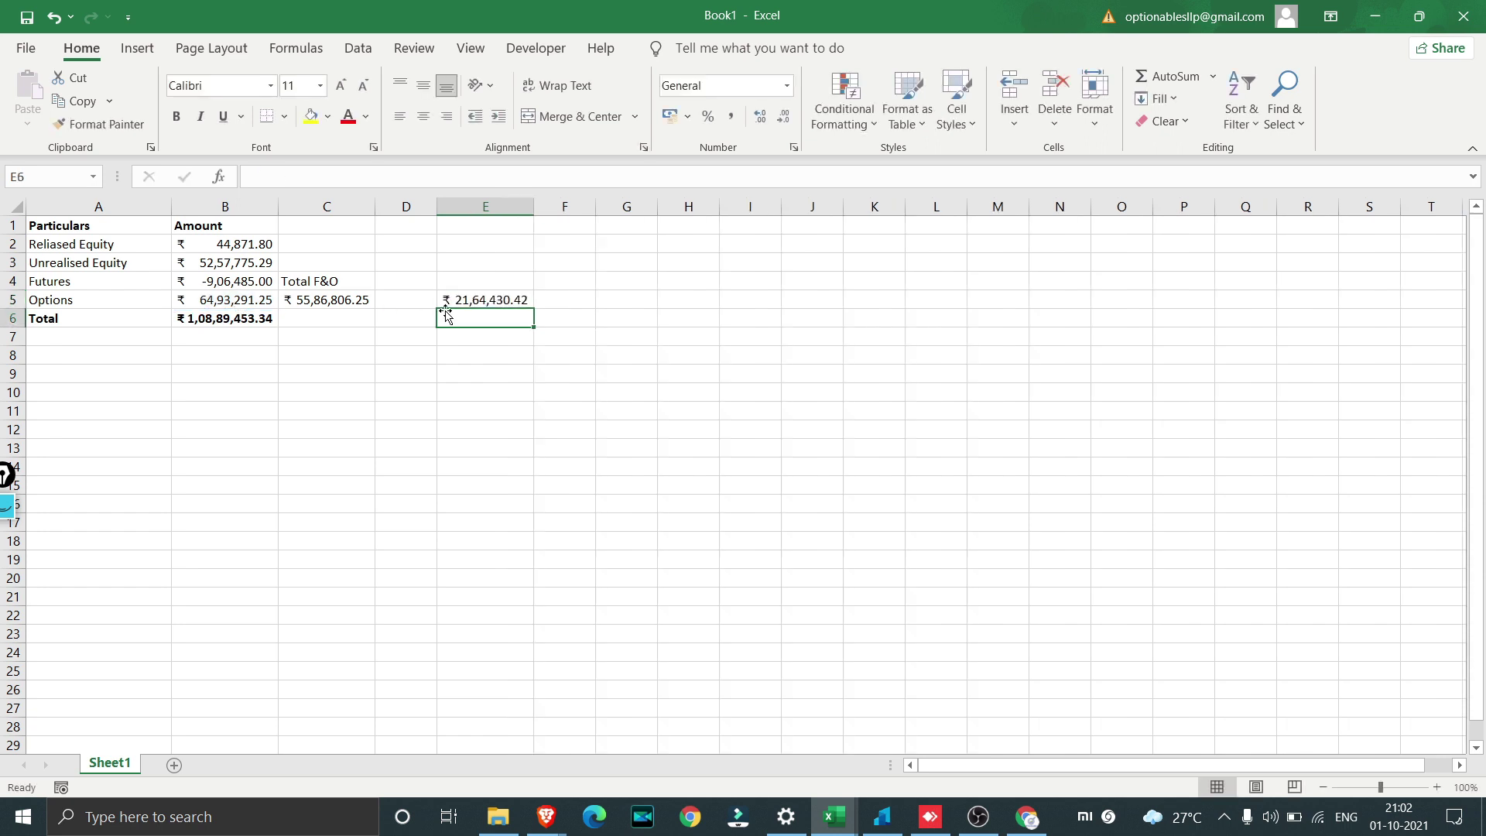
{"action": "left_click", "coordinate": [515, 303]}
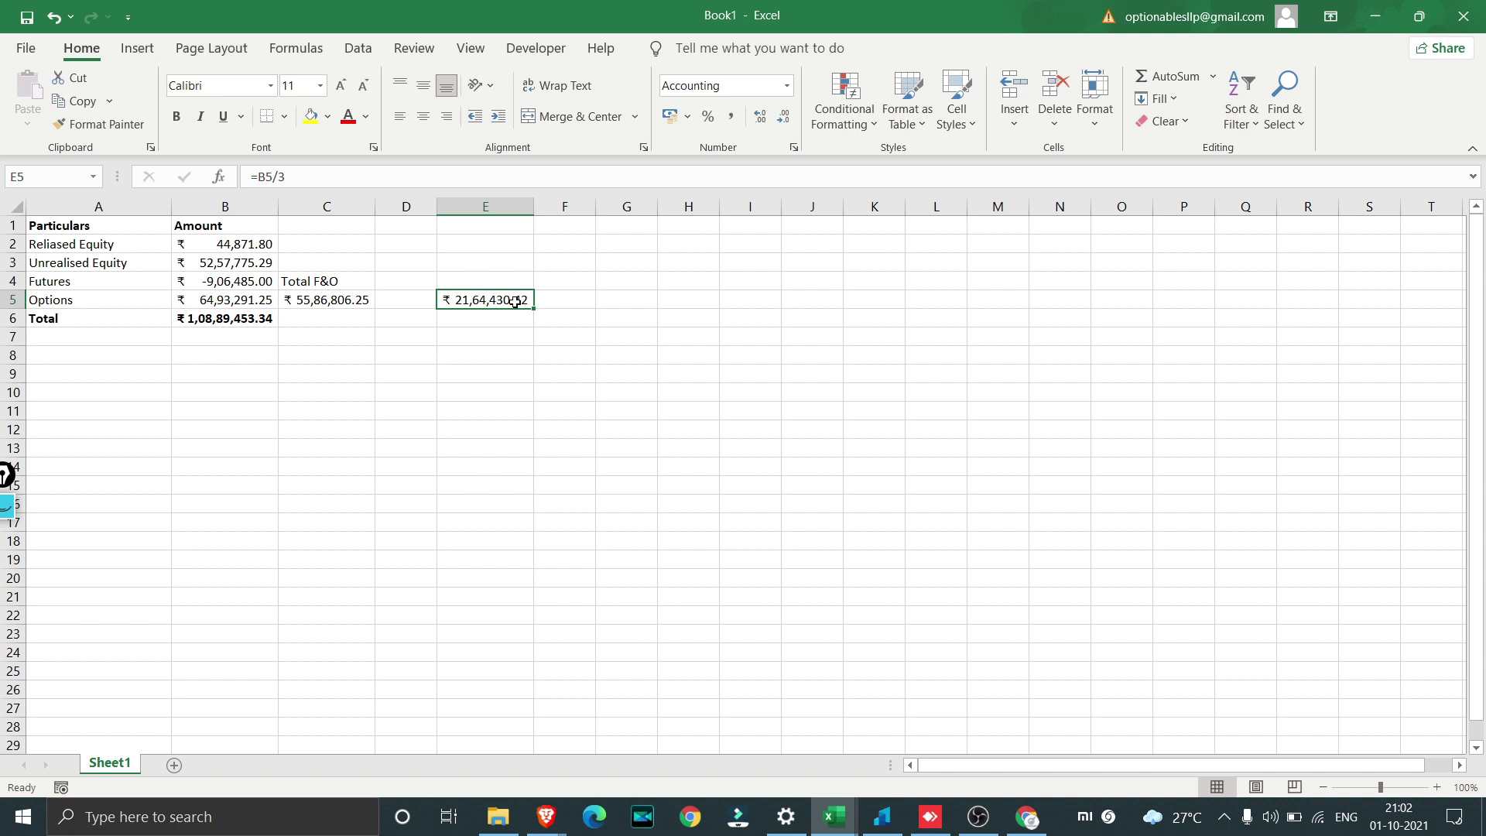
Enter 35000000 capital in E4, and show =E5/E4 in E6 as 6%.
{"action": "left_click", "coordinate": [503, 283]}
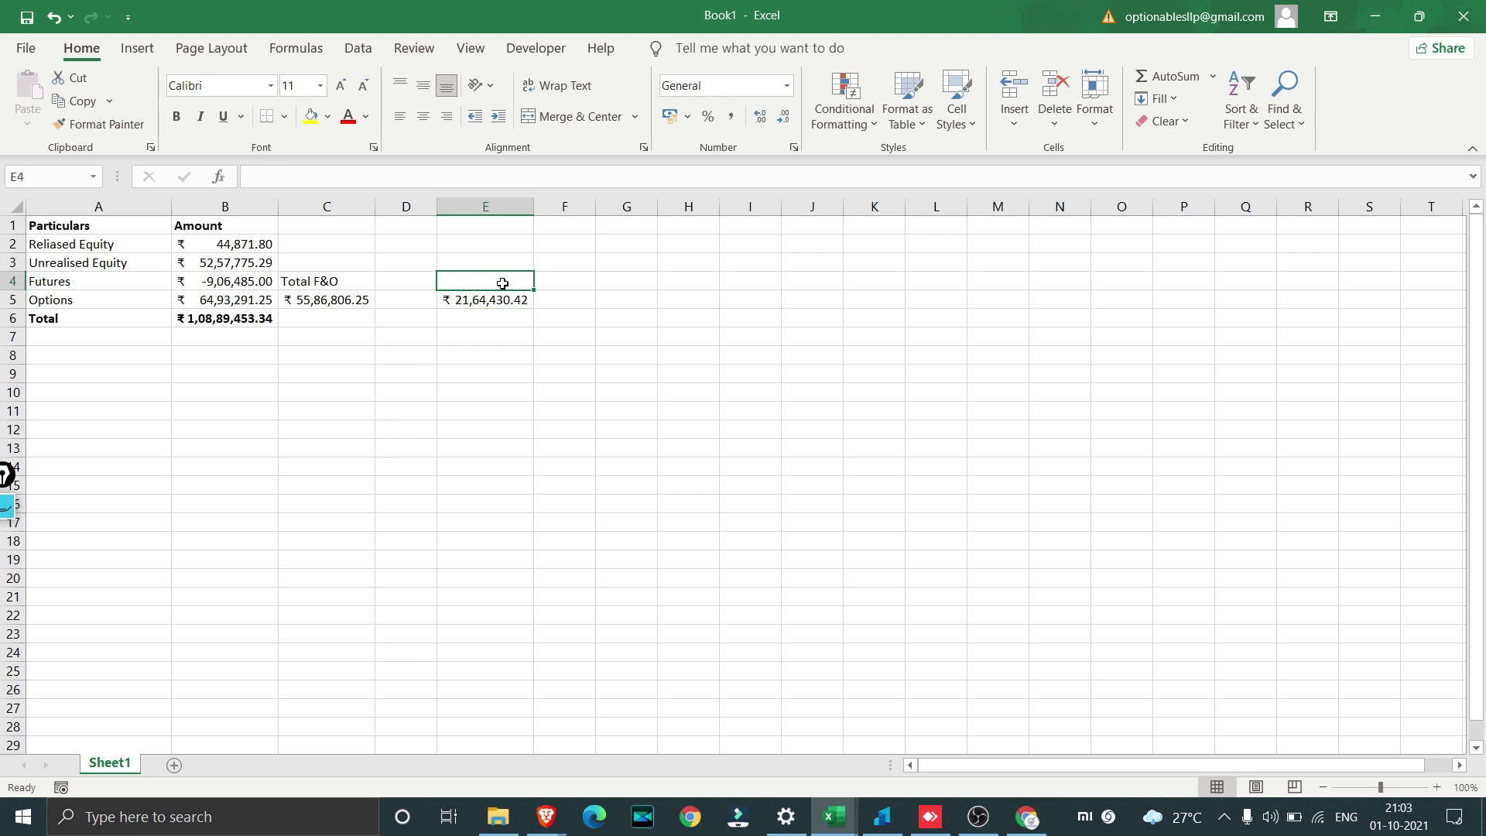
{"action": "type", "text": "3,50,00,000"}
{"action": "key", "text": "Return"}
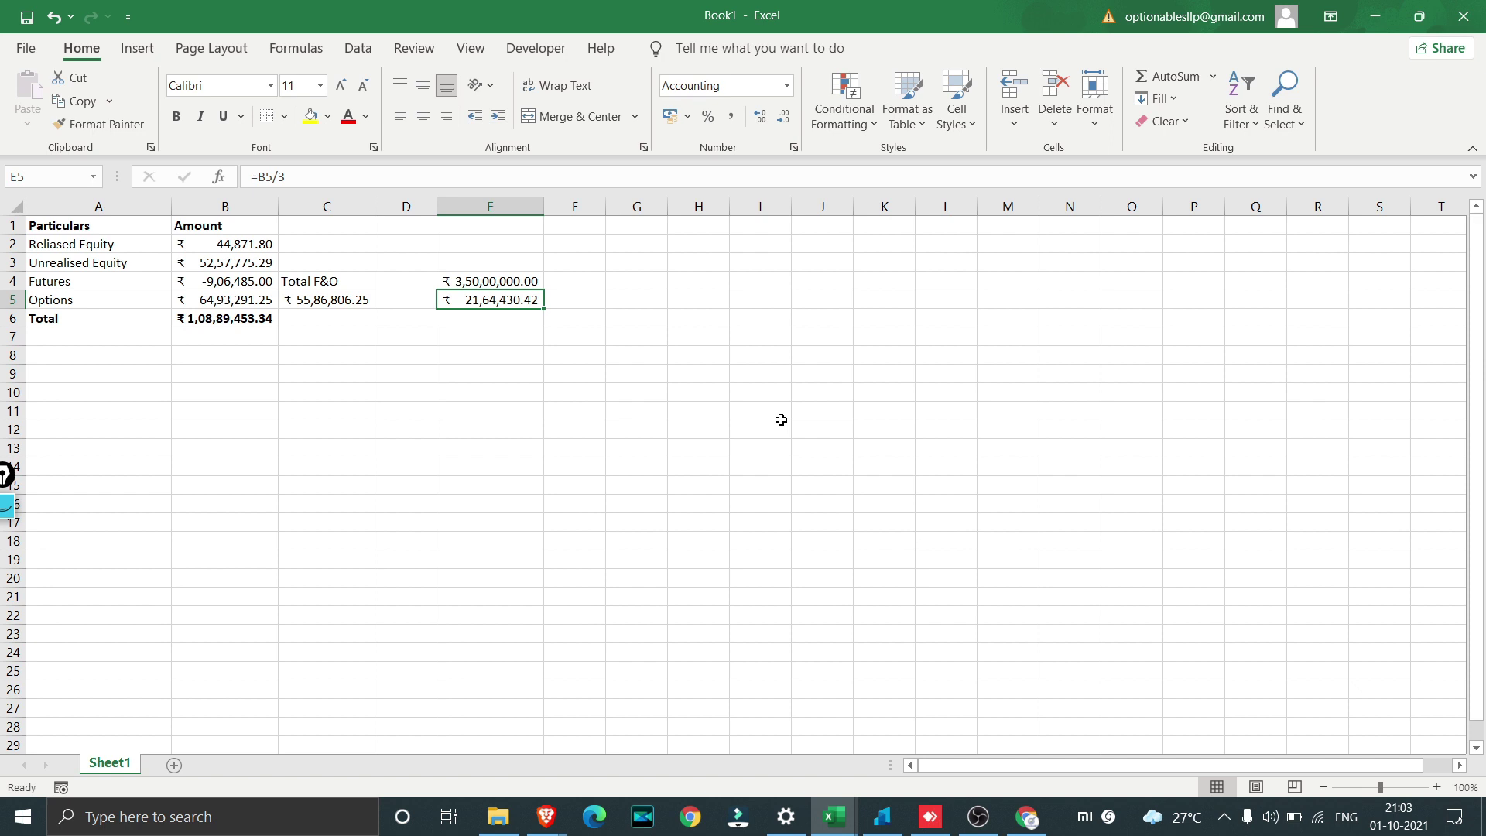
{"action": "key", "text": "Down"}
{"action": "type", "text": "="}
{"action": "key", "text": "Up"}
{"action": "type", "text": "/"}
{"action": "key", "text": "Up"}
{"action": "key", "text": "Up"}
{"action": "key", "text": "Return"}
{"action": "left_click", "coordinate": [529, 318]}
{"action": "left_click", "coordinate": [708, 119]}
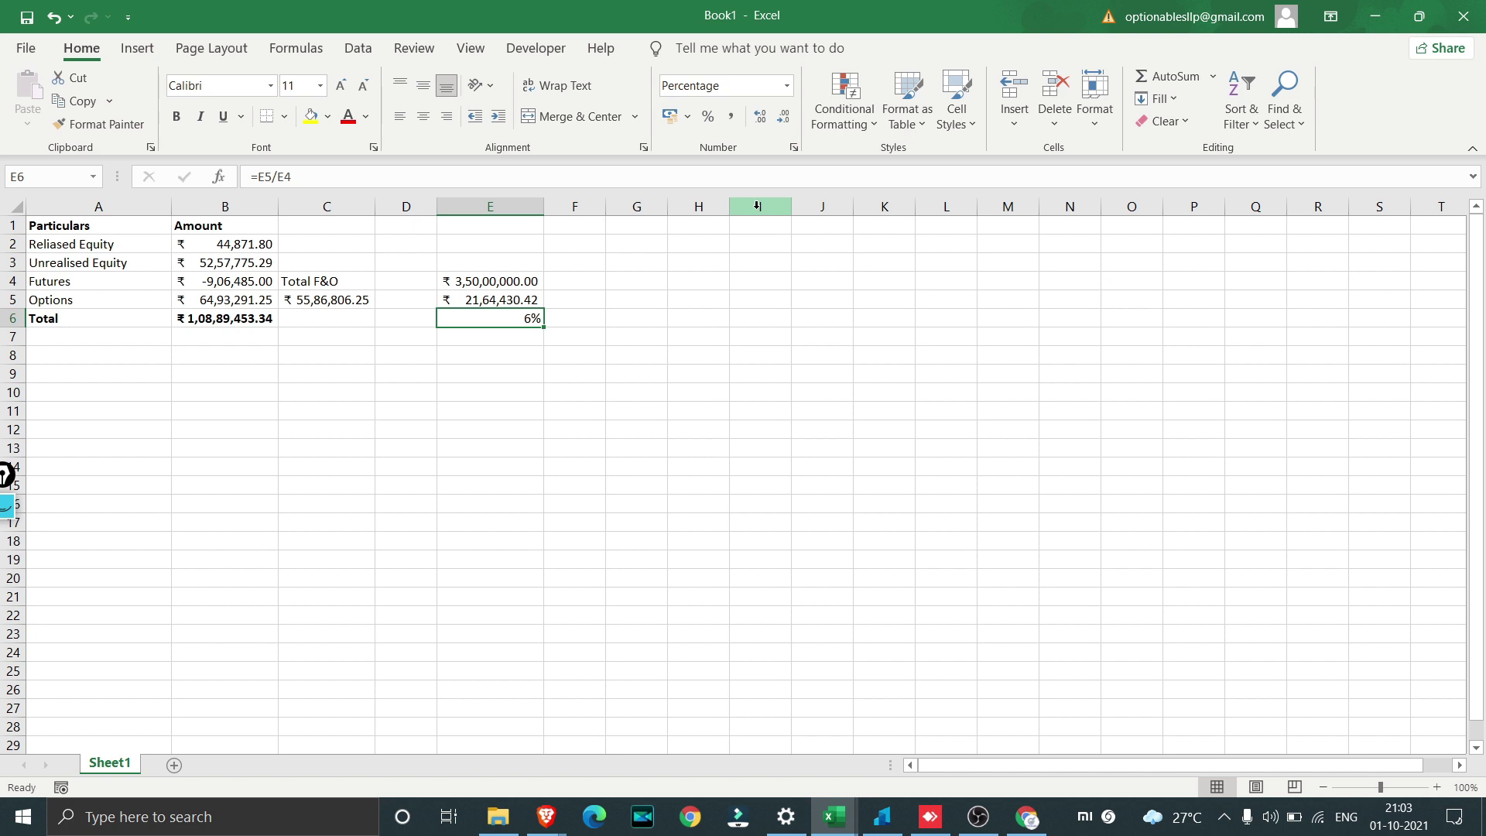
Enter =B5/E4 in F6, formatted as a two-decimal percentage showing 18.55%.
{"action": "left_click", "coordinate": [581, 318]}
{"action": "type", "text": "="}
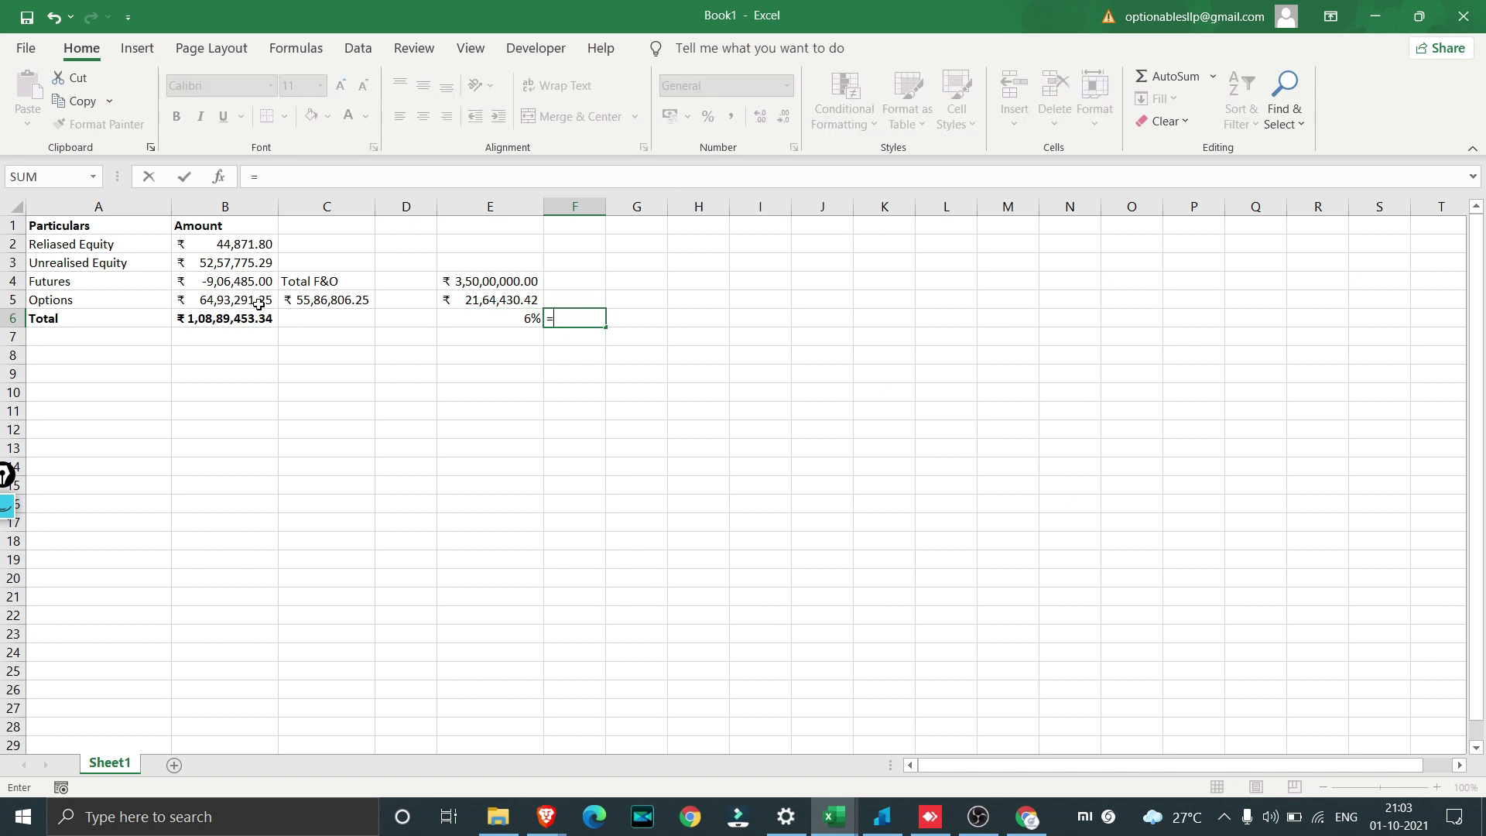
{"action": "left_click", "coordinate": [253, 299]}
{"action": "type", "text": "/"}
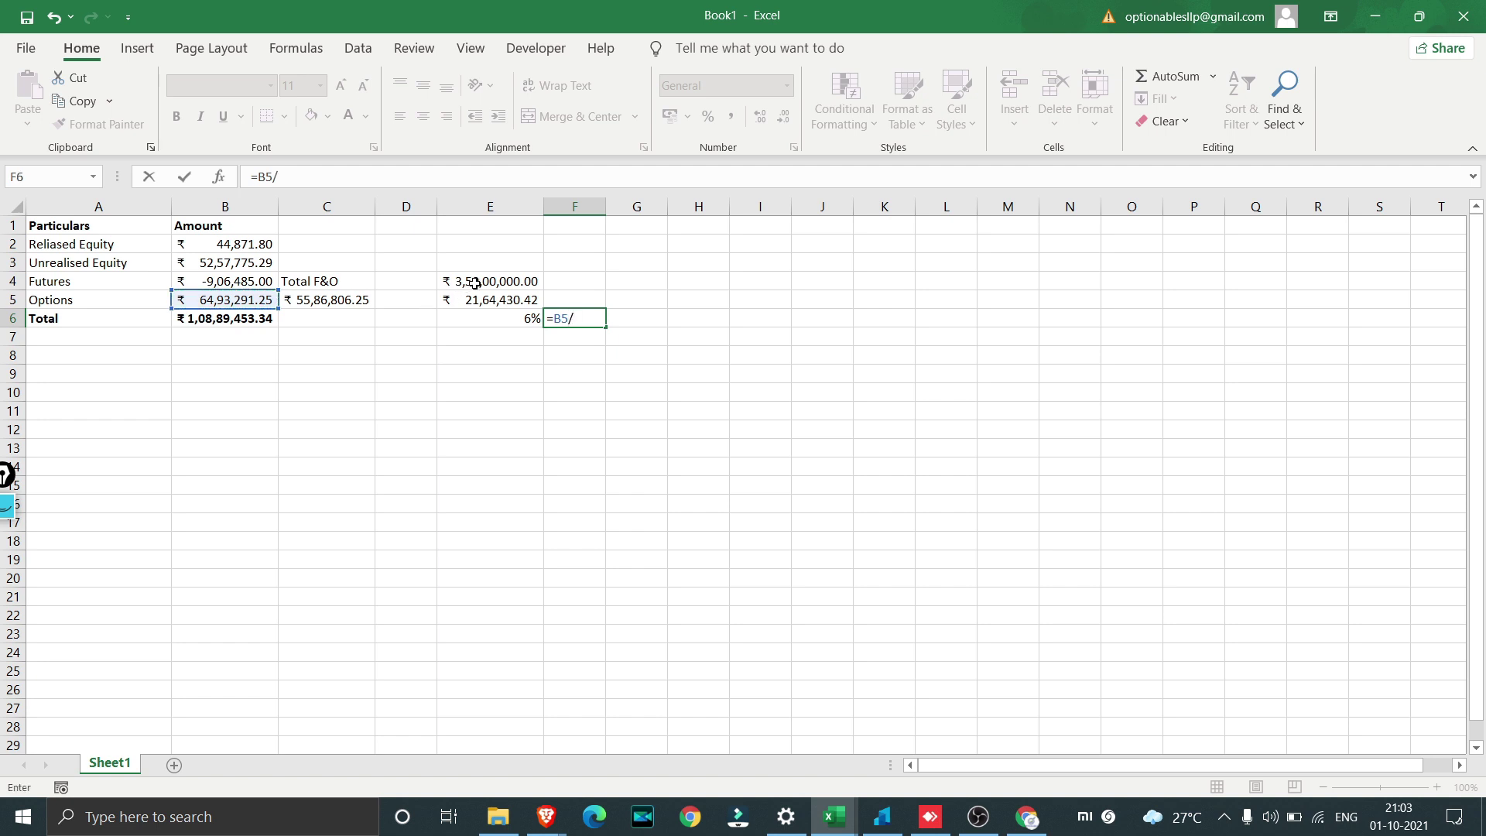
{"action": "left_click", "coordinate": [475, 284]}
{"action": "key", "text": "Return"}
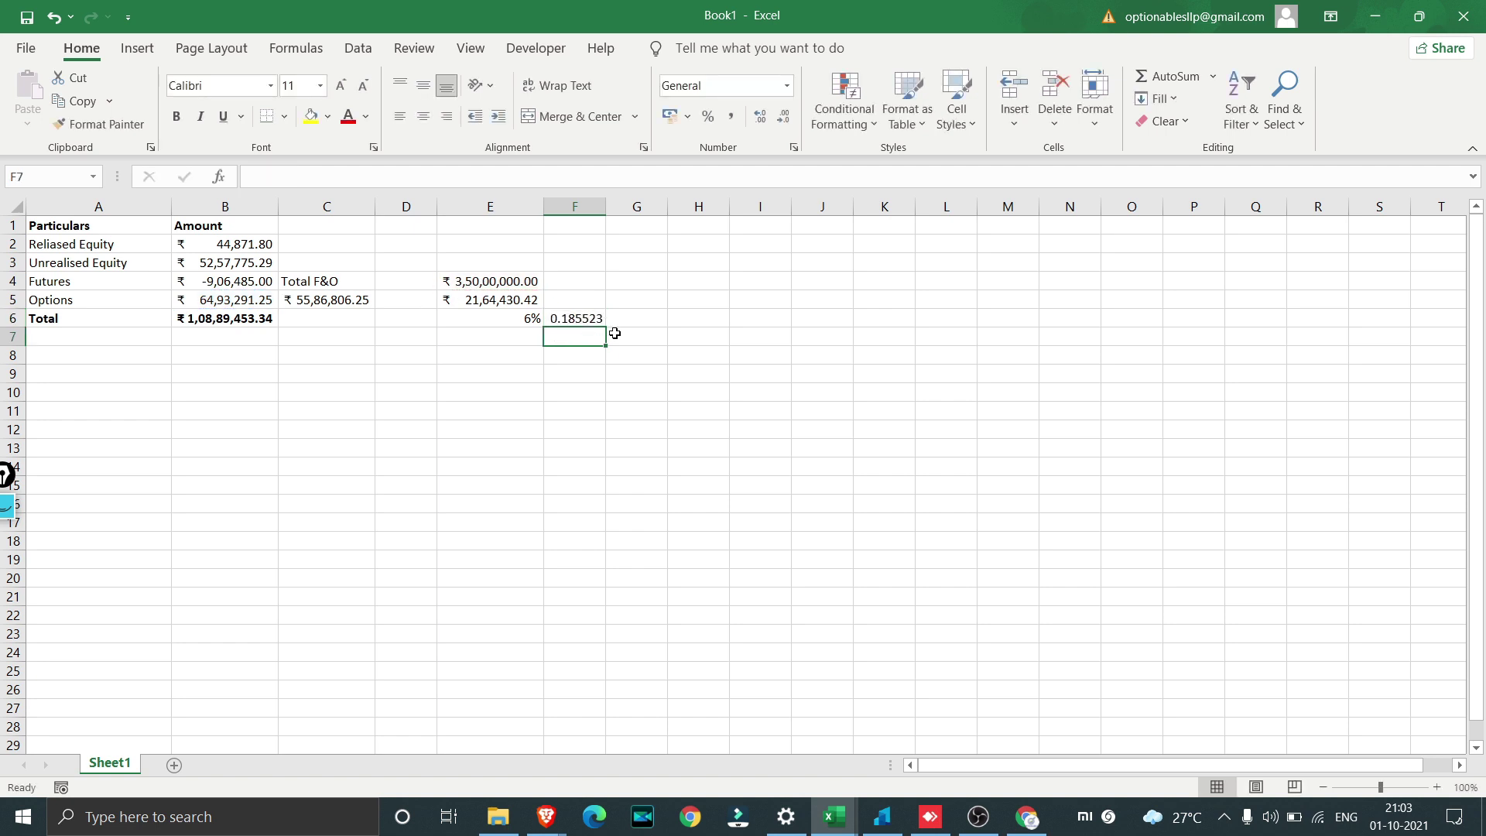
{"action": "left_click", "coordinate": [589, 321]}
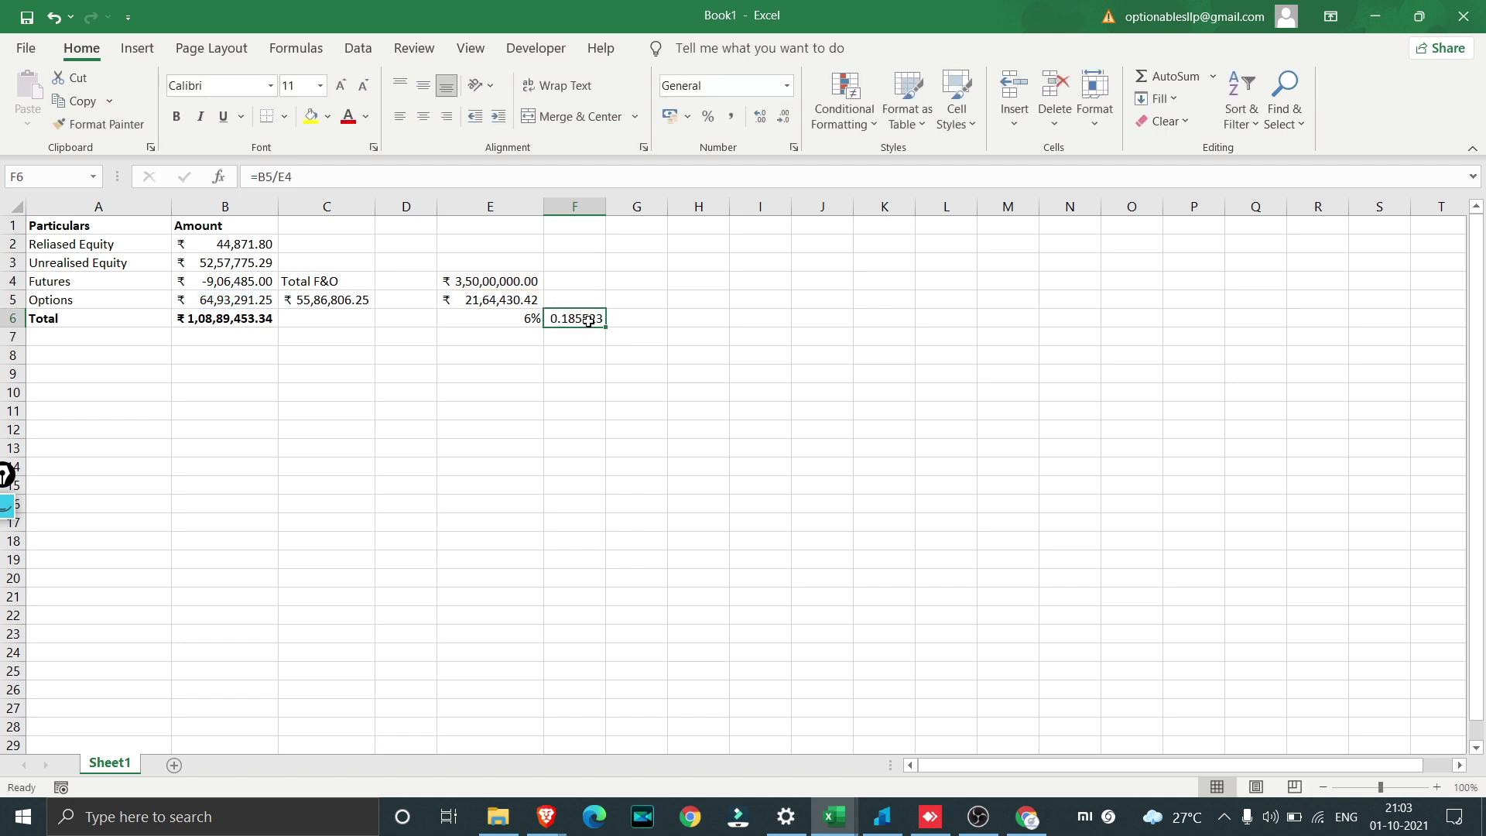
{"action": "left_click", "coordinate": [706, 117]}
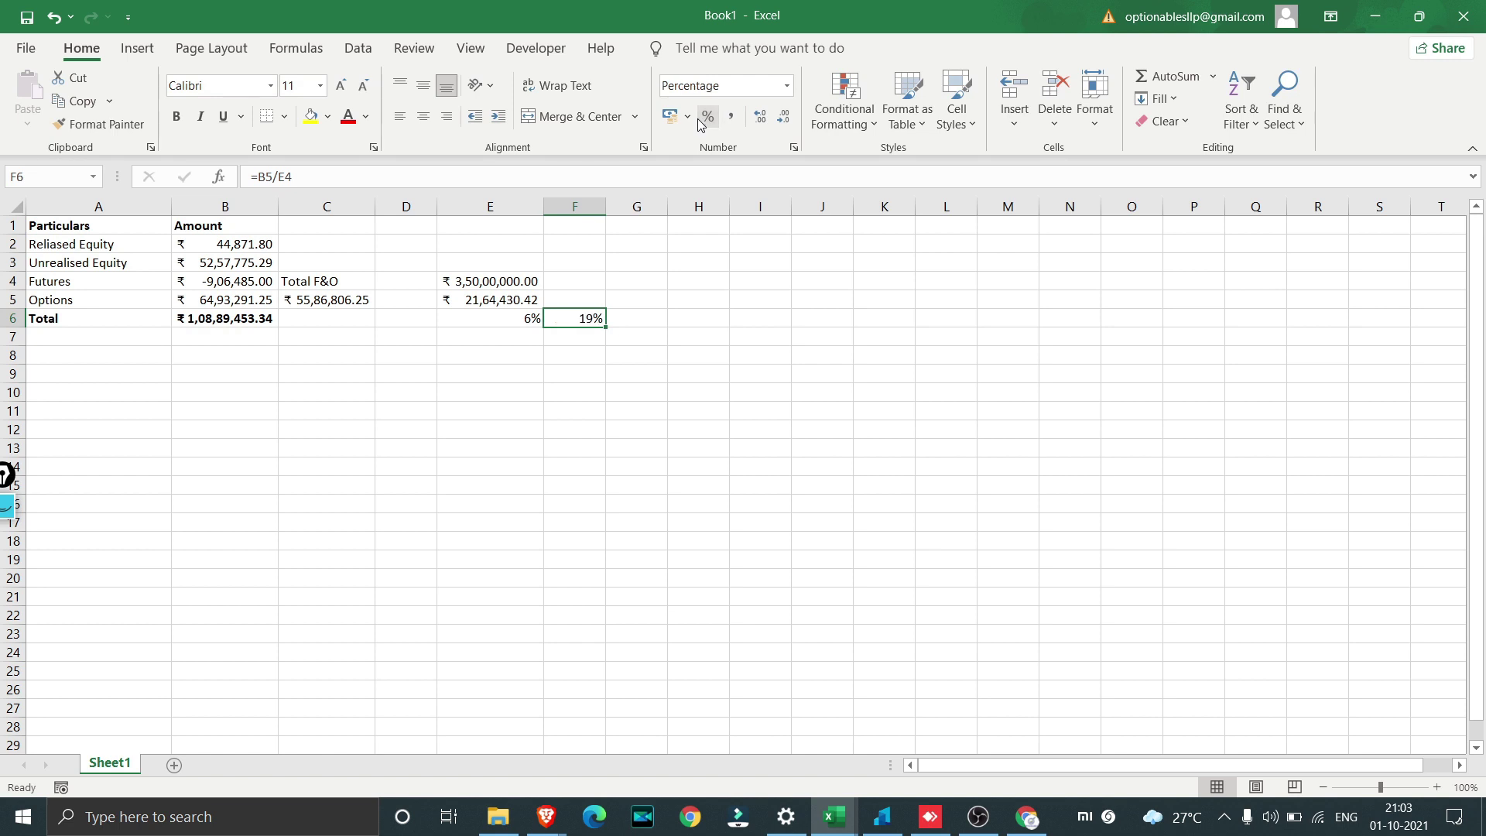
{"action": "double_click", "coordinate": [760, 117]}
{"action": "left_click", "coordinate": [116, 358]}
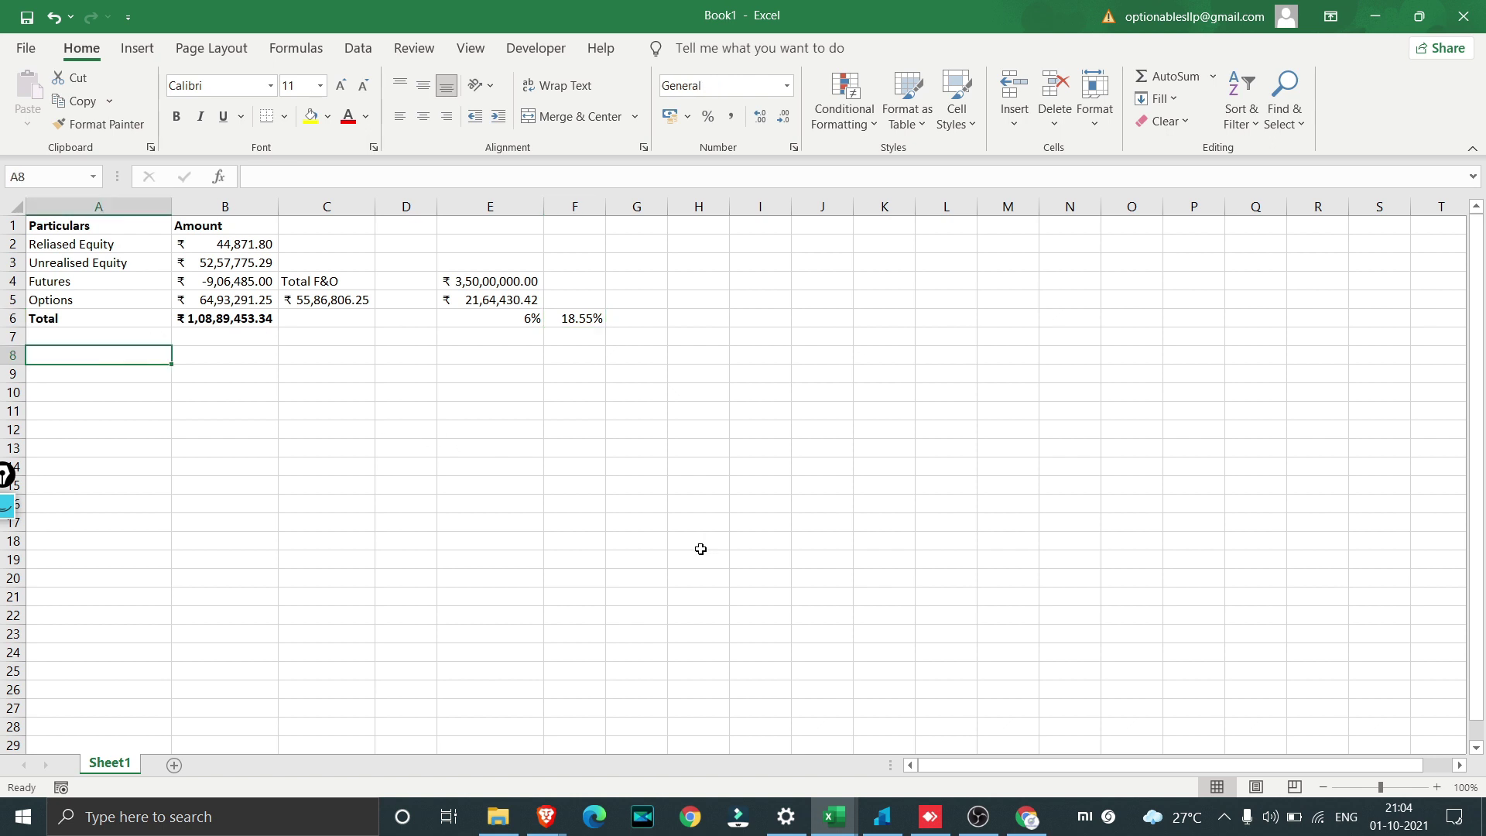
{"action": "mouse_move", "coordinate": [1027, 817]}
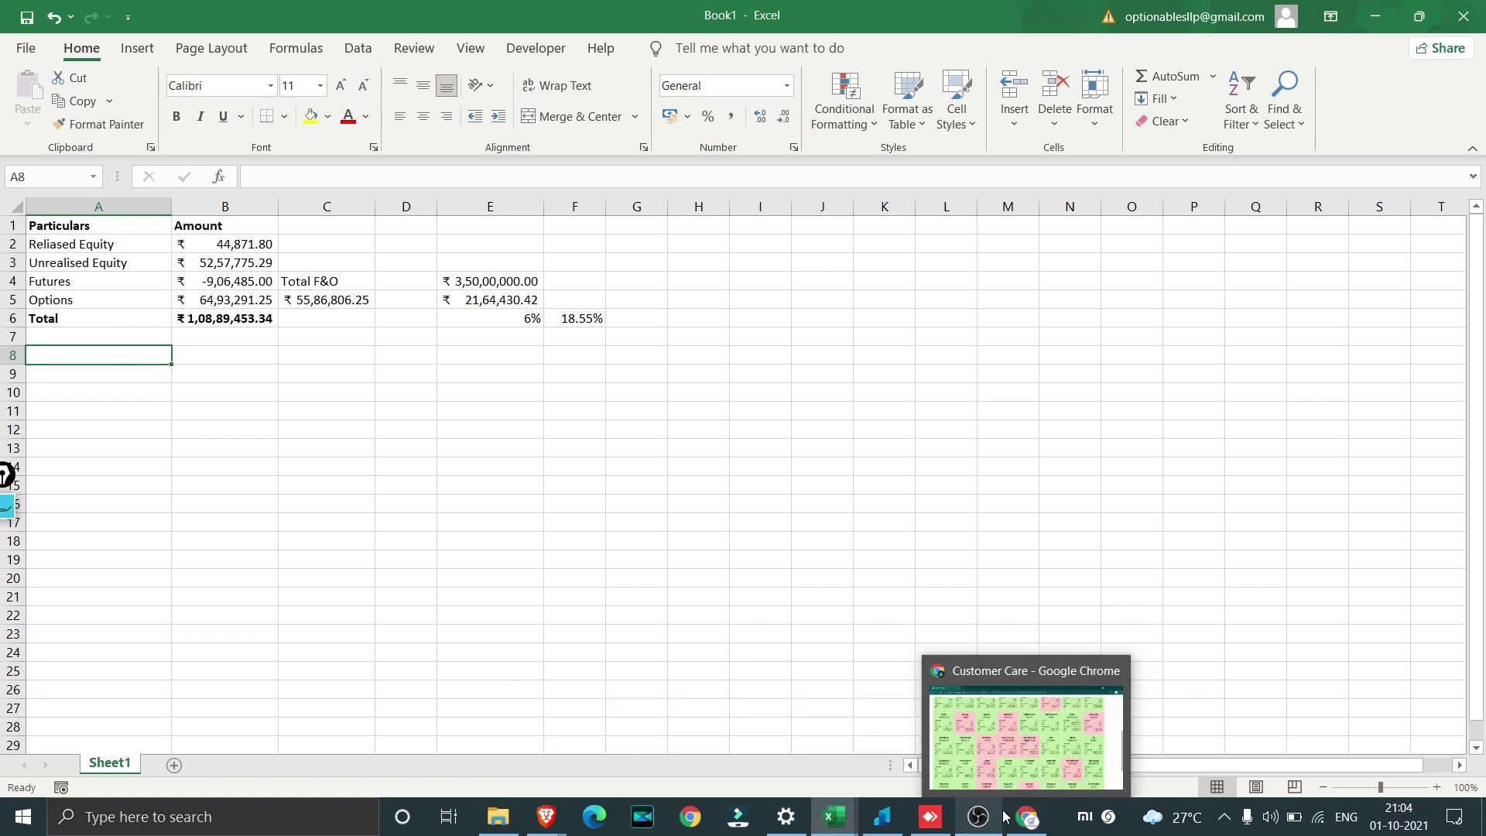
{"action": "left_click", "coordinate": [1034, 825]}
{"action": "scroll", "coordinate": [465, 580], "scroll_direction": "up", "scroll_amount": 5}
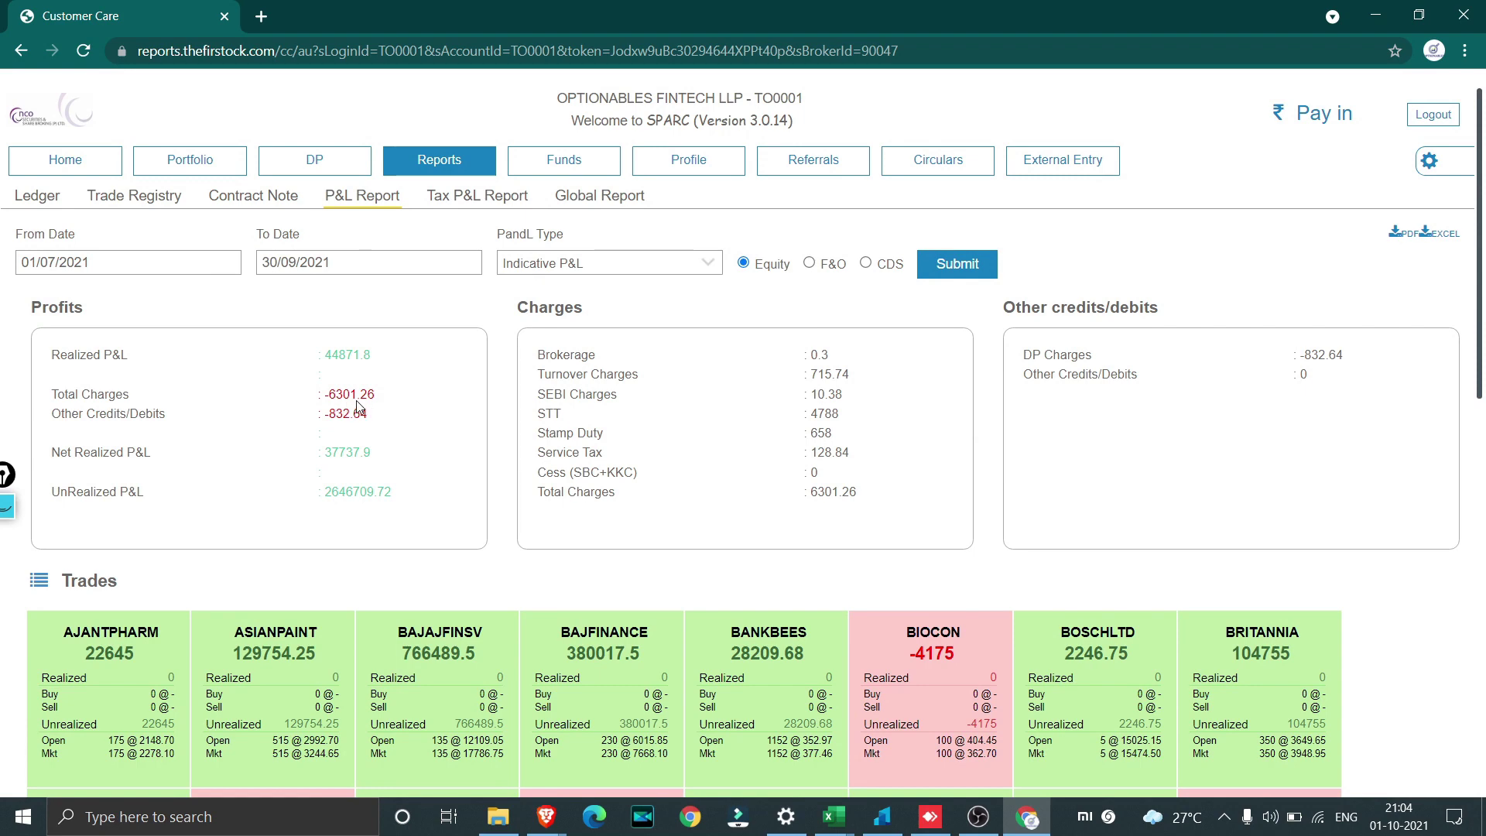
{"action": "key", "text": "alt+Tab"}
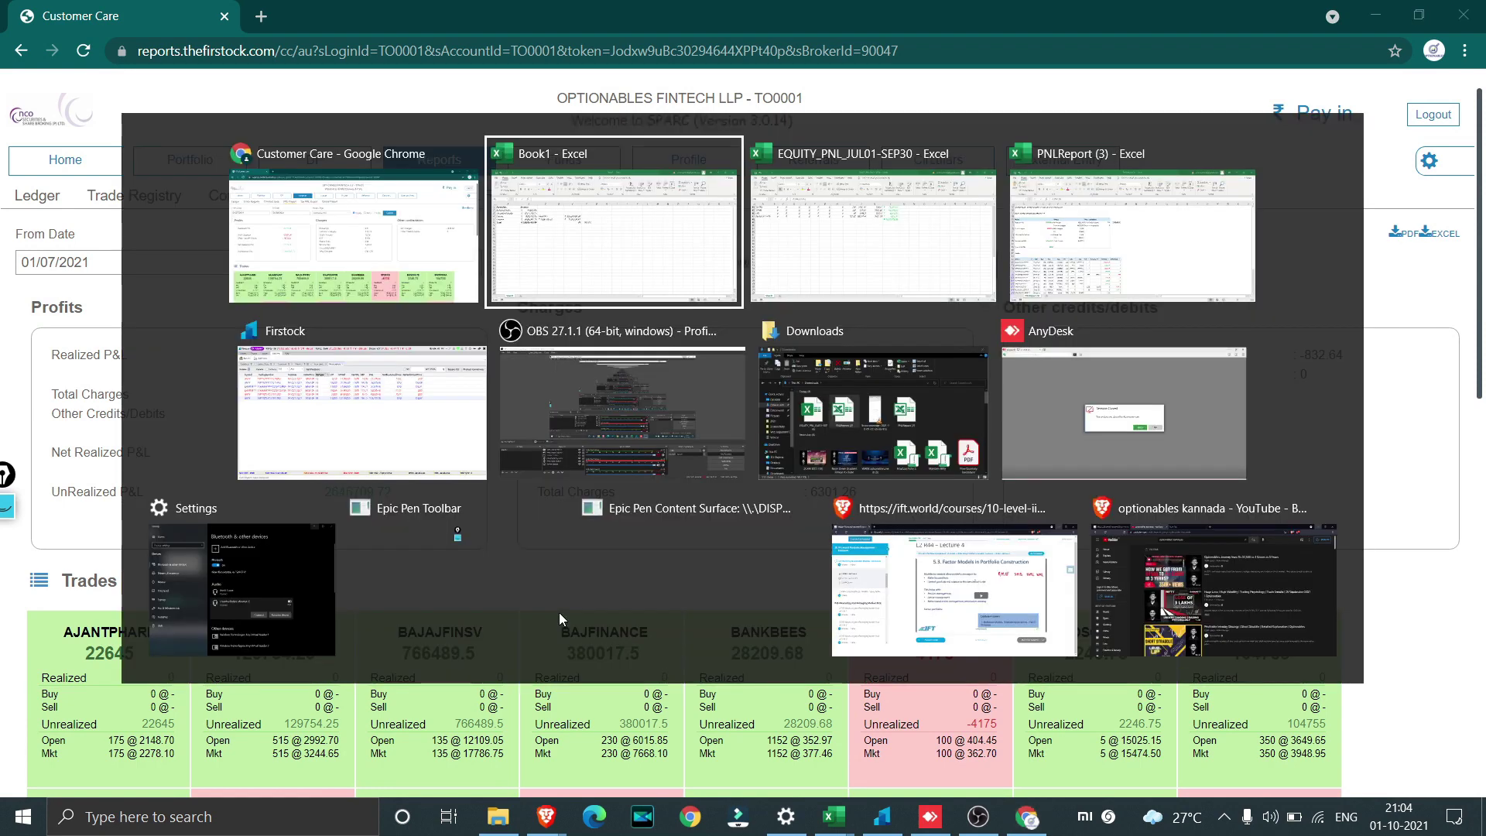
{"action": "key", "text": "Tab"}
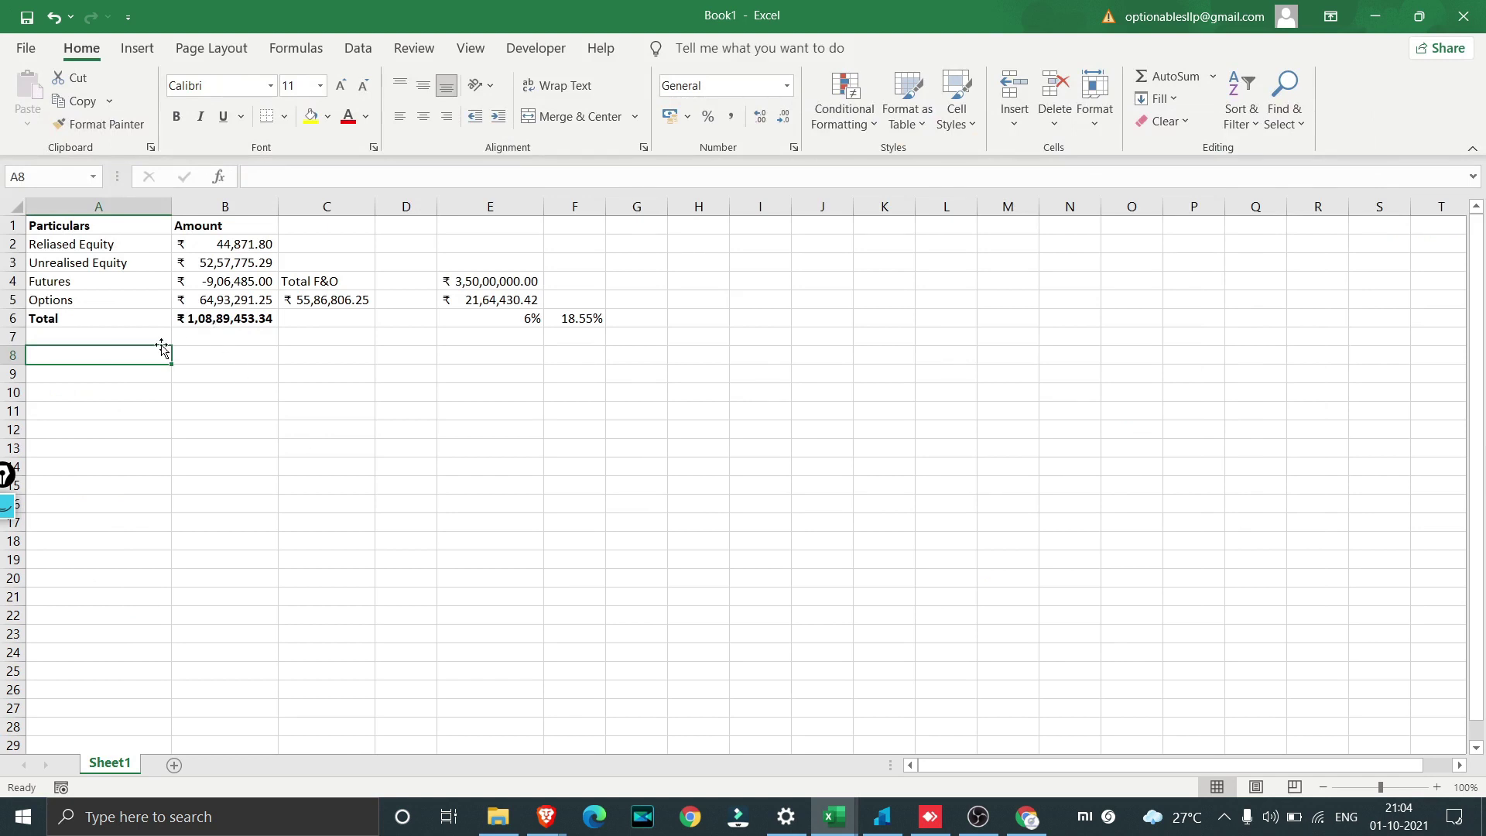
{"action": "type", "text": "=6301+833+"}
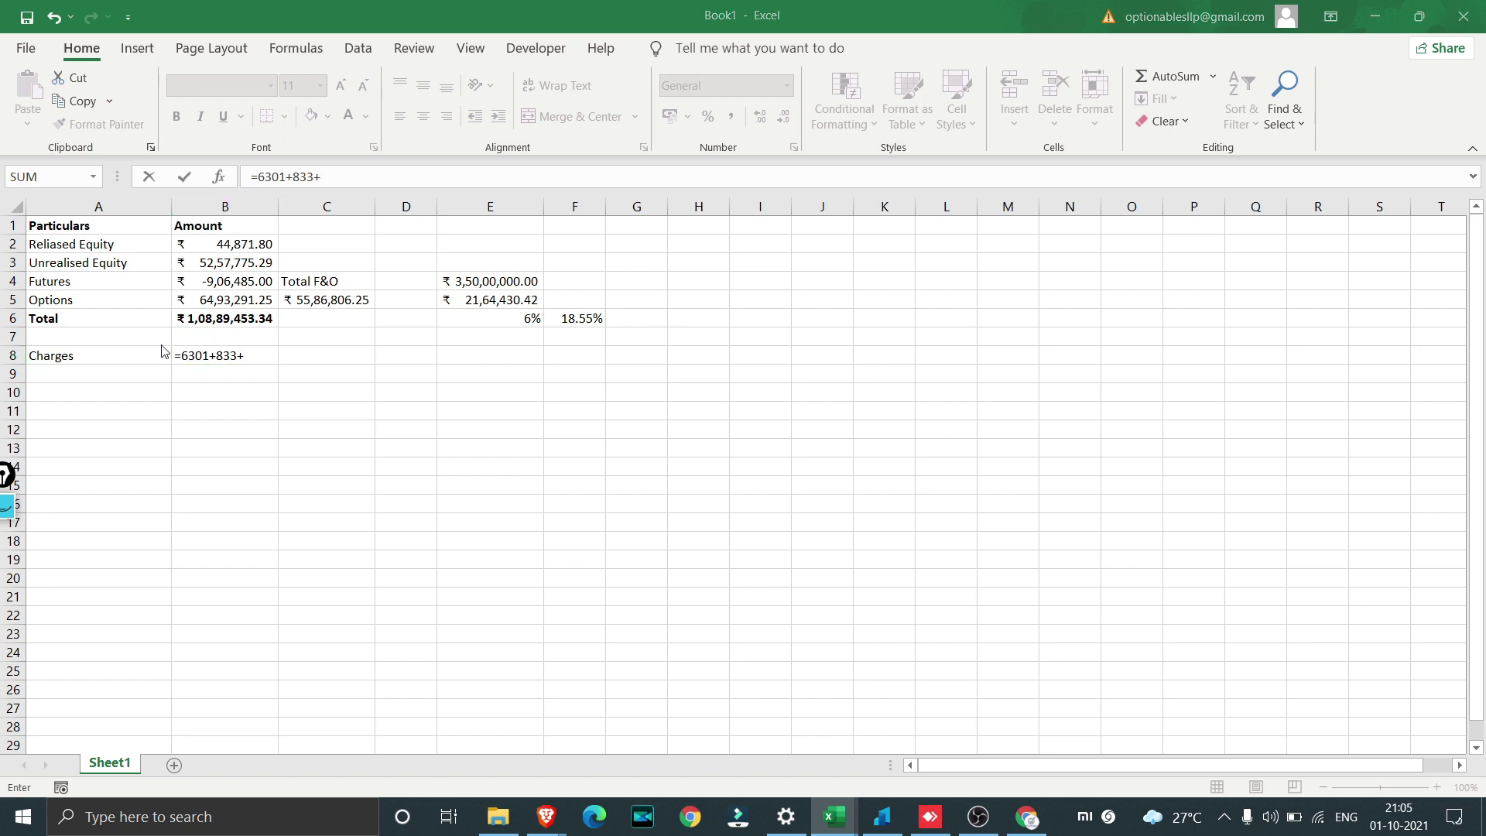
{"action": "key", "text": "alt+Tab"}
{"action": "key", "text": "alt+Tab"}
{"action": "key", "text": "alt+Tab"}
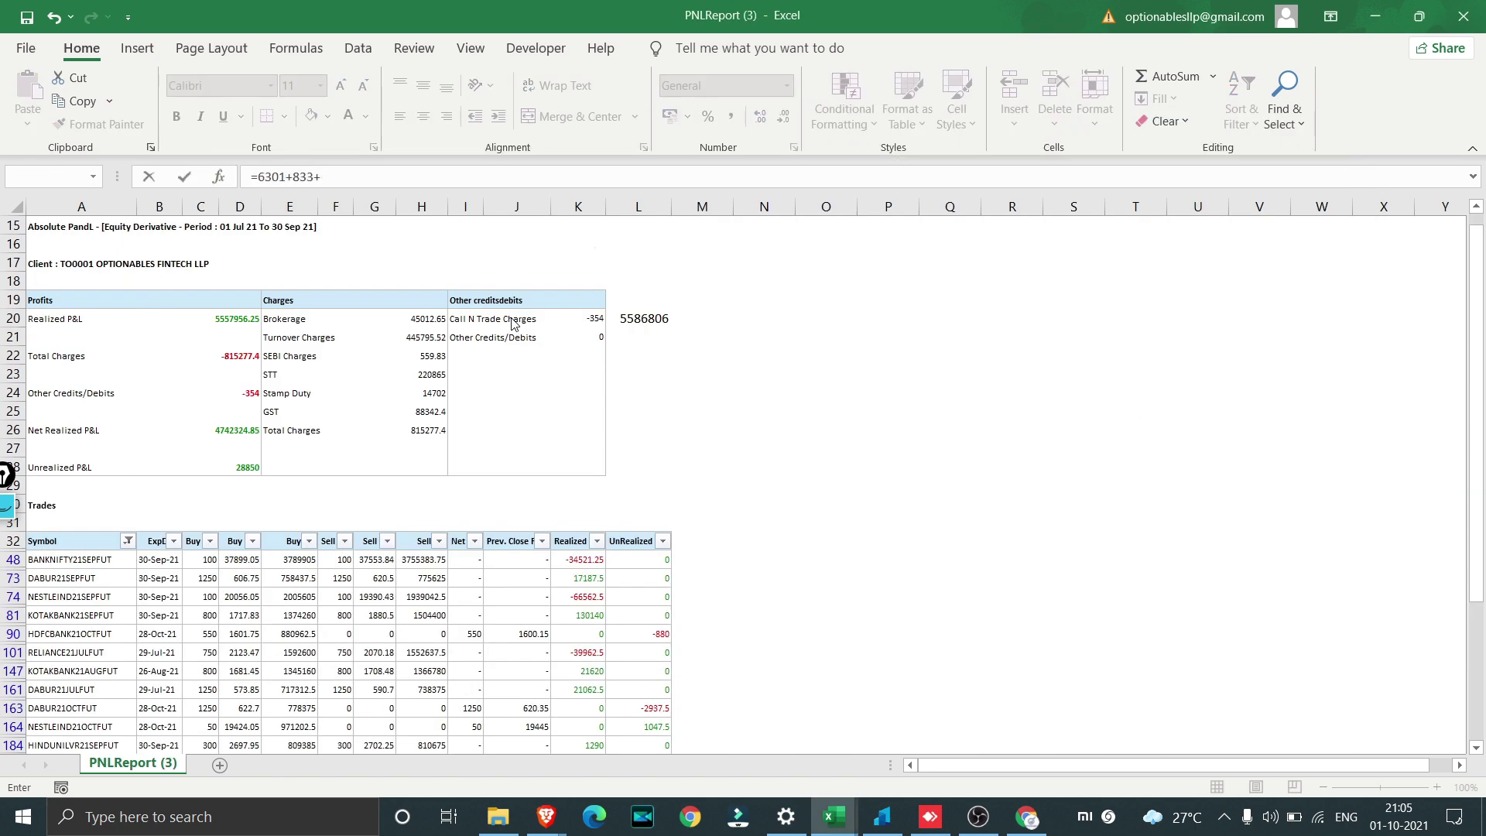
{"action": "left_click", "coordinate": [239, 360]}
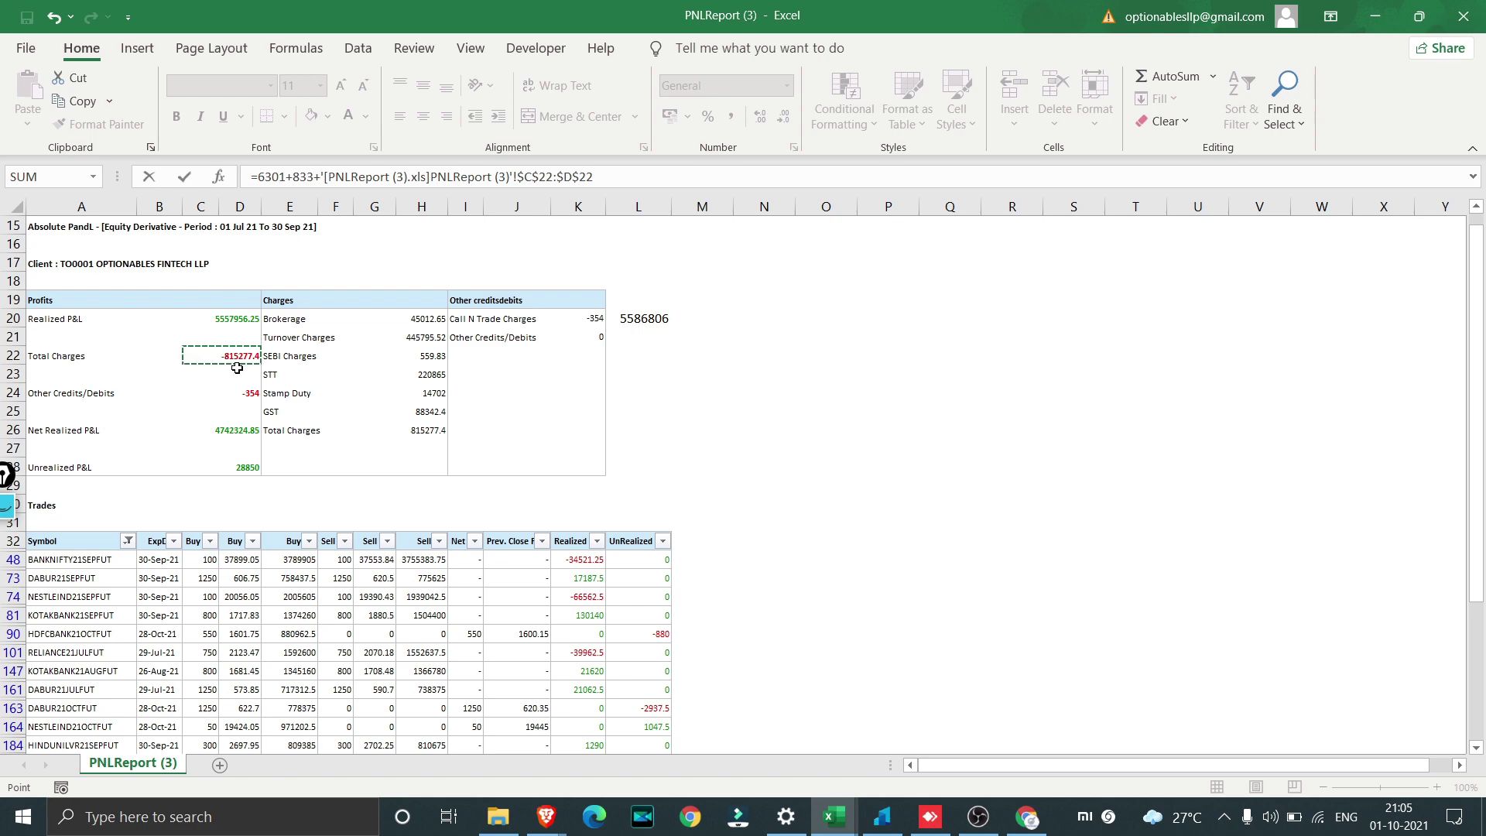
{"action": "key", "text": "alt+Tab"}
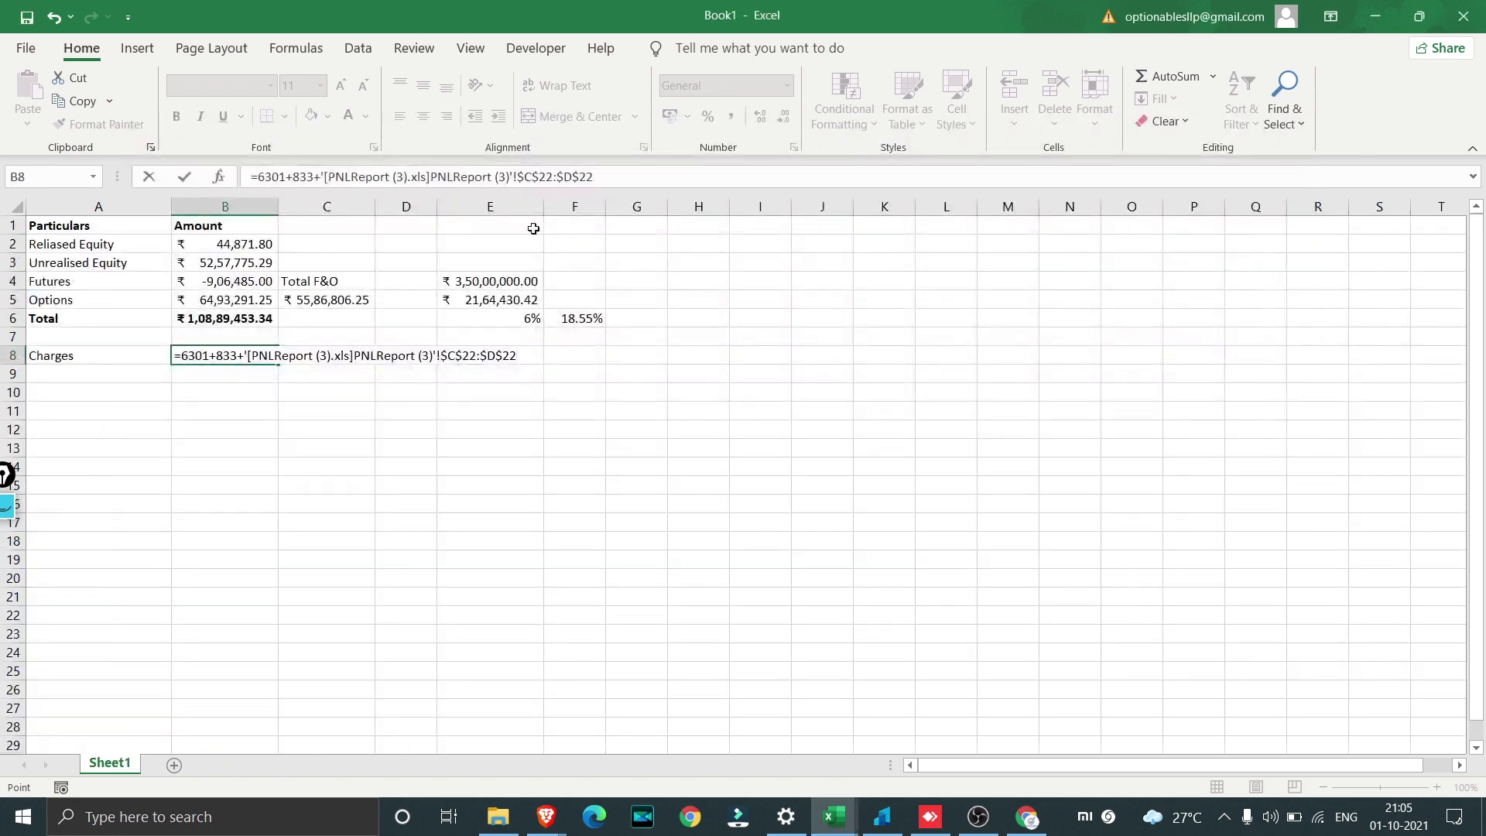
{"action": "left_click_drag", "start_coordinate": [595, 176], "coordinate": [320, 177]}
{"action": "key", "text": "BackSpace"}
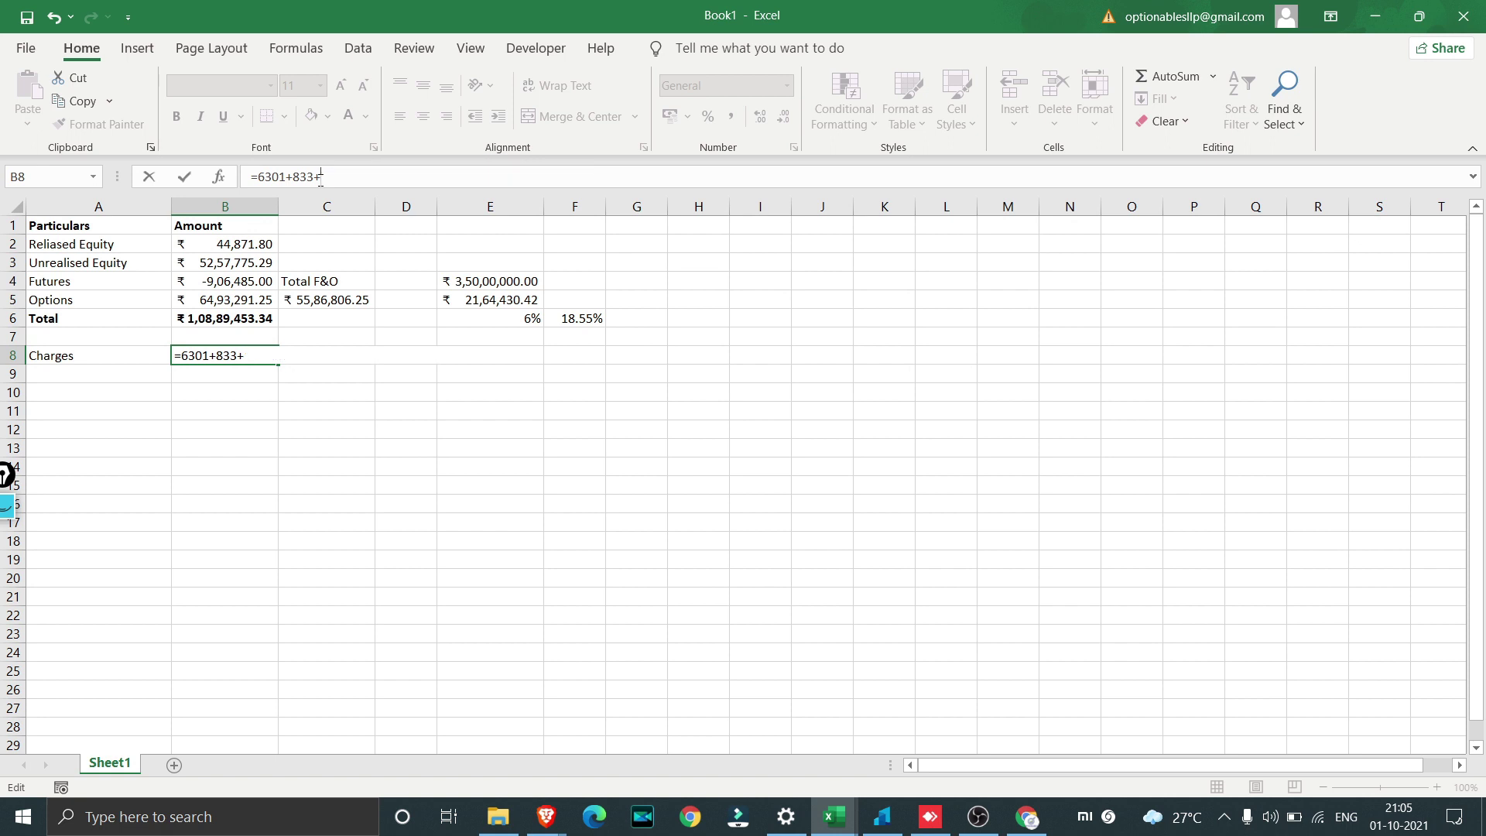
{"action": "type", "text": "8160000"}
{"action": "key", "text": "BackSpace"}
{"action": "key", "text": "Return"}
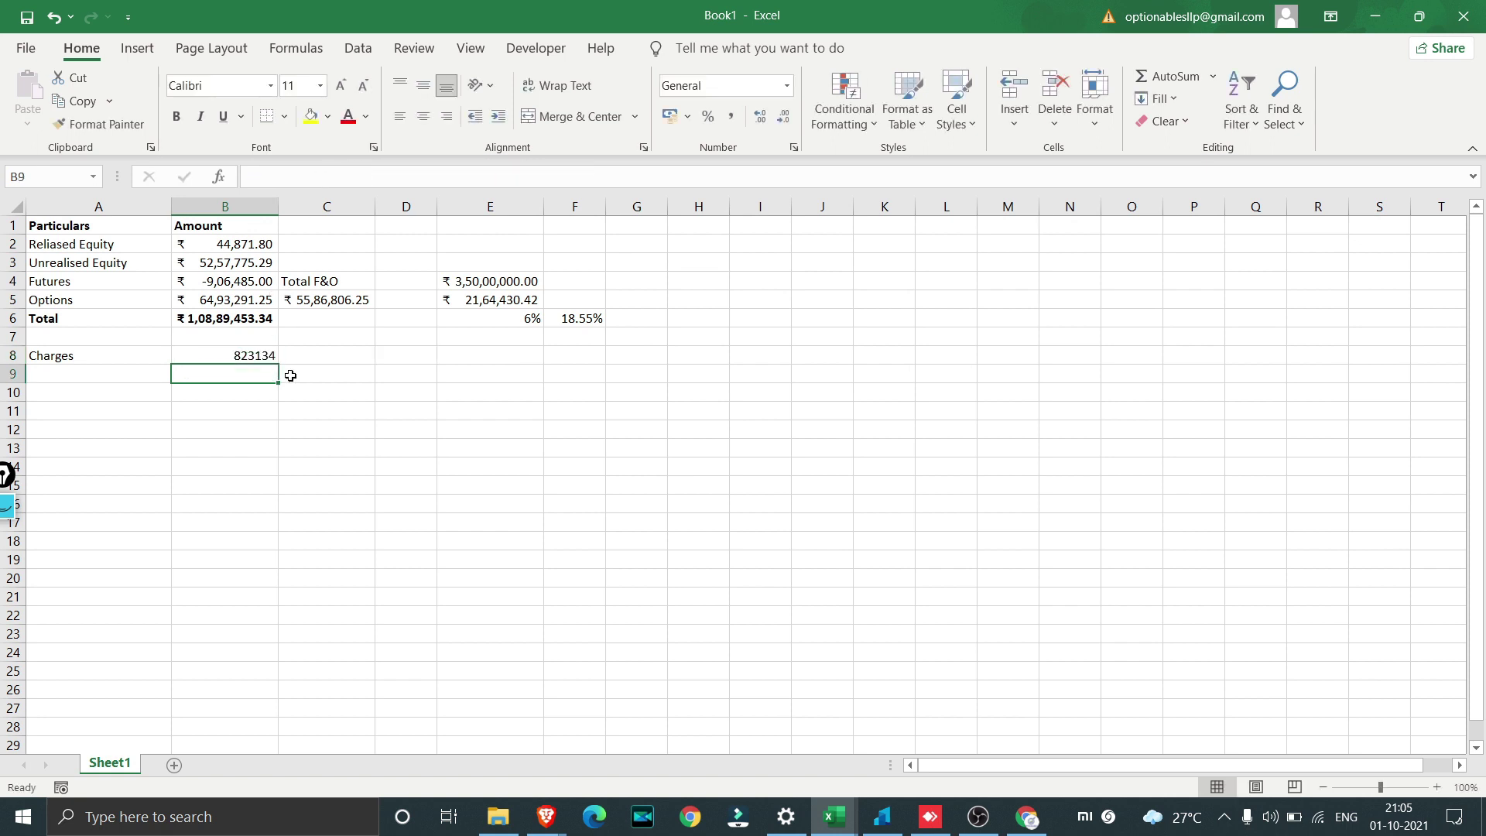
Add a bold Net Profit label in A10 with =B6-B8 giving ₹1,00,66,319.34.
{"action": "key", "text": "Left"}
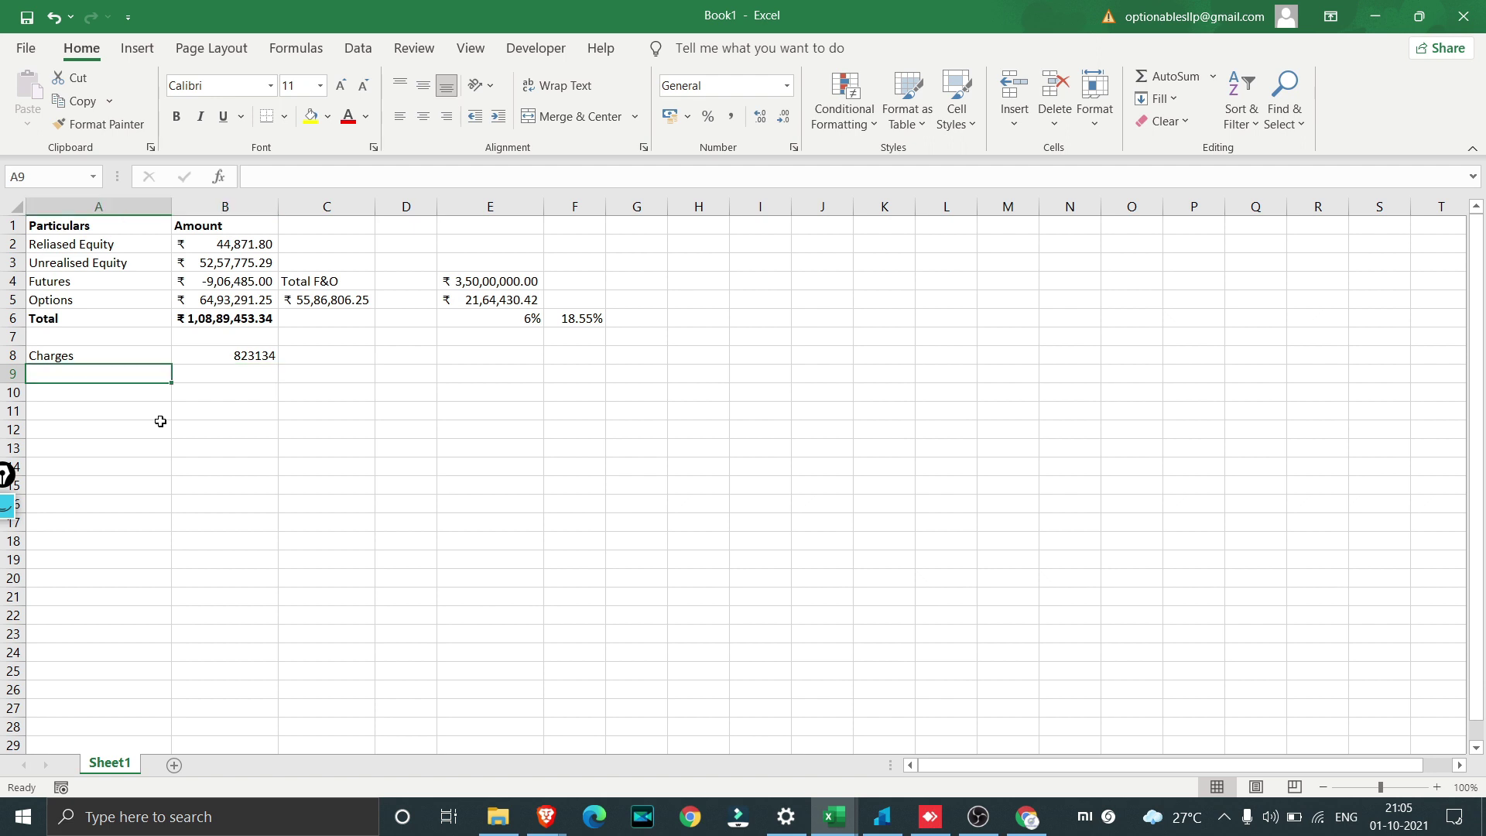
{"action": "key", "text": "Down"}
{"action": "type", "text": "Ne"}
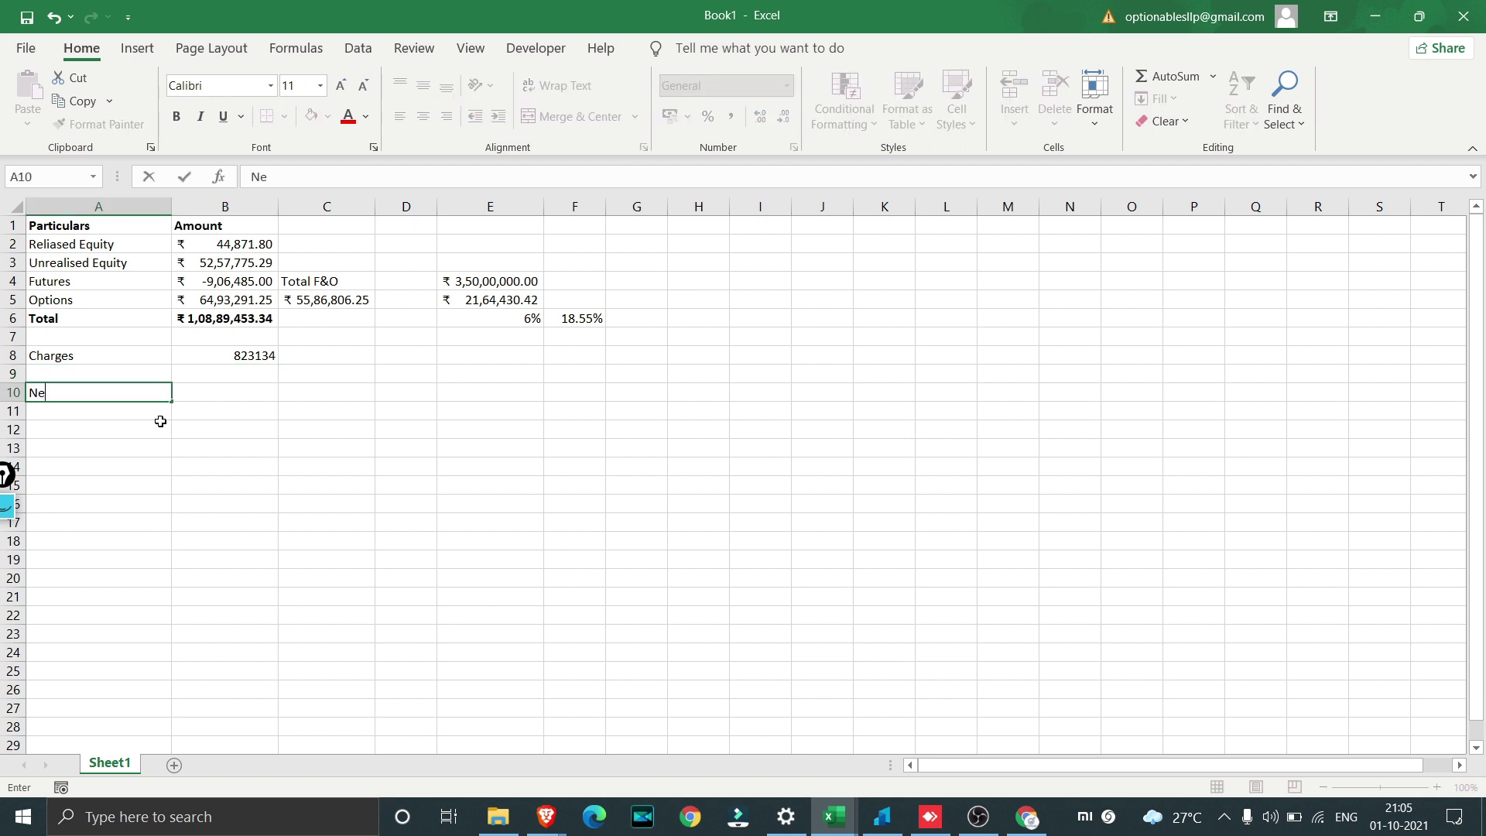
{"action": "type", "text": "t Pr"}
{"action": "type", "text": "ofit"}
{"action": "key", "text": "Tab"}
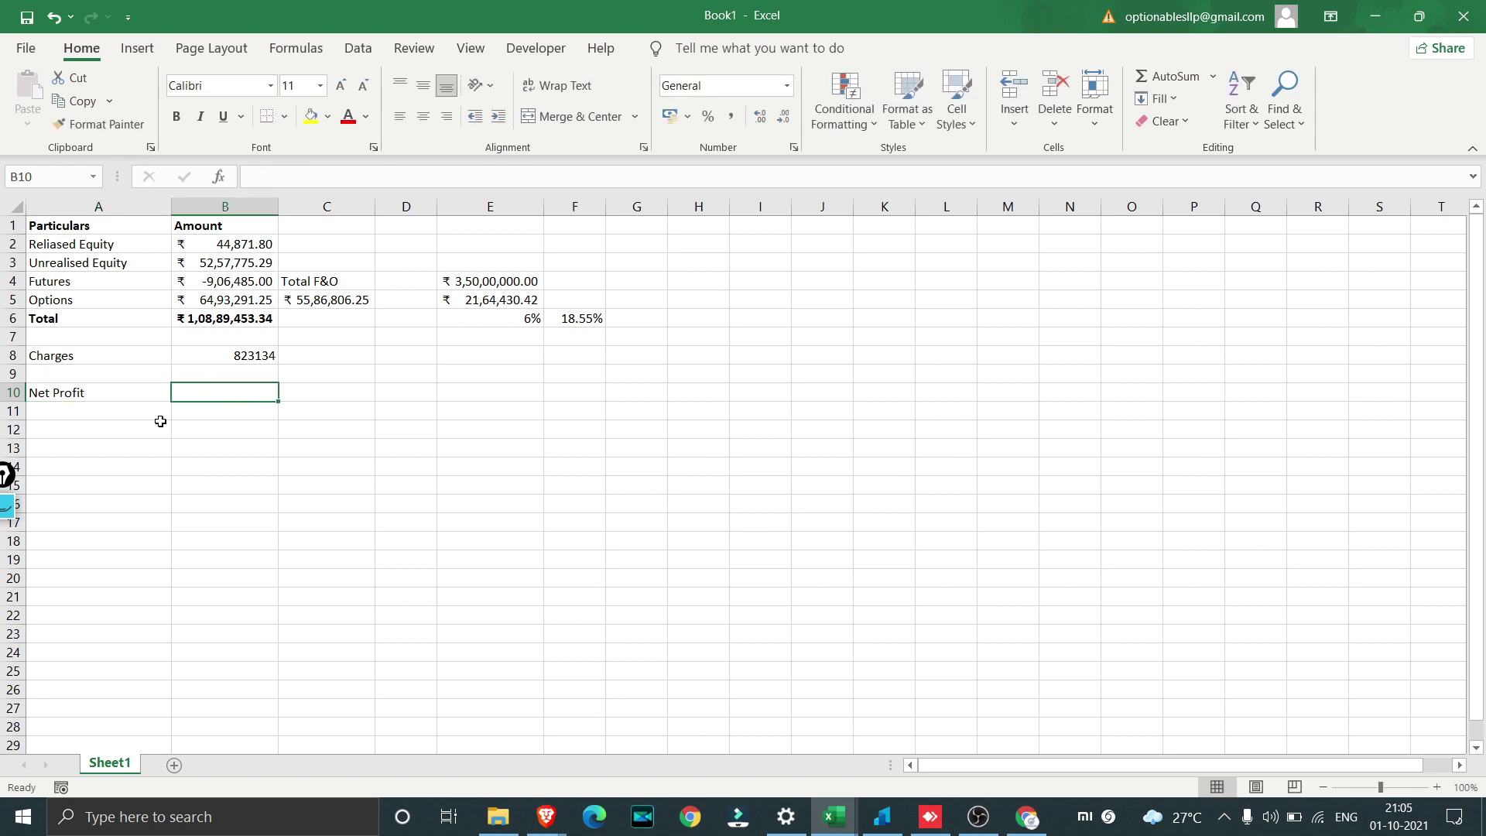
{"action": "type", "text": "="}
{"action": "left_click", "coordinate": [234, 319]}
{"action": "type", "text": "-"}
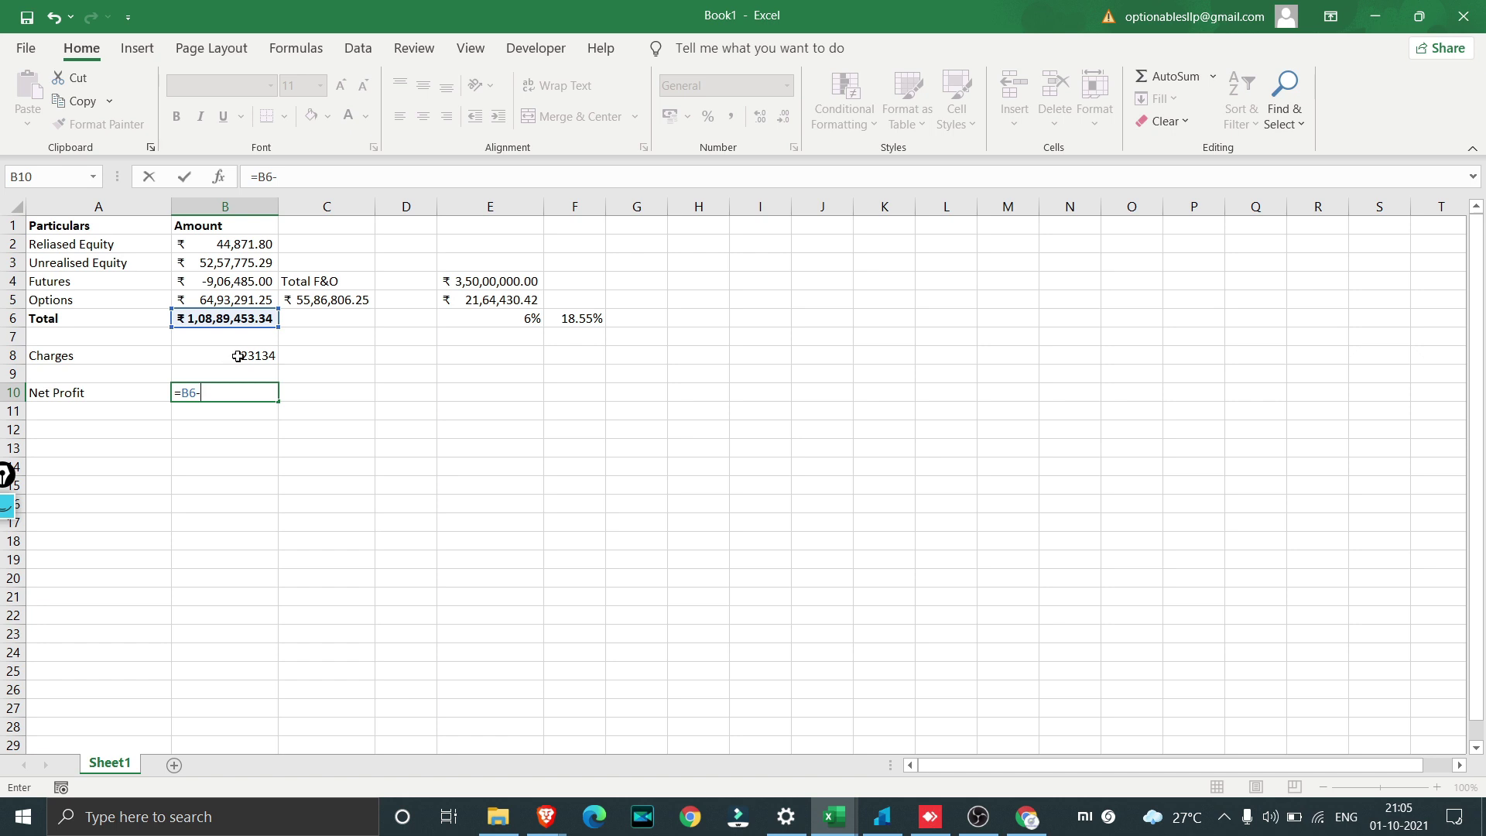
{"action": "left_click", "coordinate": [236, 357]}
{"action": "key", "text": "Return"}
{"action": "left_click", "coordinate": [419, 554]}
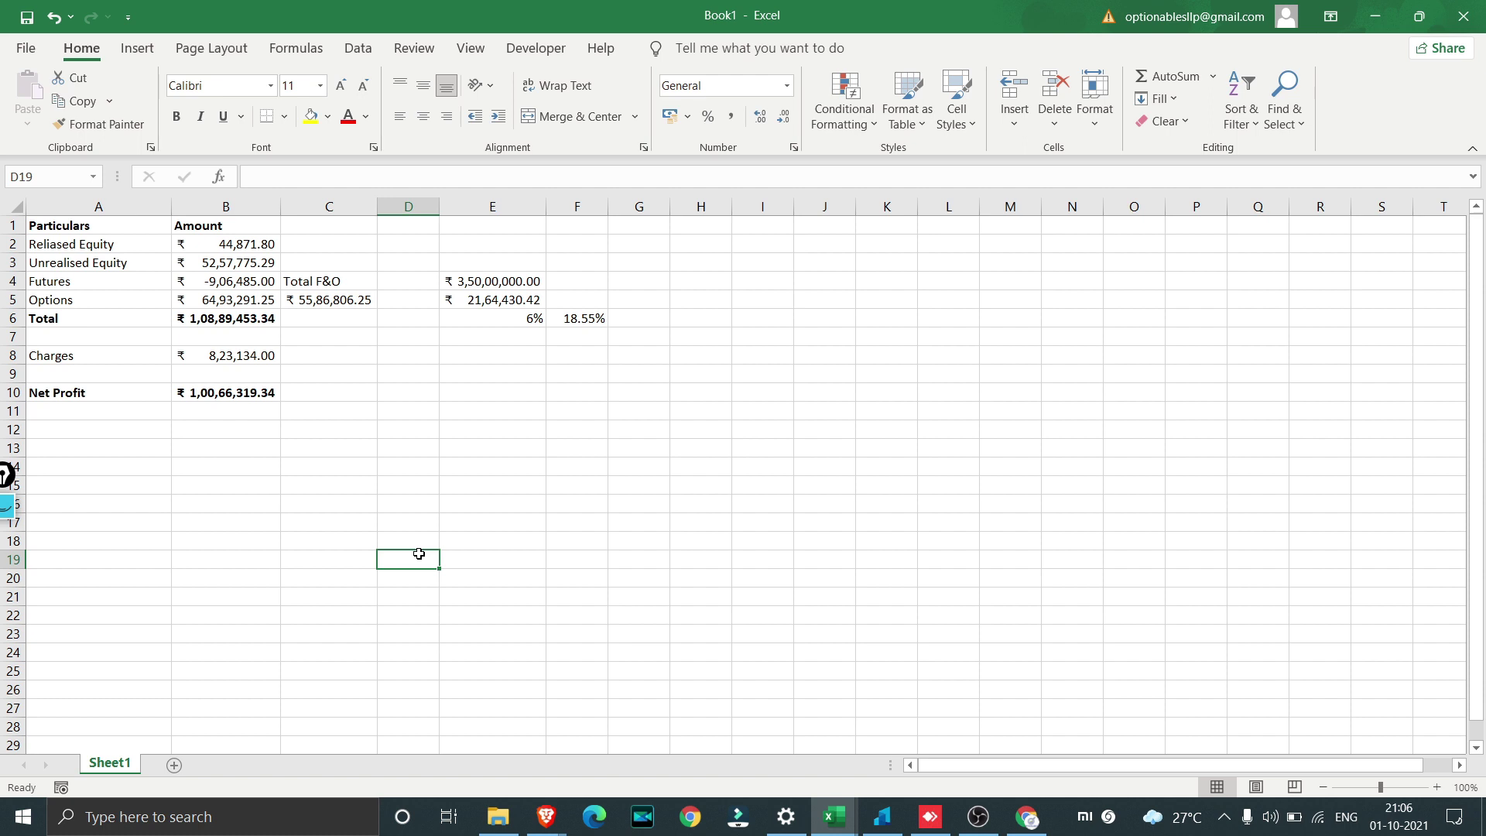
Enter =B10/90 in C10, giving a per-day net profit of ₹1,11,847.99.
{"action": "key", "text": "Up"}
{"action": "key", "text": "Up"}
{"action": "key", "text": "Up"}
{"action": "key", "text": "Up"}
{"action": "key", "text": "Up"}
{"action": "key", "text": "Up"}
{"action": "key", "text": "Up"}
{"action": "key", "text": "Up"}
{"action": "key", "text": "Left"}
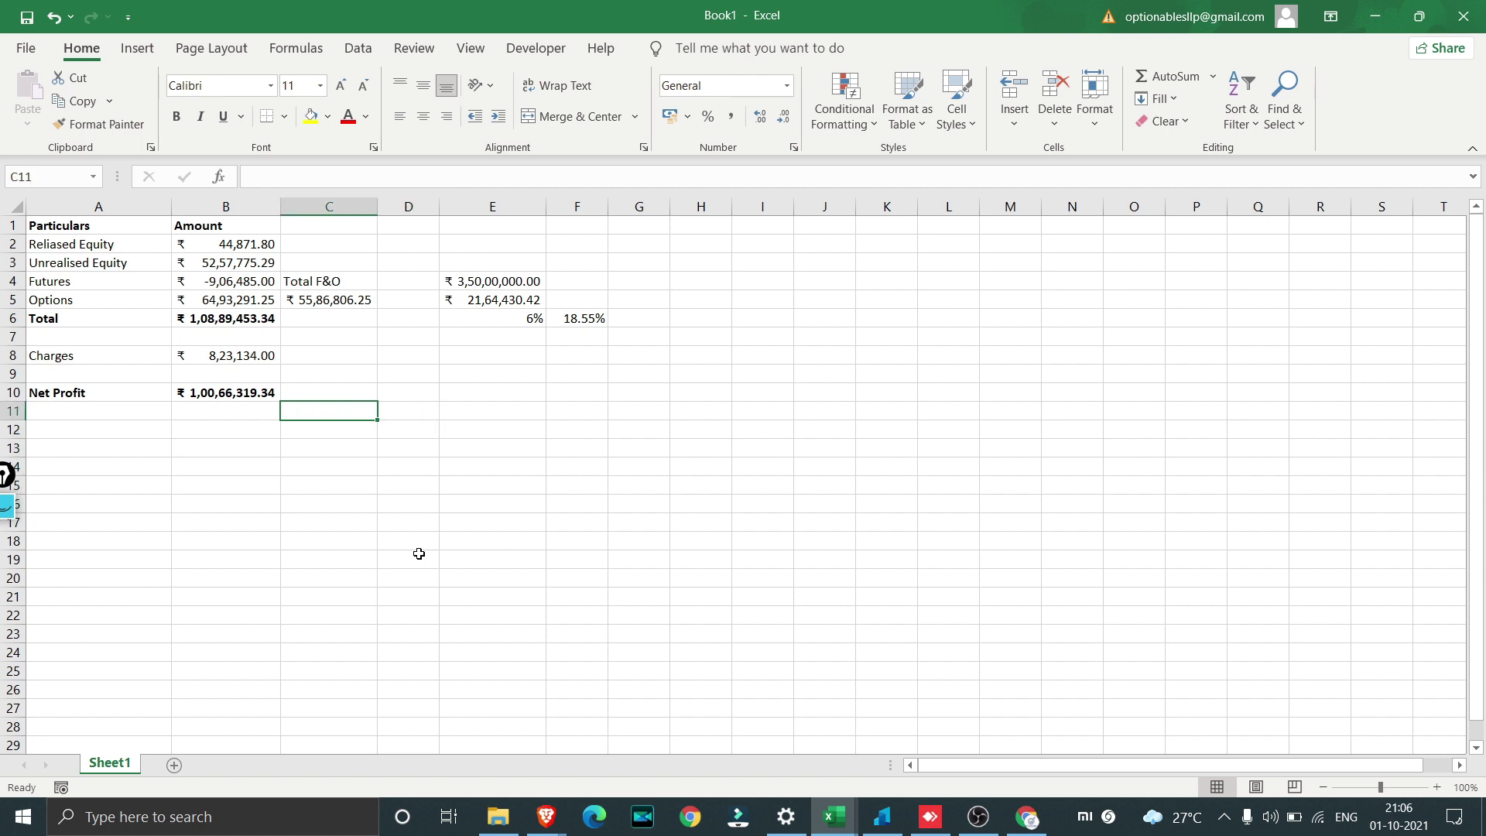
{"action": "key", "text": "Up"}
{"action": "key", "text": "Left"}
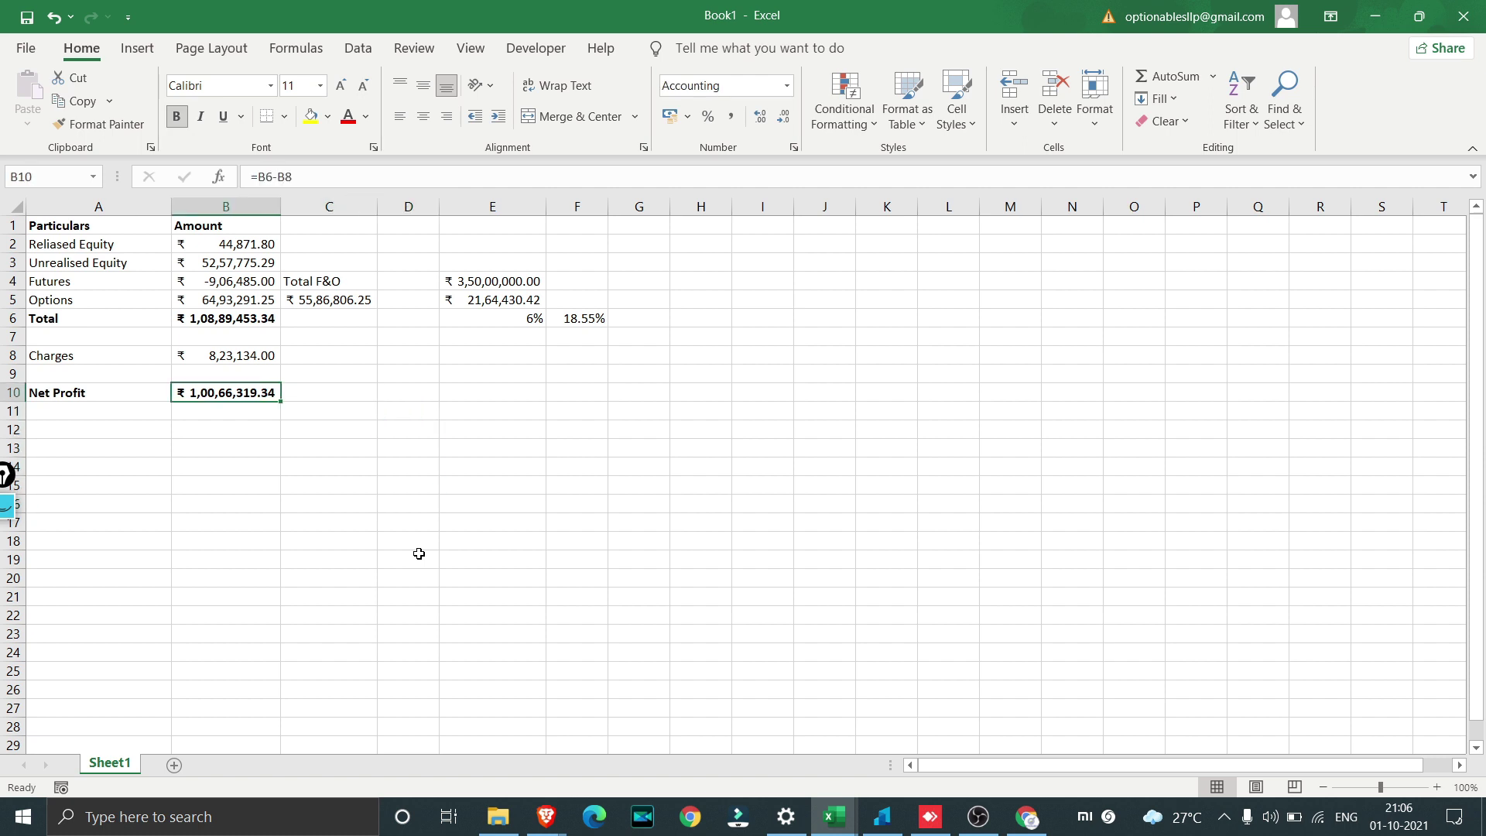
{"action": "key", "text": "Right"}
{"action": "type", "text": "="}
{"action": "key", "text": "Left"}
{"action": "type", "text": "/90"}
{"action": "key", "text": "Return"}
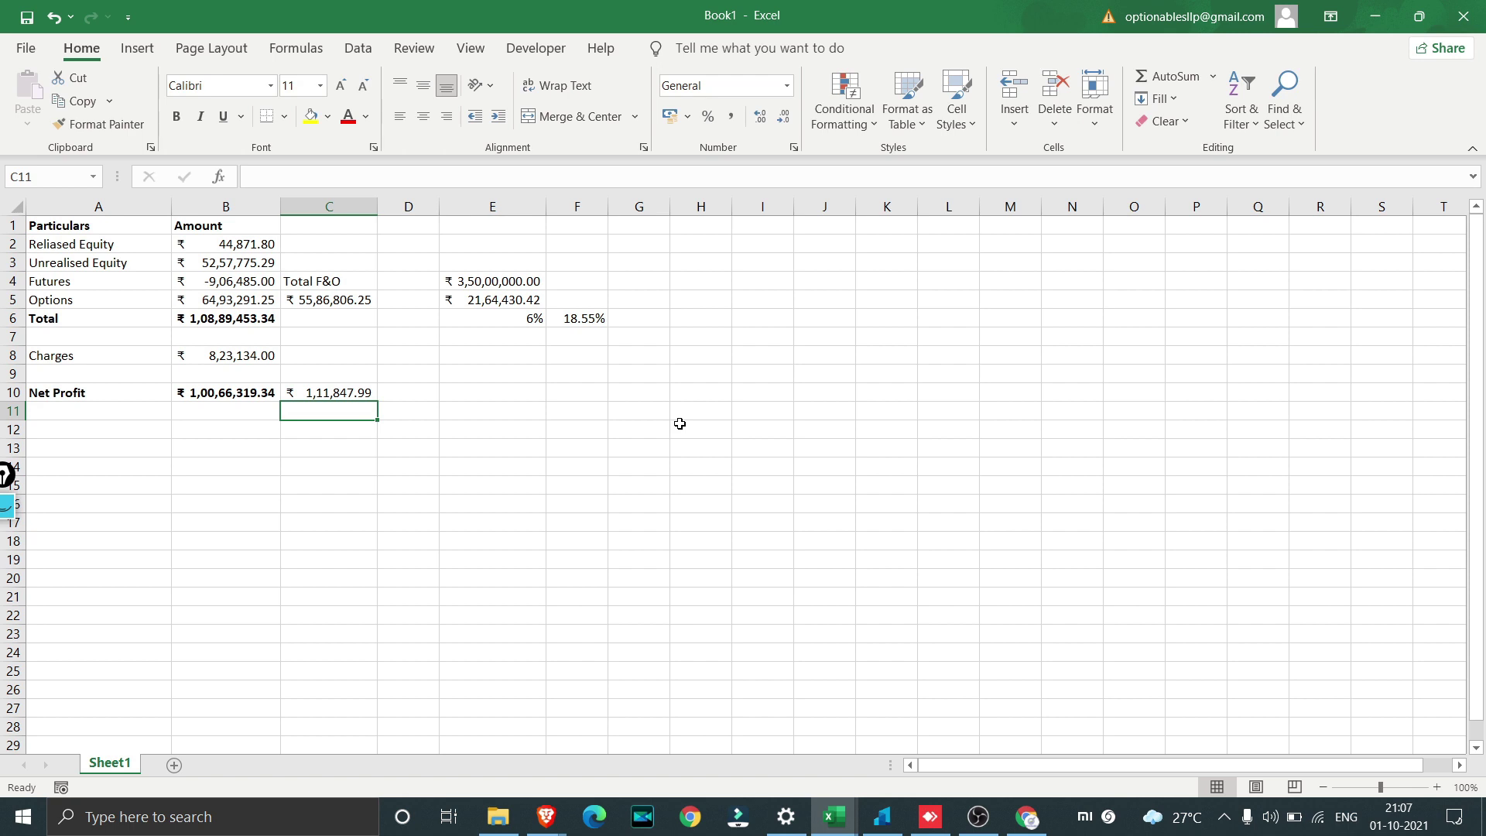
Review the Futures formula, equity amounts and Total F&O capital block in E4:H8.
{"action": "left_click", "coordinate": [233, 282]}
{"action": "left_click_drag", "start_coordinate": [239, 244], "coordinate": [238, 266]}
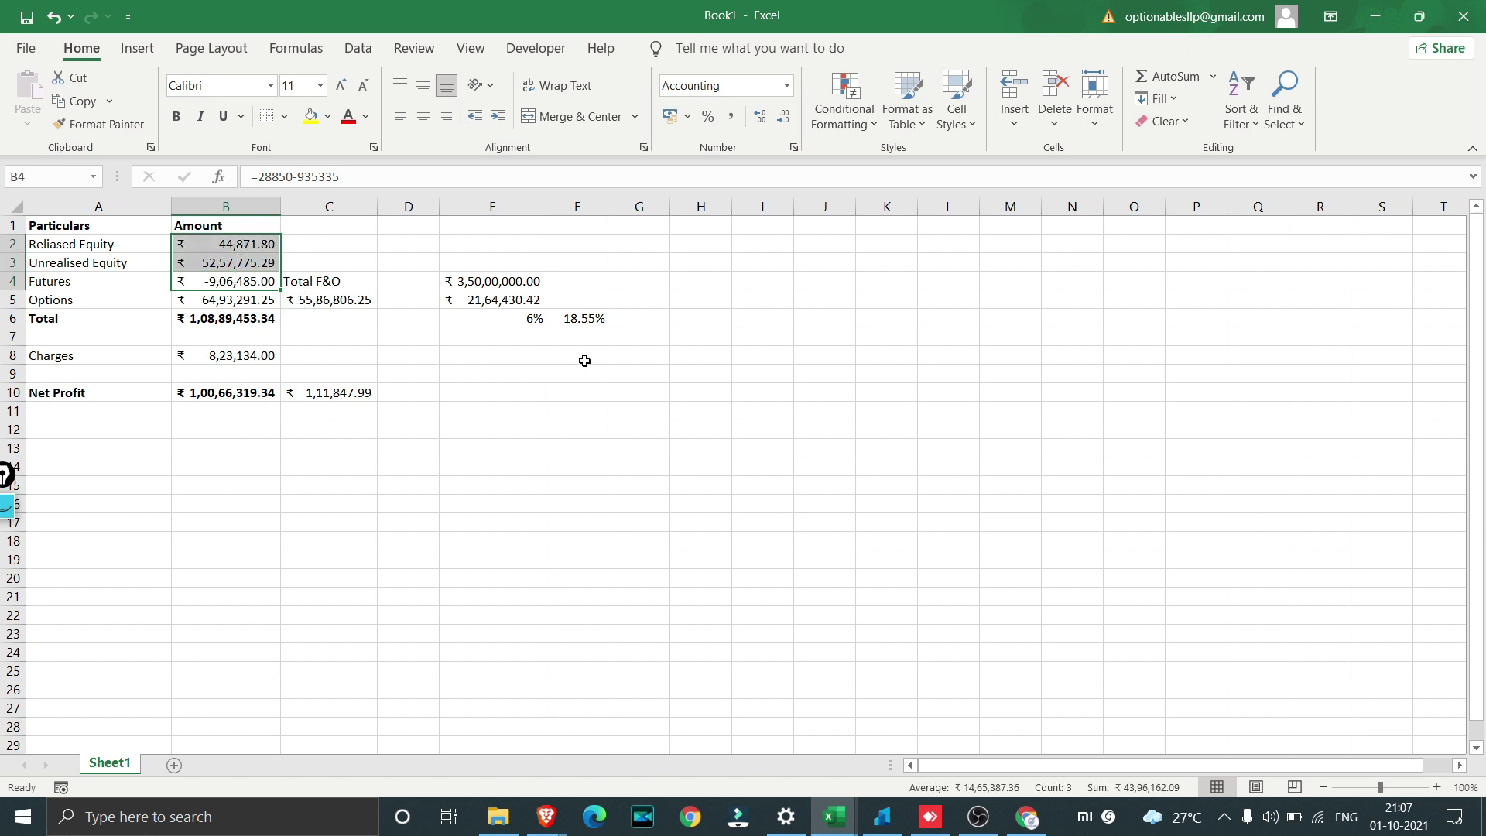
{"action": "mouse_move", "coordinate": [684, 356]}
{"action": "left_mouse_down"}
{"action": "mouse_move", "coordinate": [499, 299]}
{"action": "mouse_move", "coordinate": [504, 285]}
{"action": "left_mouse_up"}
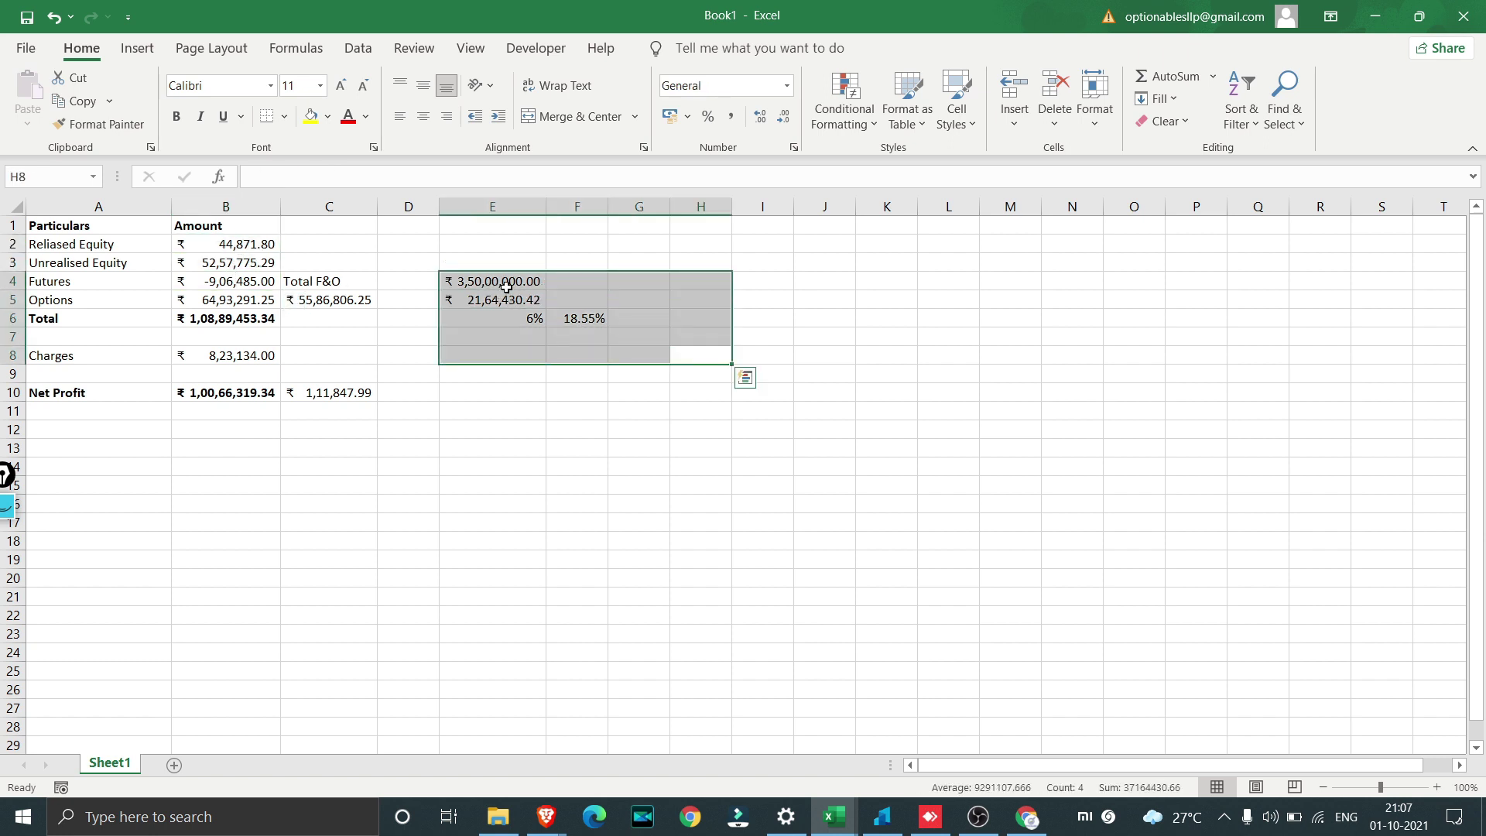
{"action": "left_click", "coordinate": [507, 286]}
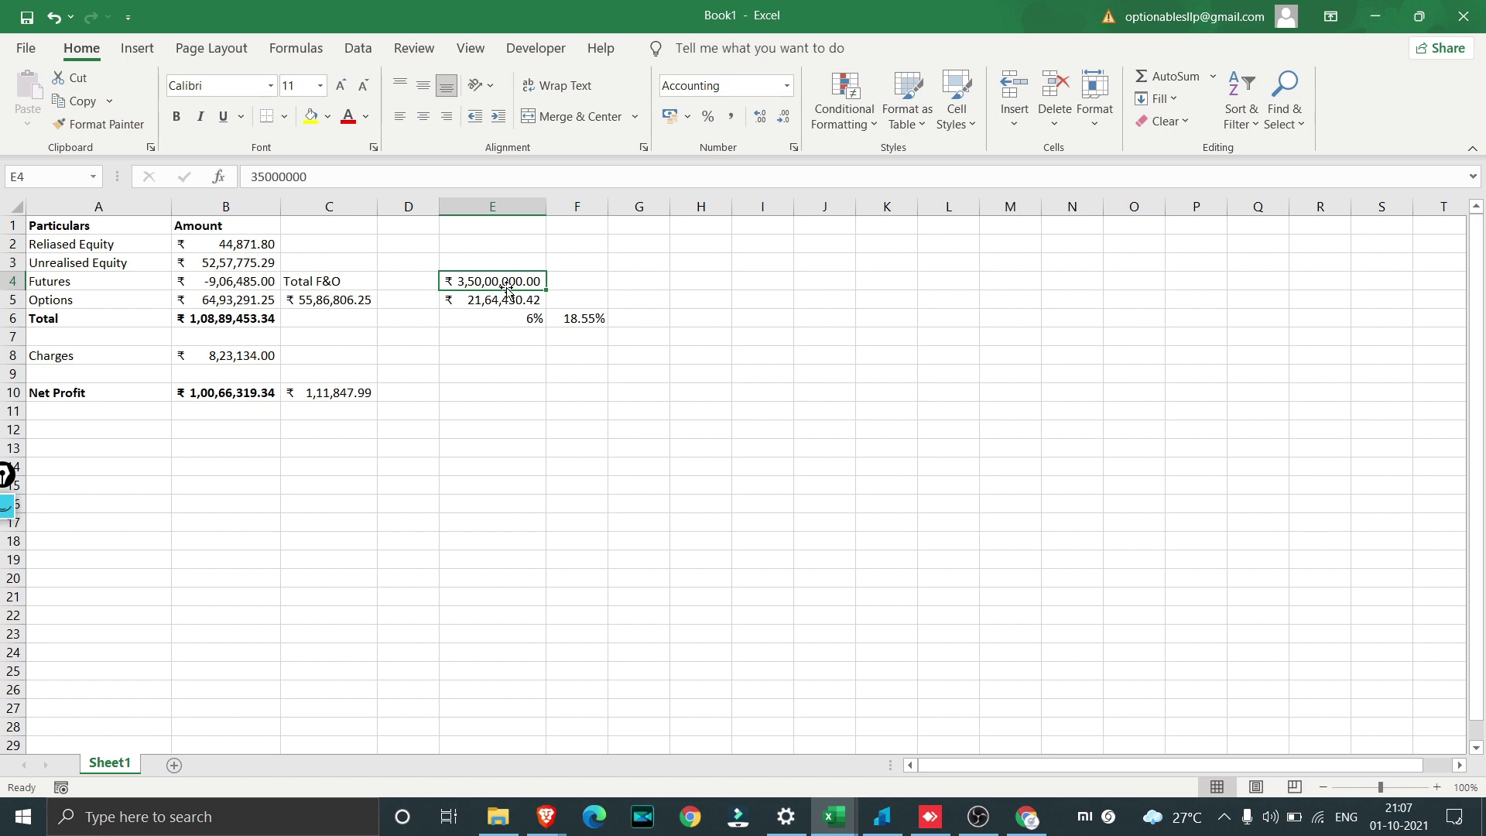
In Chrome, set the F&O P&L From Date to 1 September 2021 and reload.
{"action": "key", "text": "alt+Tab"}
{"action": "left_click", "coordinate": [149, 265]}
{"action": "left_click", "coordinate": [141, 351]}
{"action": "left_click", "coordinate": [957, 264]}
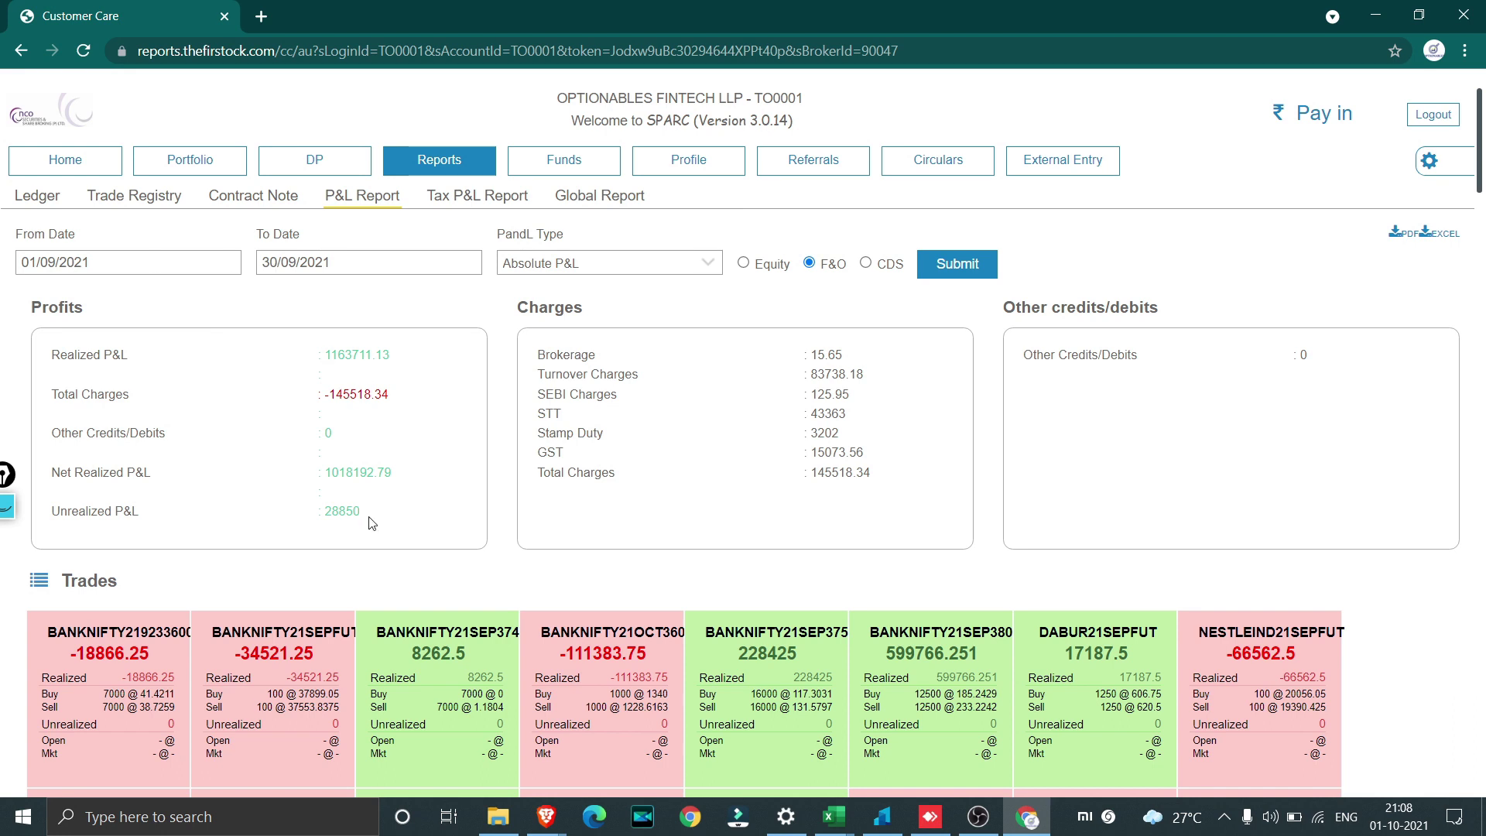
{"action": "left_click_drag", "start_coordinate": [387, 481], "coordinate": [333, 487]}
Switch from PNLReport (3) to the EQUITY_PNL_JUL01-SEP30 workbook.
{"action": "key", "text": "alt+Tab"}
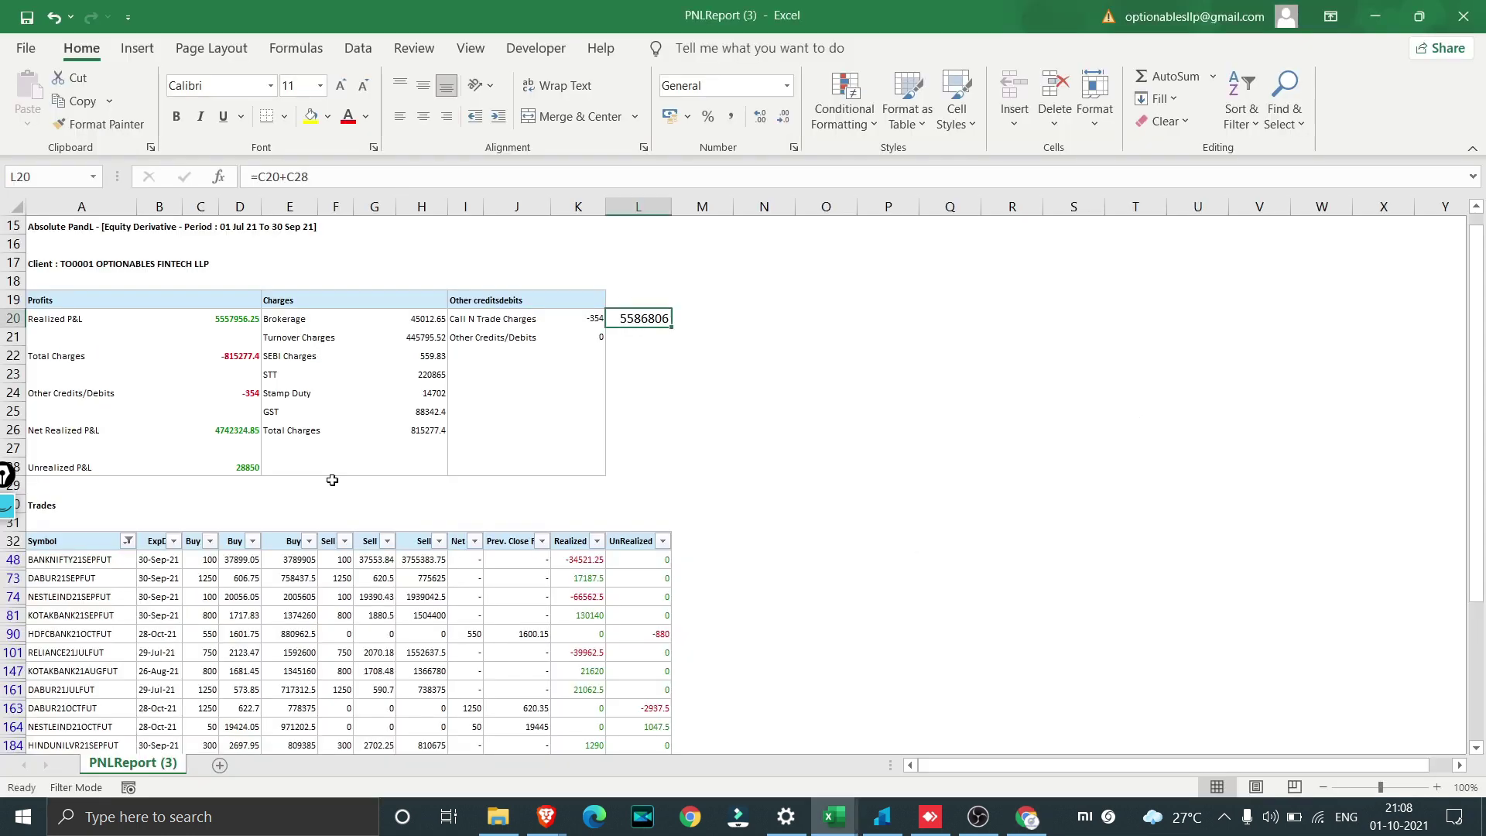
{"action": "key", "text": "alt+Tab"}
{"action": "key", "text": "Tab"}
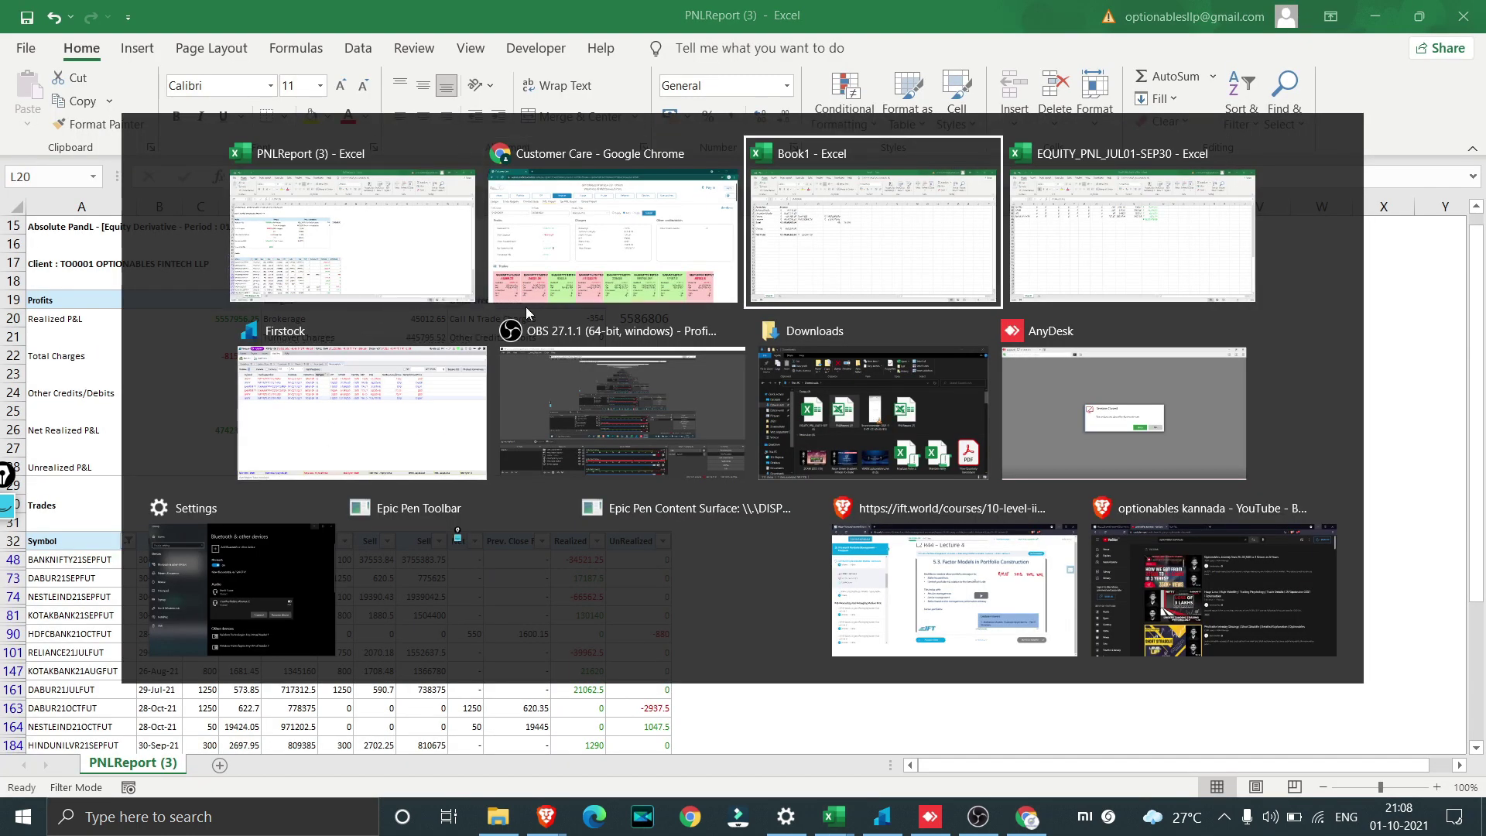
{"action": "left_click", "coordinate": [395, 254]}
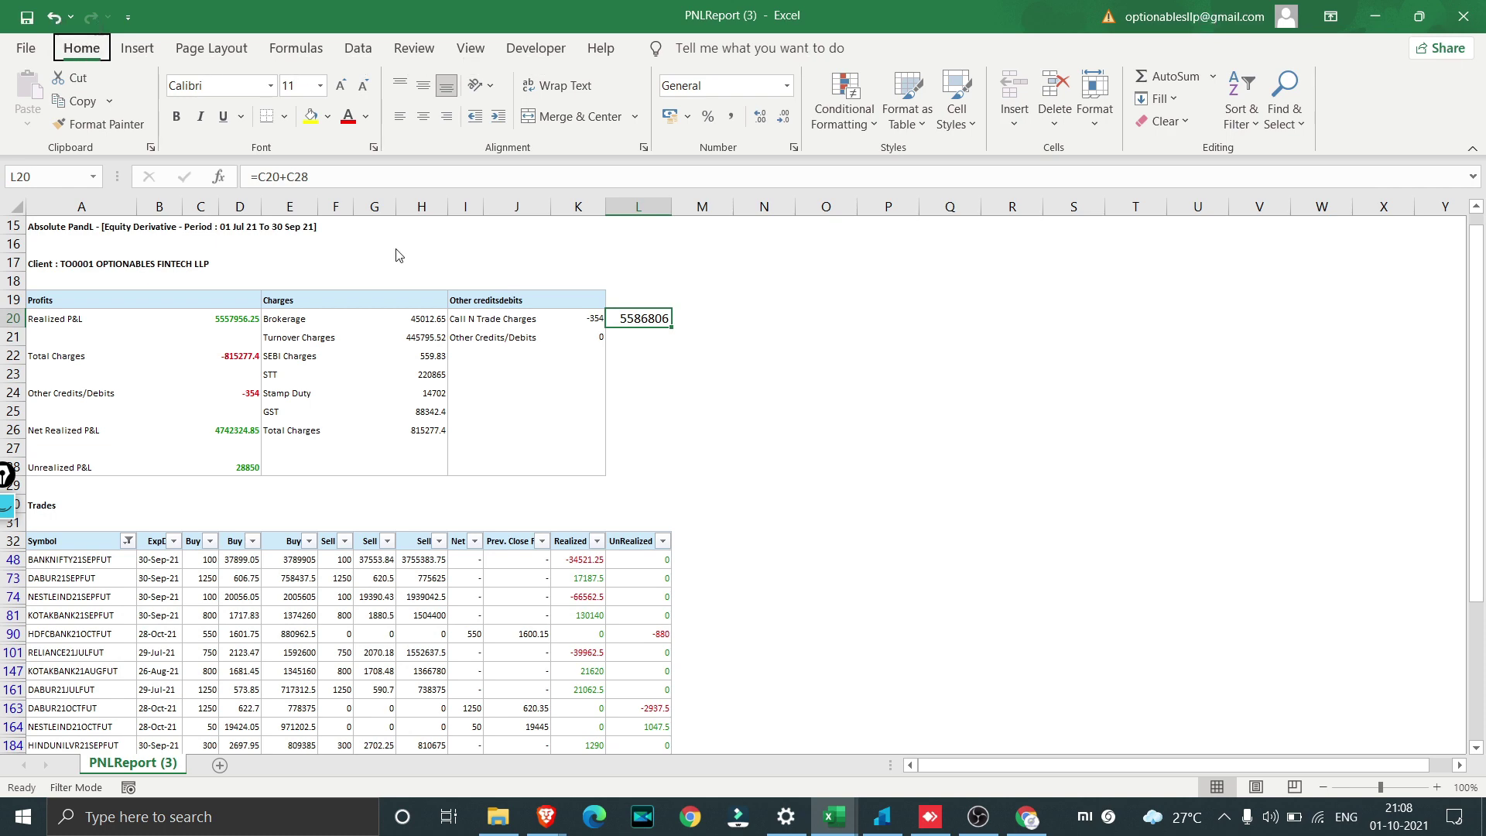
{"action": "key", "text": "alt+Tab"}
{"action": "key", "text": "Tab"}
{"action": "key", "text": "Tab"}
{"action": "scroll", "coordinate": [683, 354], "scroll_direction": "up", "scroll_amount": 5}
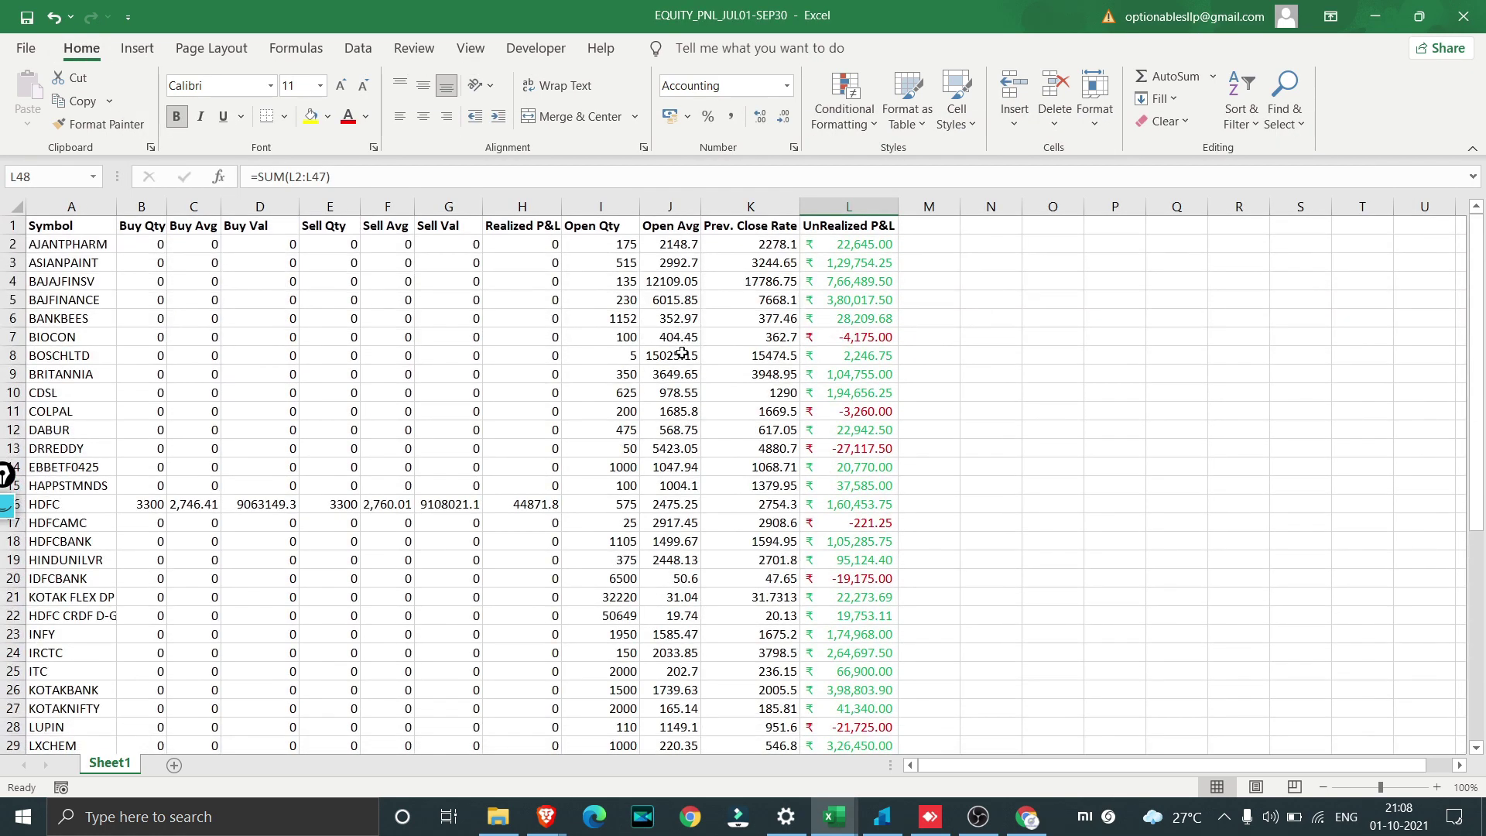